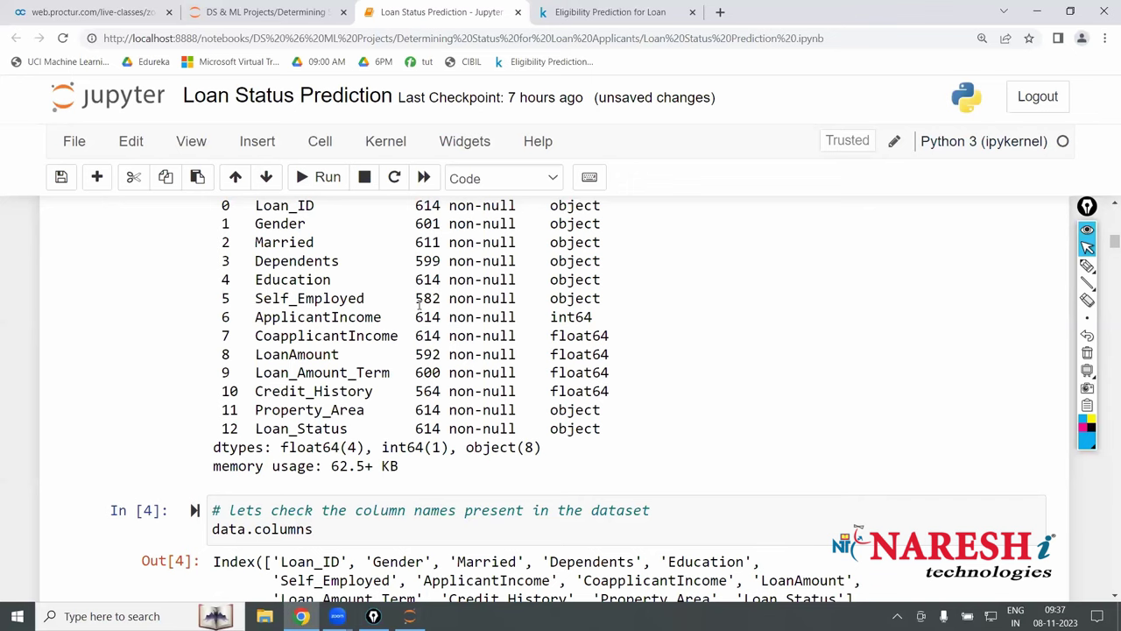
- Review the notebook's Business Problem Understanding text and the data.info() column summary
scroll(418, 307, "up", 10)
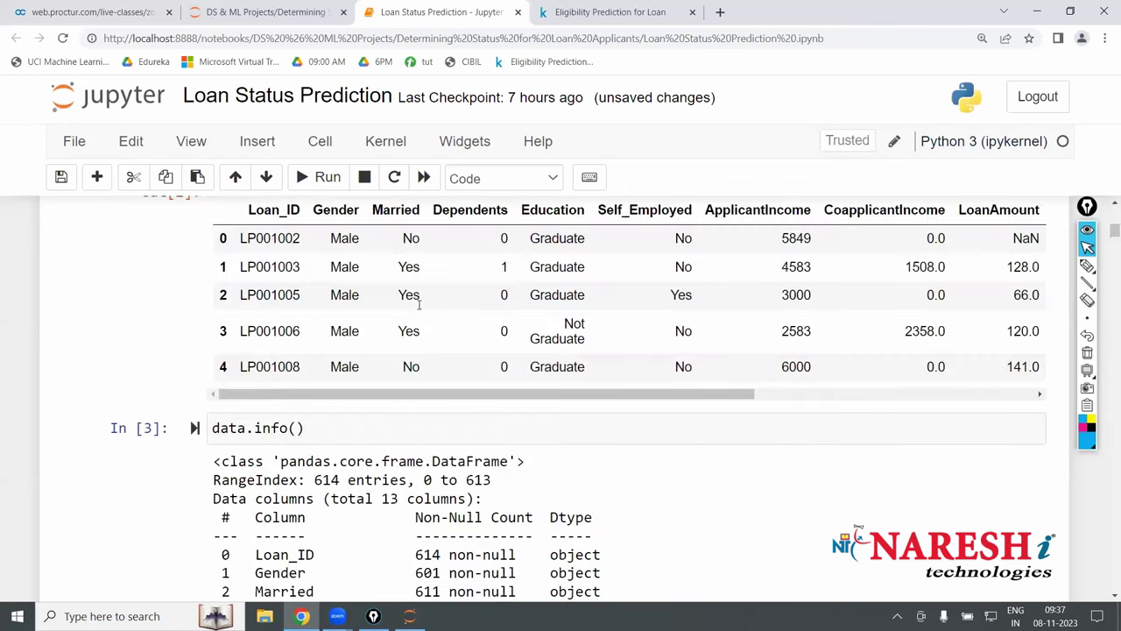
scroll(419, 306, "up", 3)
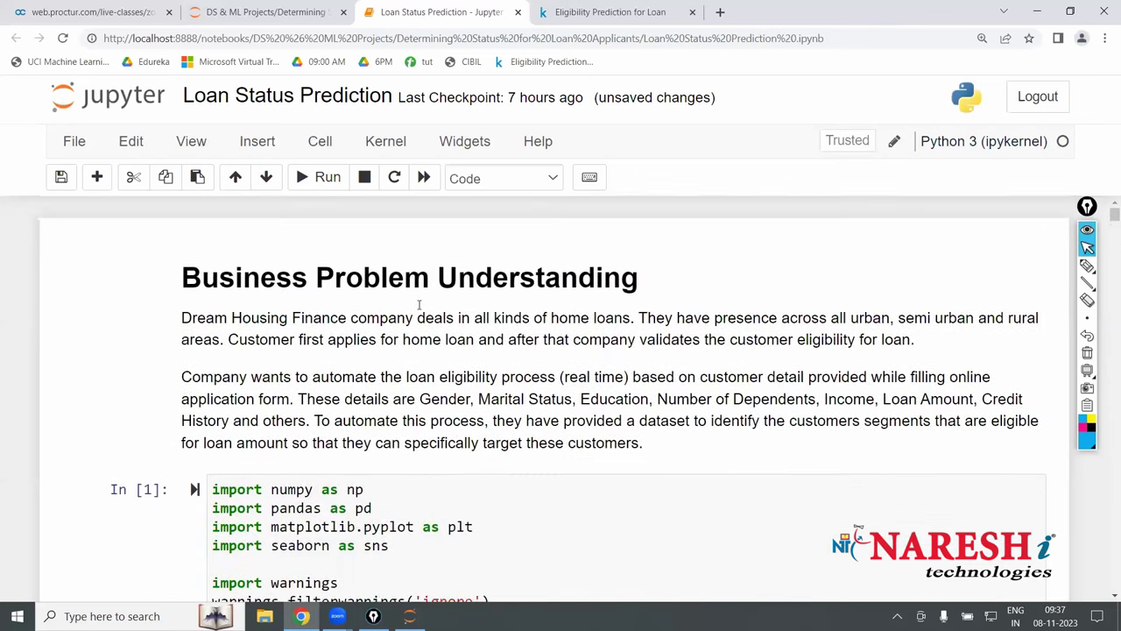
scroll(419, 305, "down", 15)
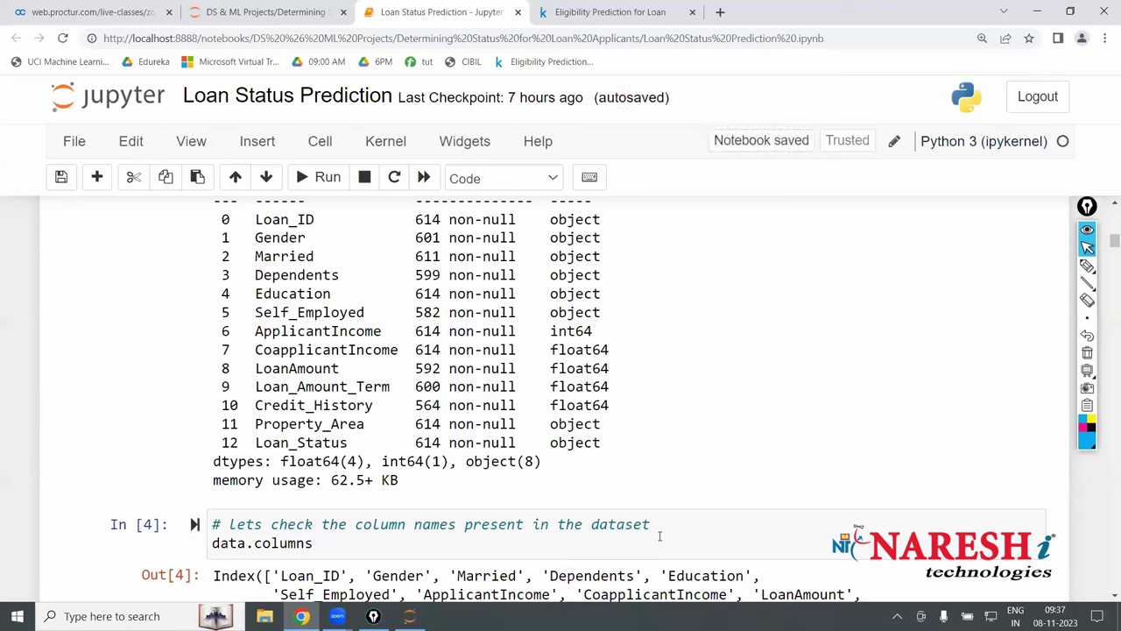
scroll(659, 536, "up", 2)
scroll(659, 536, "down", 1)
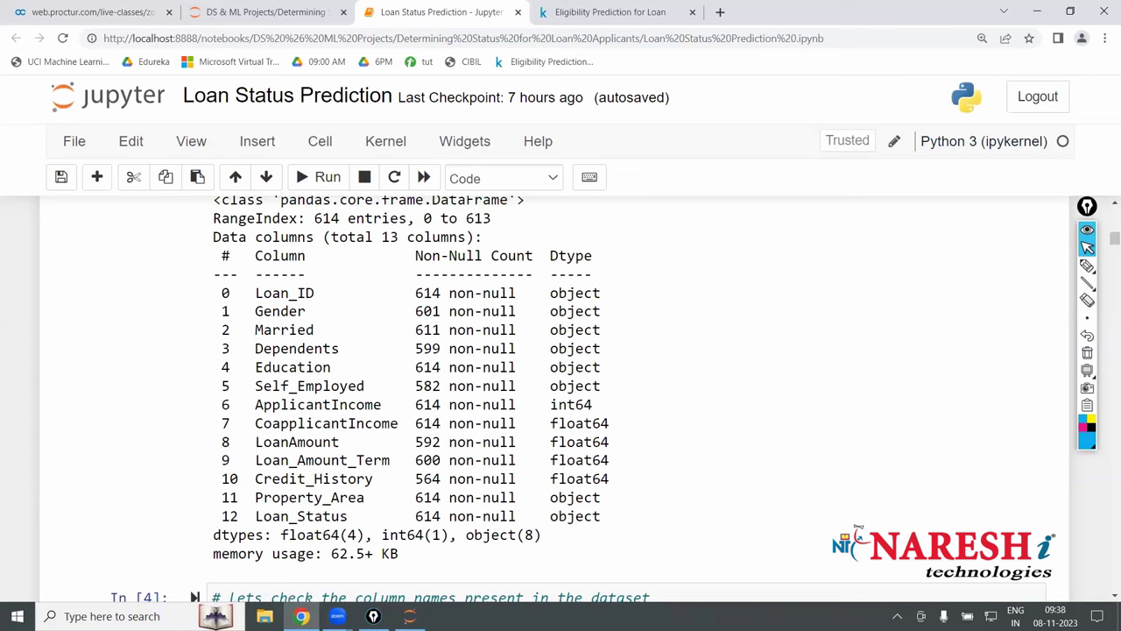
- Switch to File Explorer and open the Determining Status for Loan Applicants folder in DS & ML Projects on the Data Science (D:) drive
key("super+d")
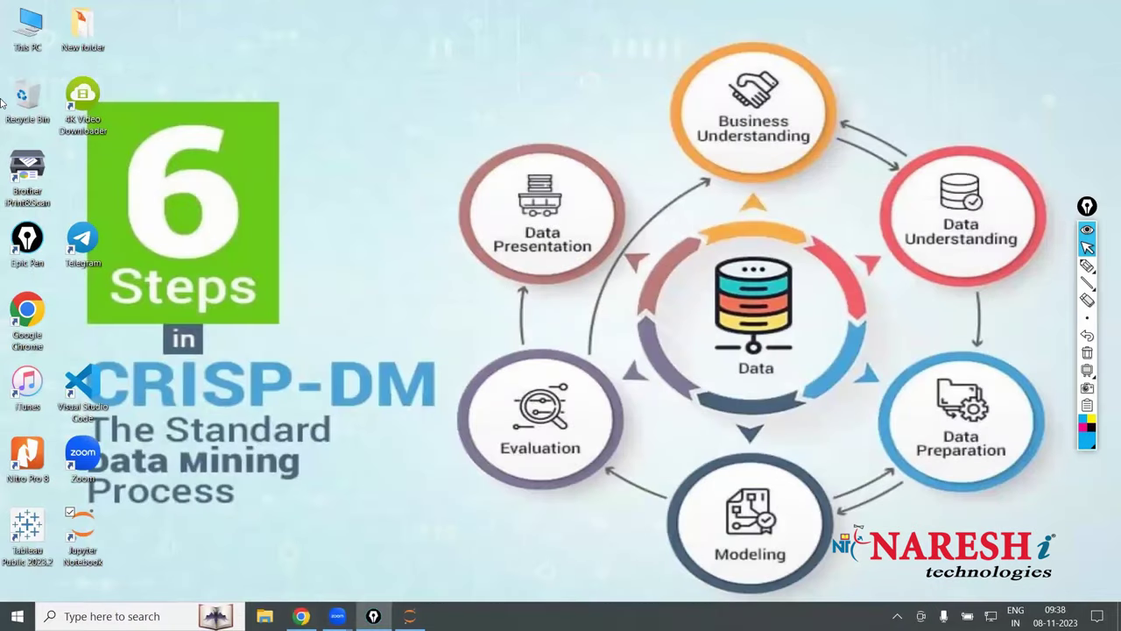
double_click(29, 28)
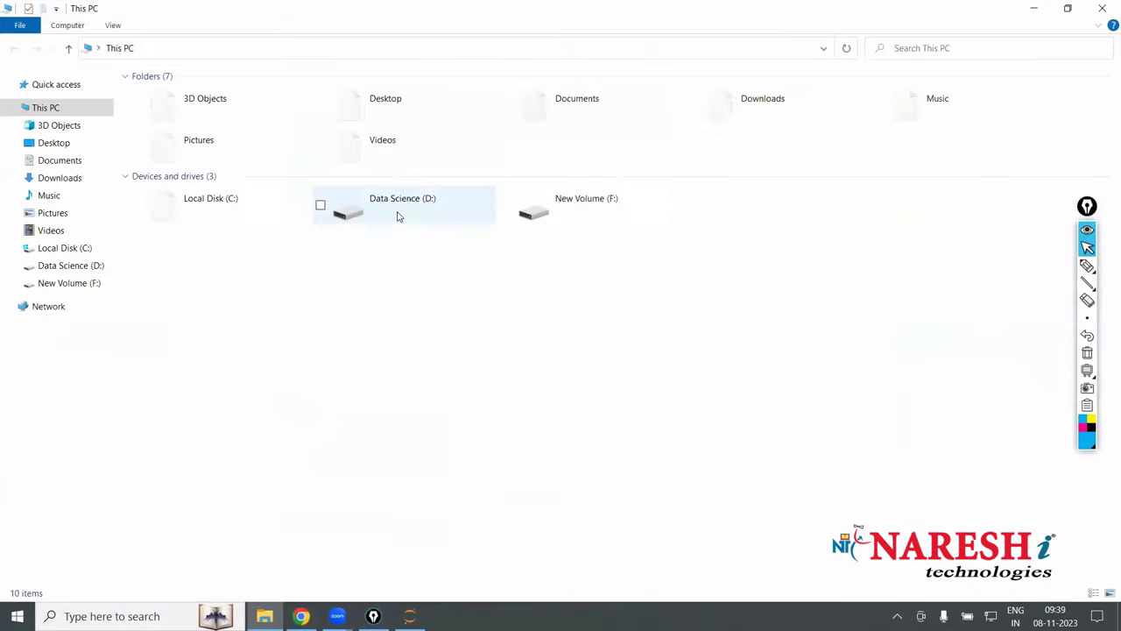
double_click(397, 217)
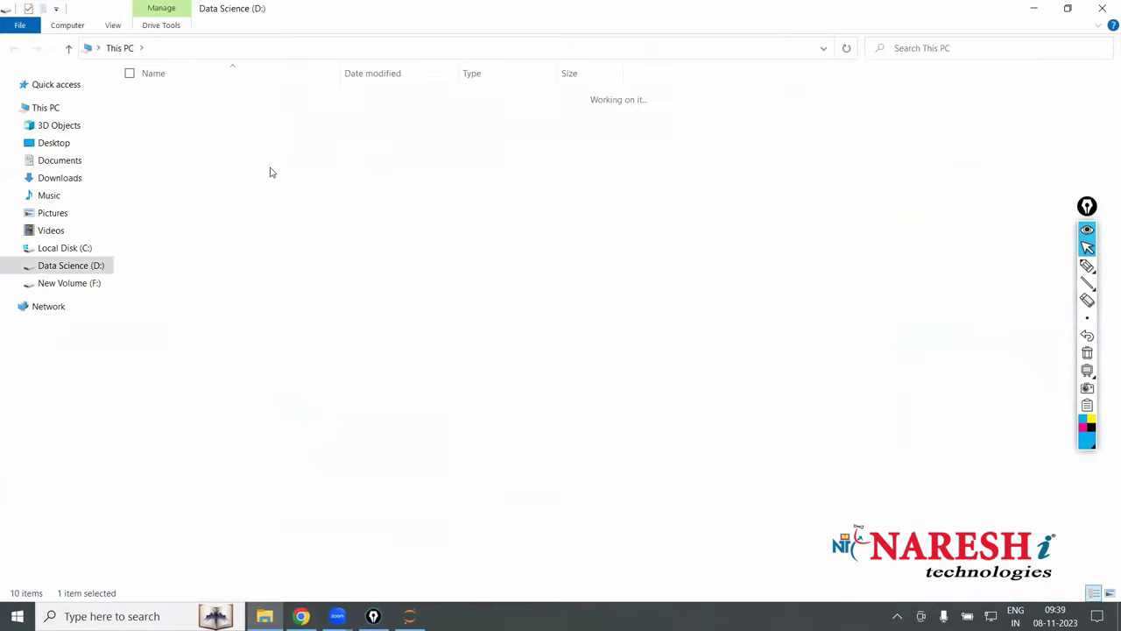
left_click(222, 109)
double_click(221, 111)
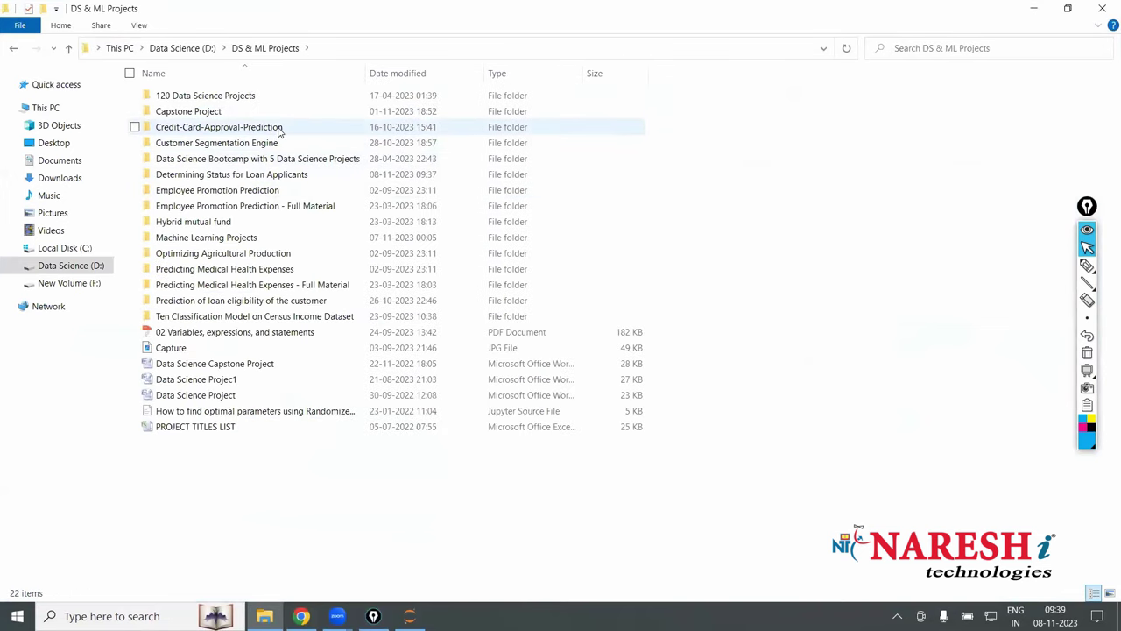
double_click(298, 175)
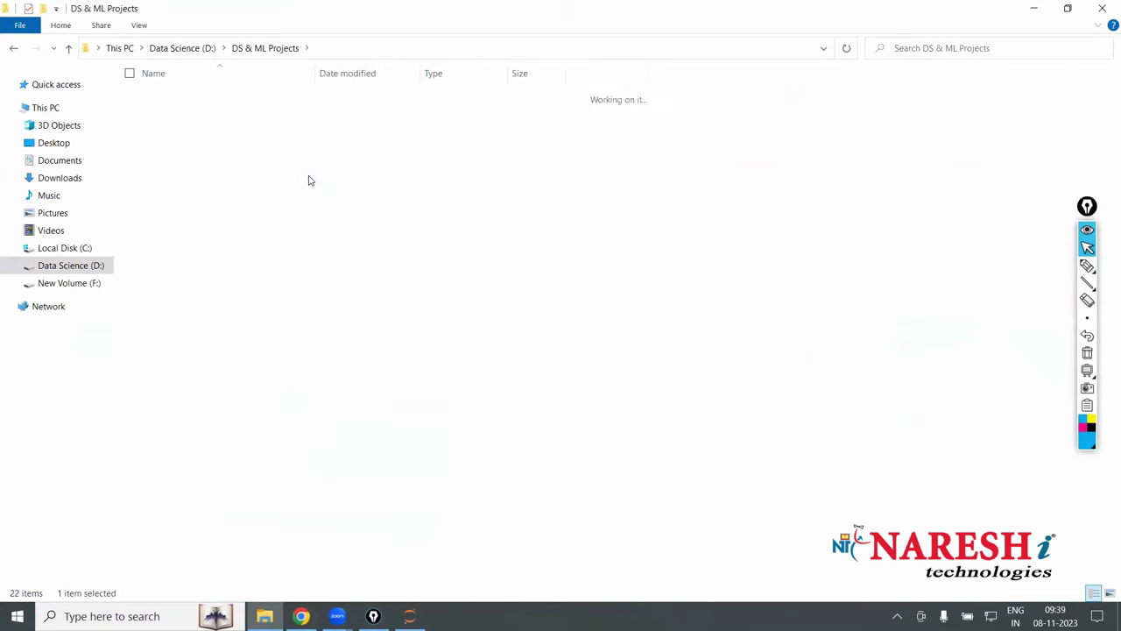
- Duplicate the Loan Status Prediction notebook file within the same folder
left_click(272, 136)
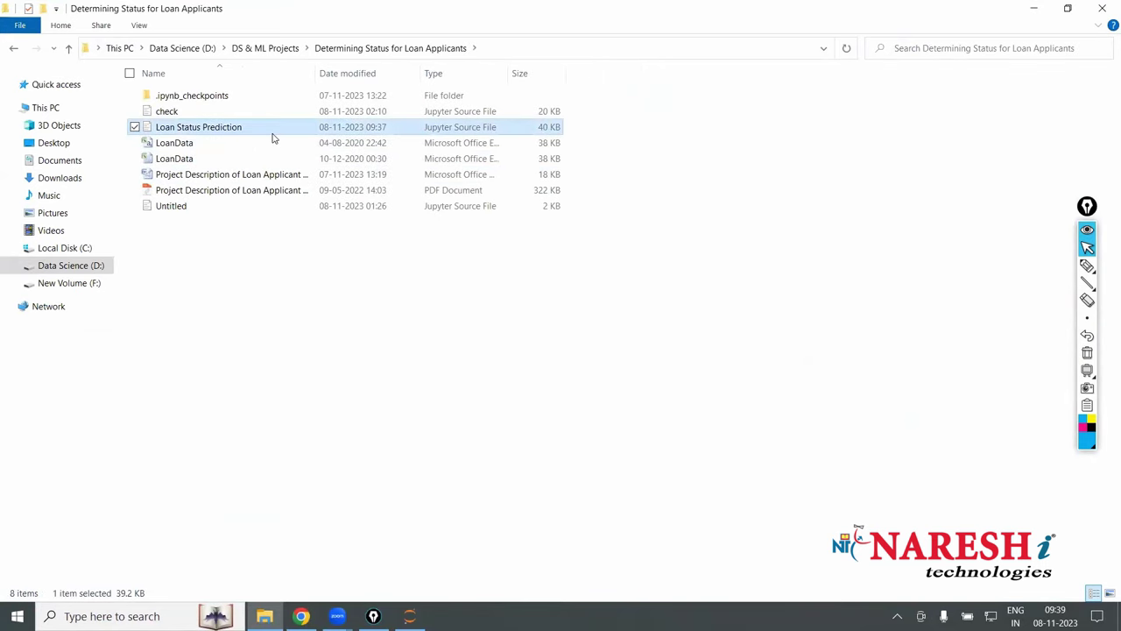
left_click(275, 381)
key("ctrl+v")
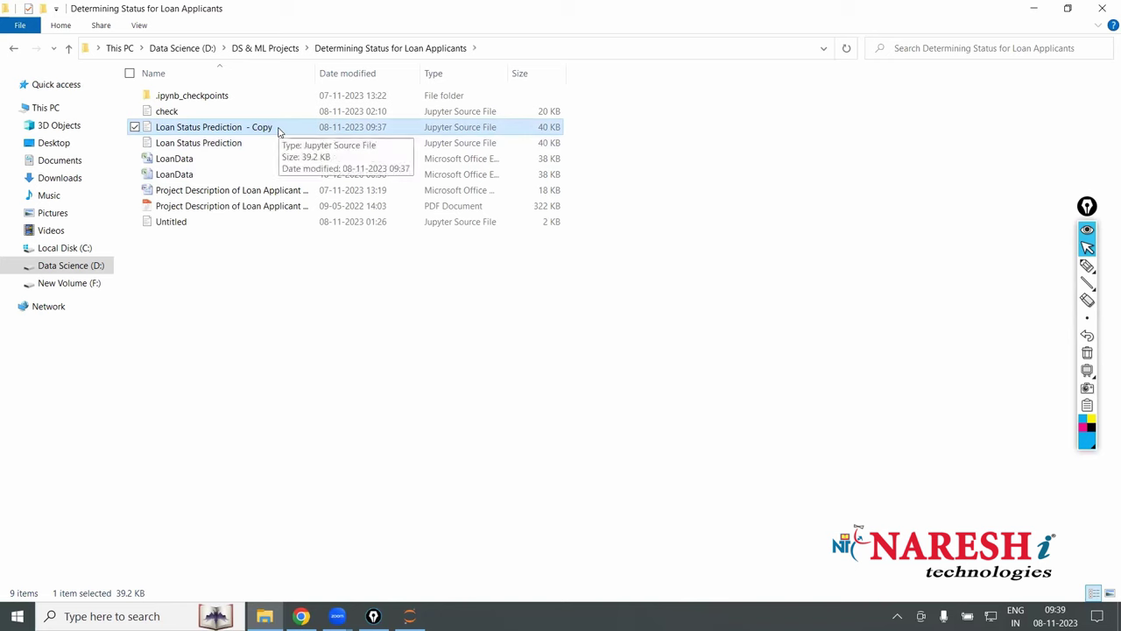
left_click(253, 145)
left_click(270, 127)
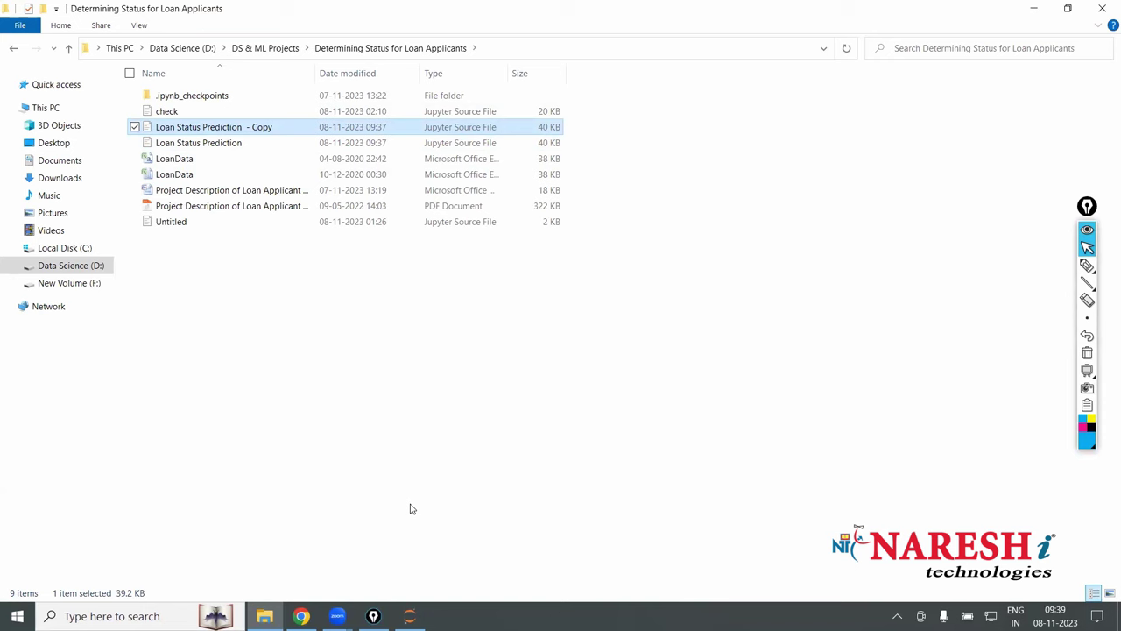
left_click(261, 126)
left_click(351, 365)
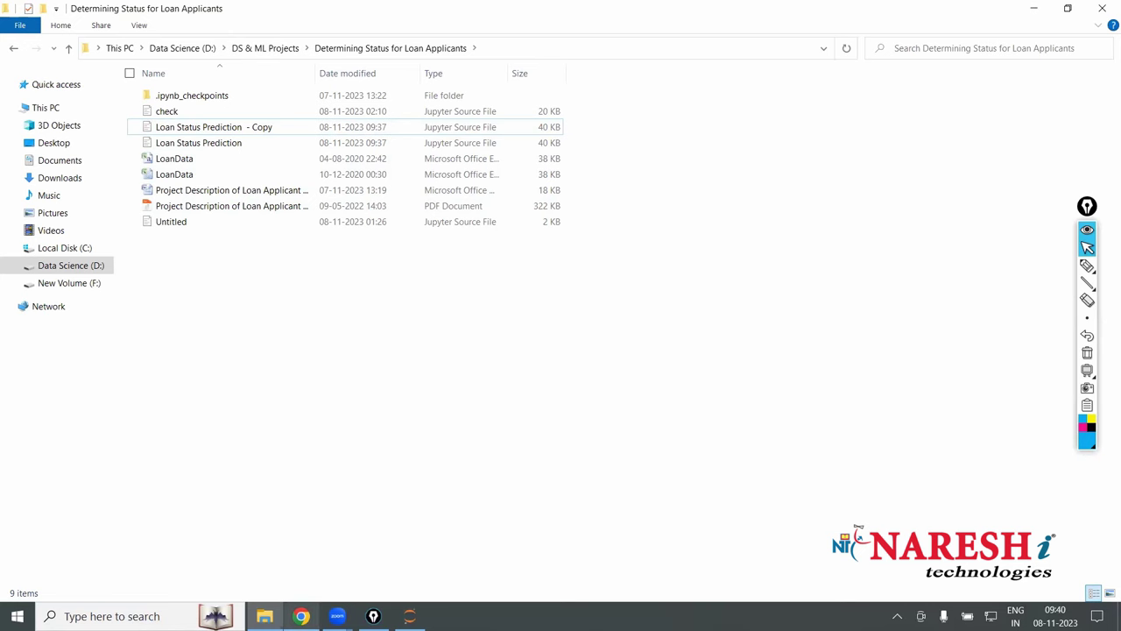
- Switch back to the Loan Status Prediction notebook in Chrome and review the column names, Data Understanding list and categorical column outputs
left_click(300, 616)
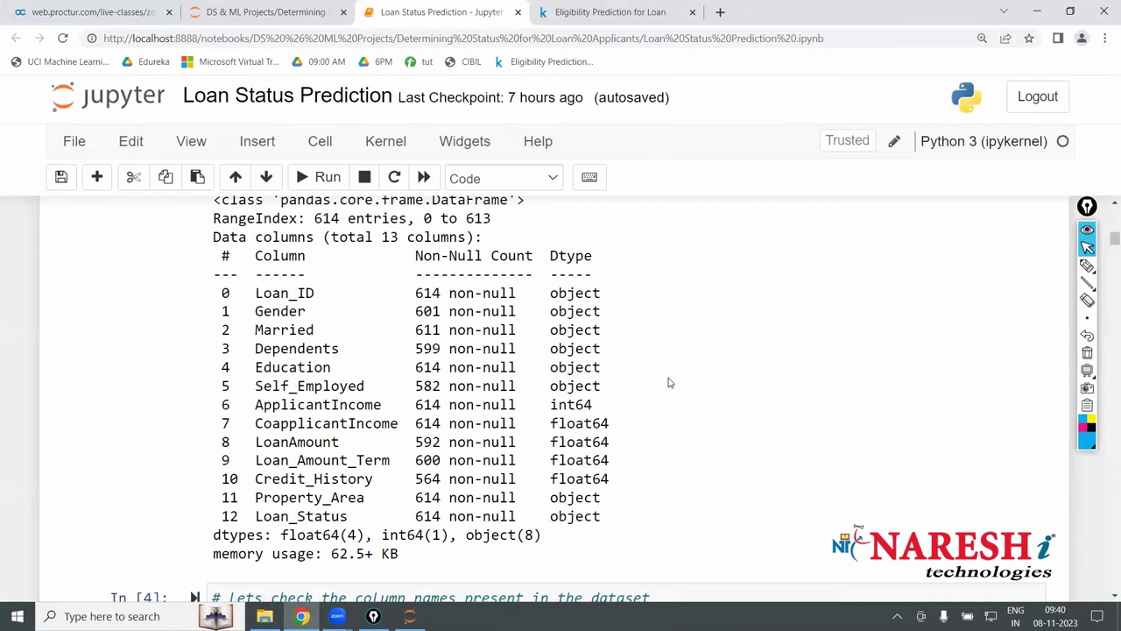
scroll(669, 381, "down", 3)
left_click(668, 382)
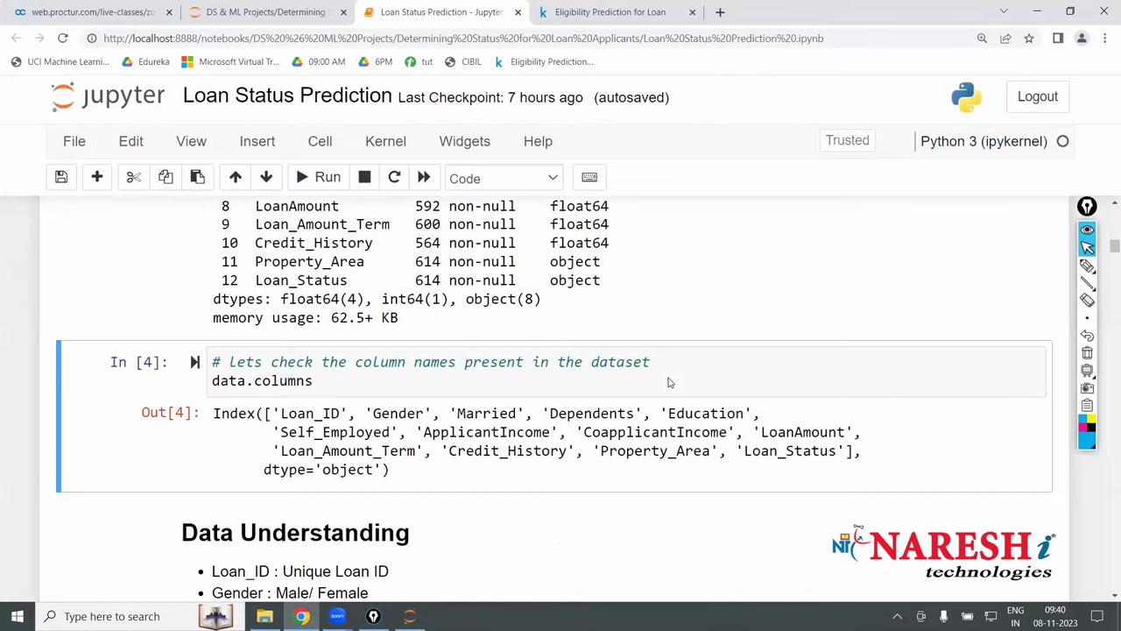
scroll(668, 382, "up", 2)
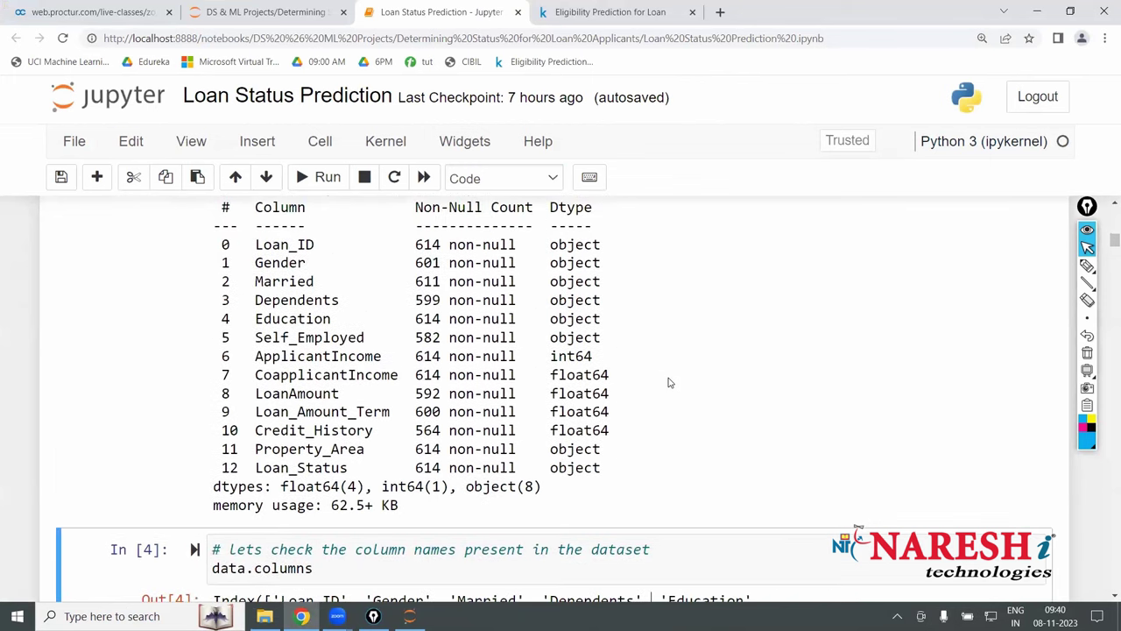
scroll(668, 381, "down", 12)
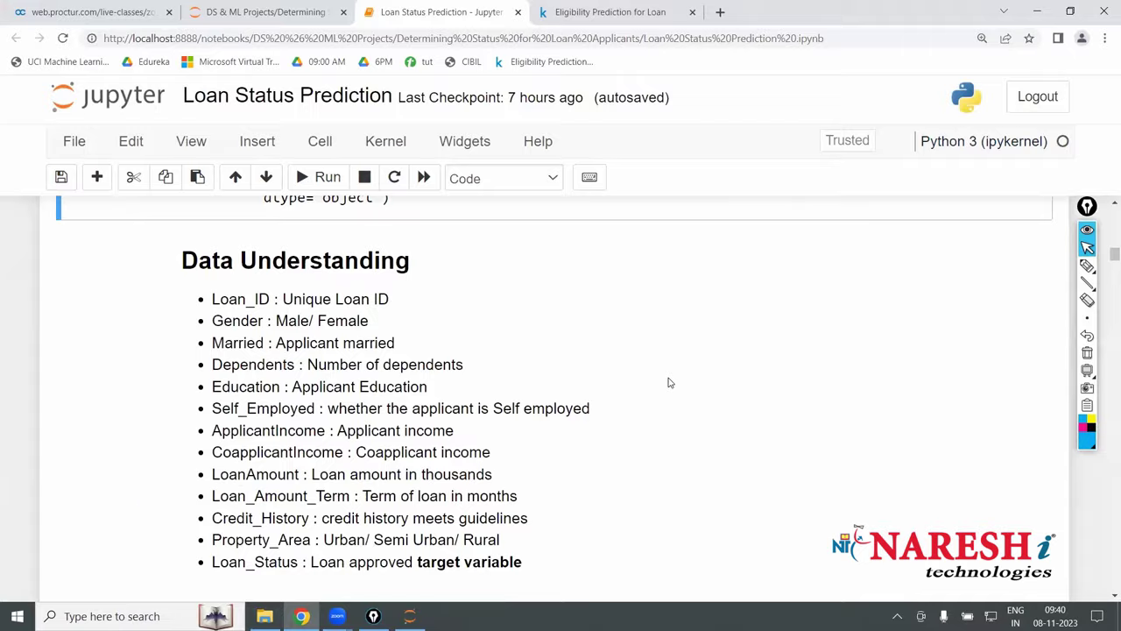
scroll(668, 382, "up", 3)
scroll(668, 381, "down", 2)
scroll(668, 382, "down", 6)
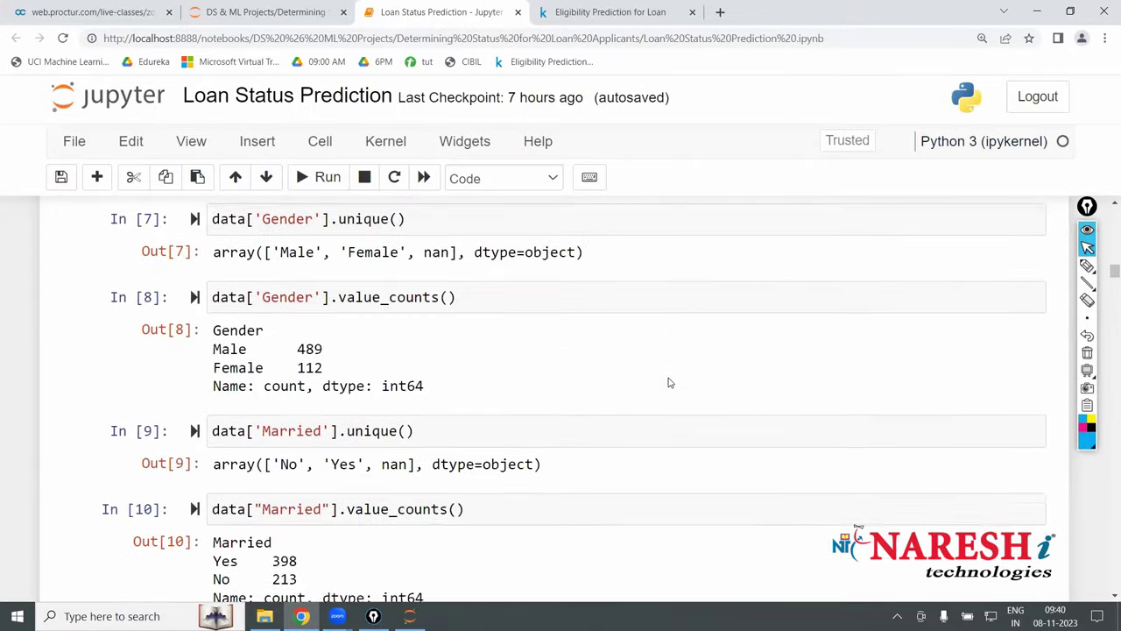
scroll(668, 382, "down", 5)
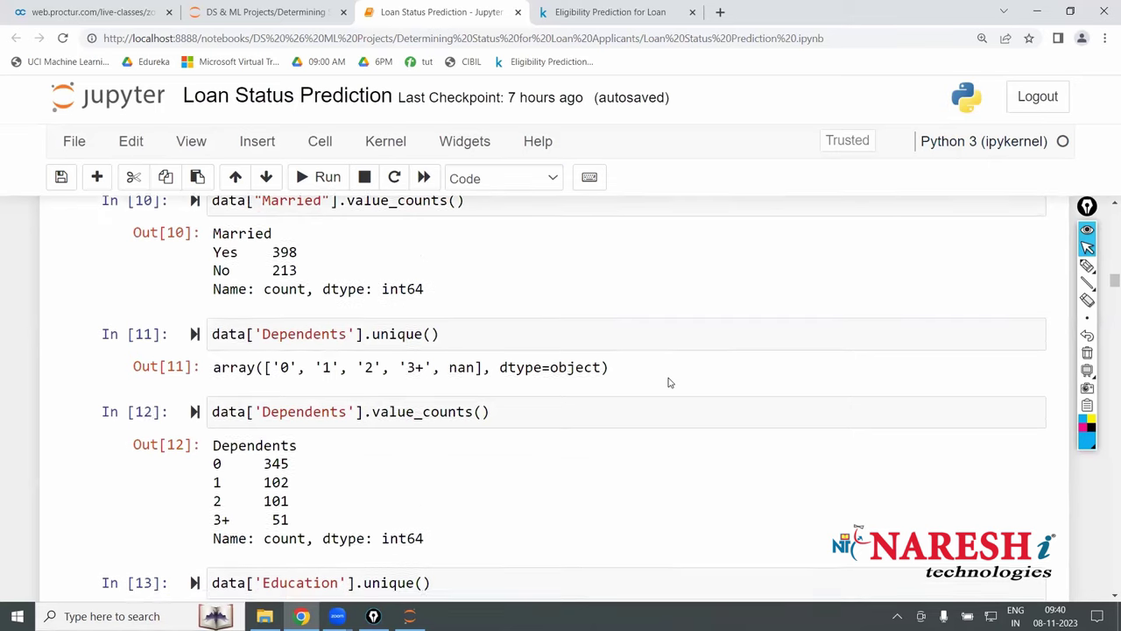
scroll(668, 382, "down", 5)
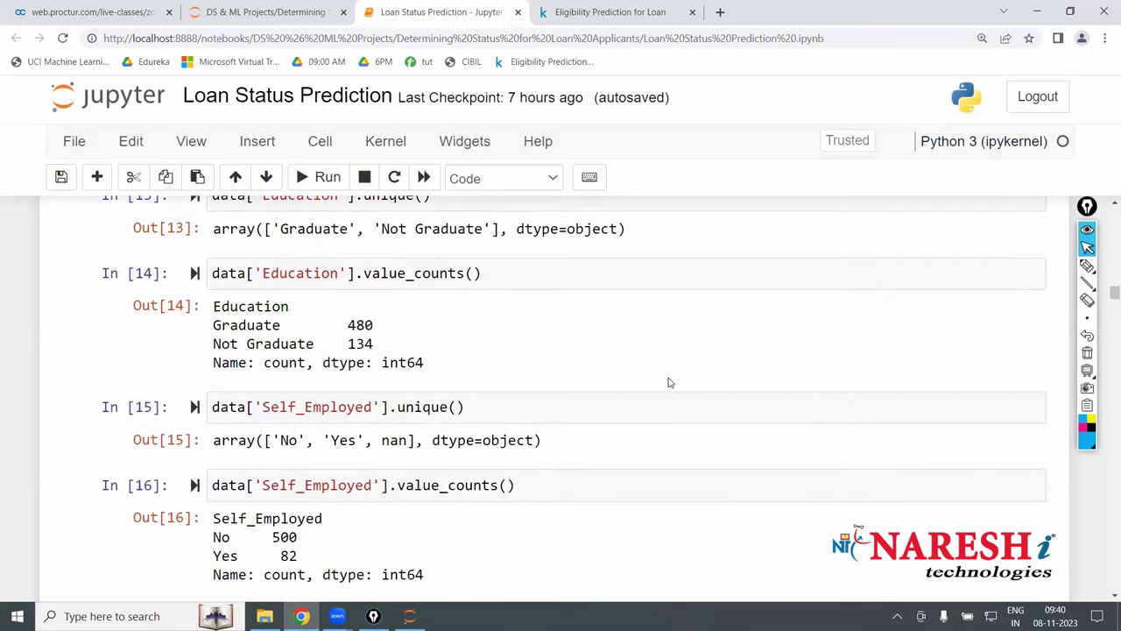
- Examine the unique values and value counts of Gender, Married, Dependents, Education and Self_Employed, plus the unique ApplicantIncome values
scroll(668, 382, "up", 12)
scroll(668, 382, "up", 1)
scroll(669, 381, "down", 1)
scroll(668, 382, "up", 1)
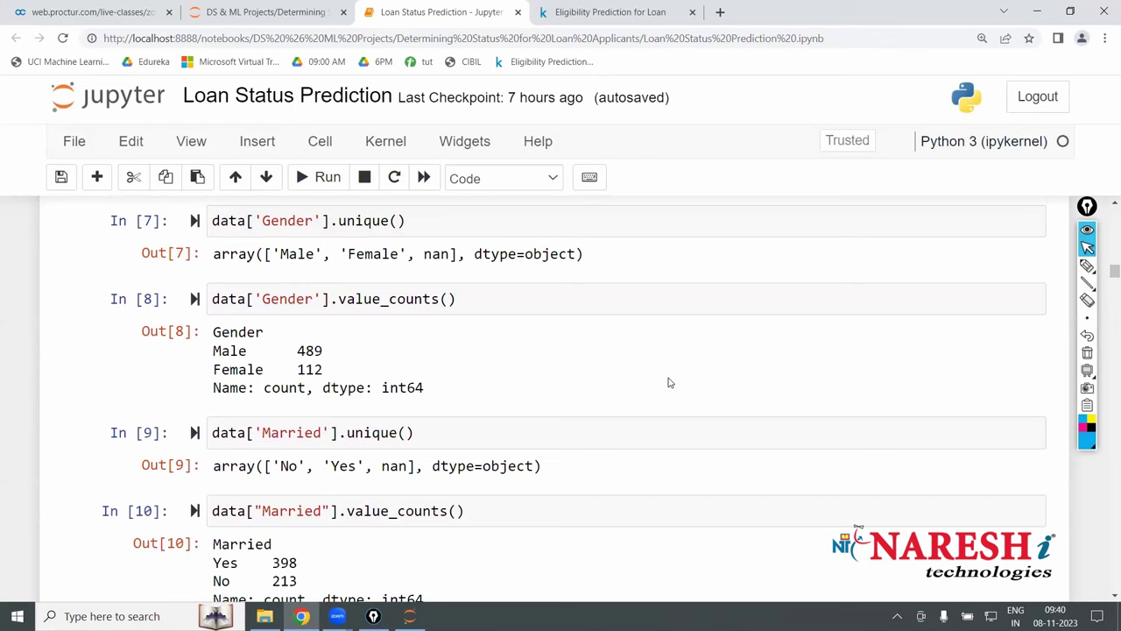
scroll(668, 383, "down", 3)
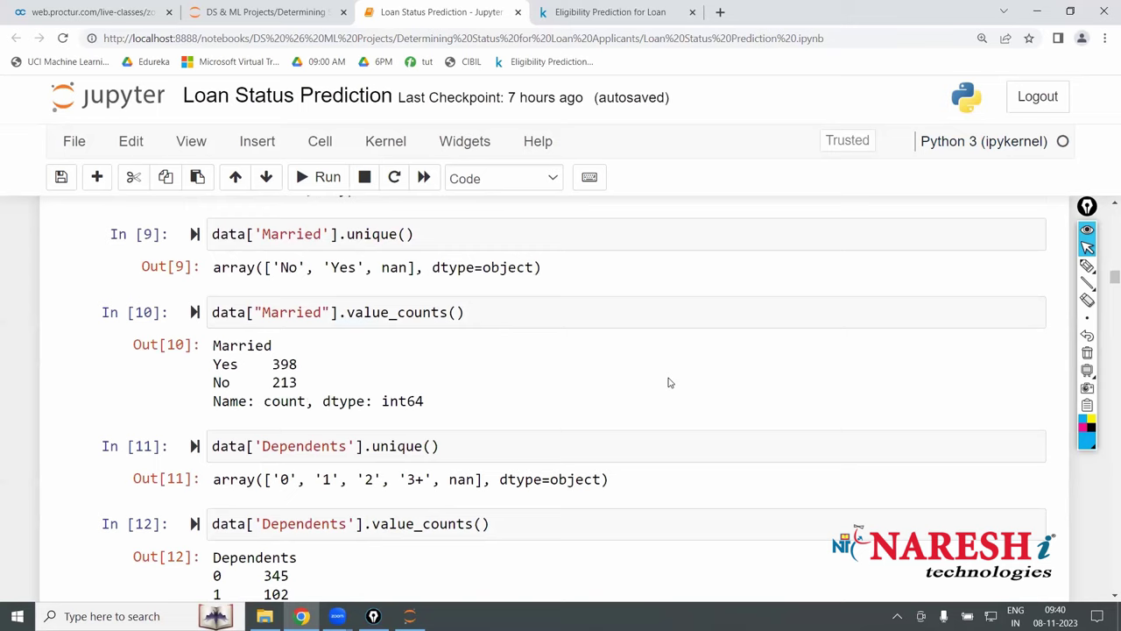
scroll(668, 383, "down", 3)
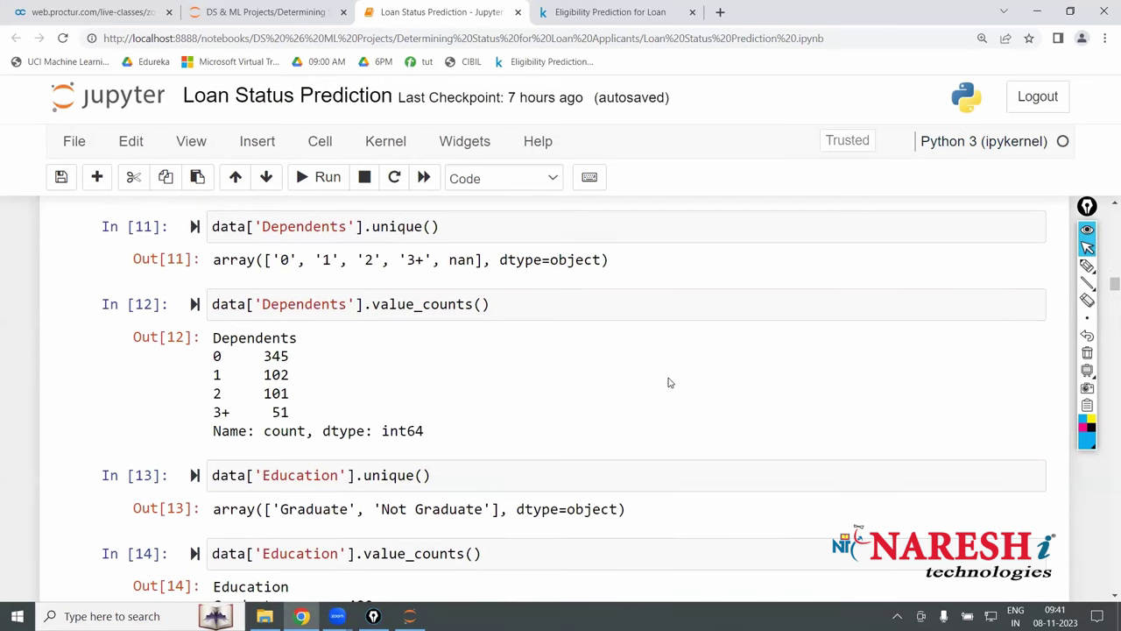
scroll(669, 383, "down", 3)
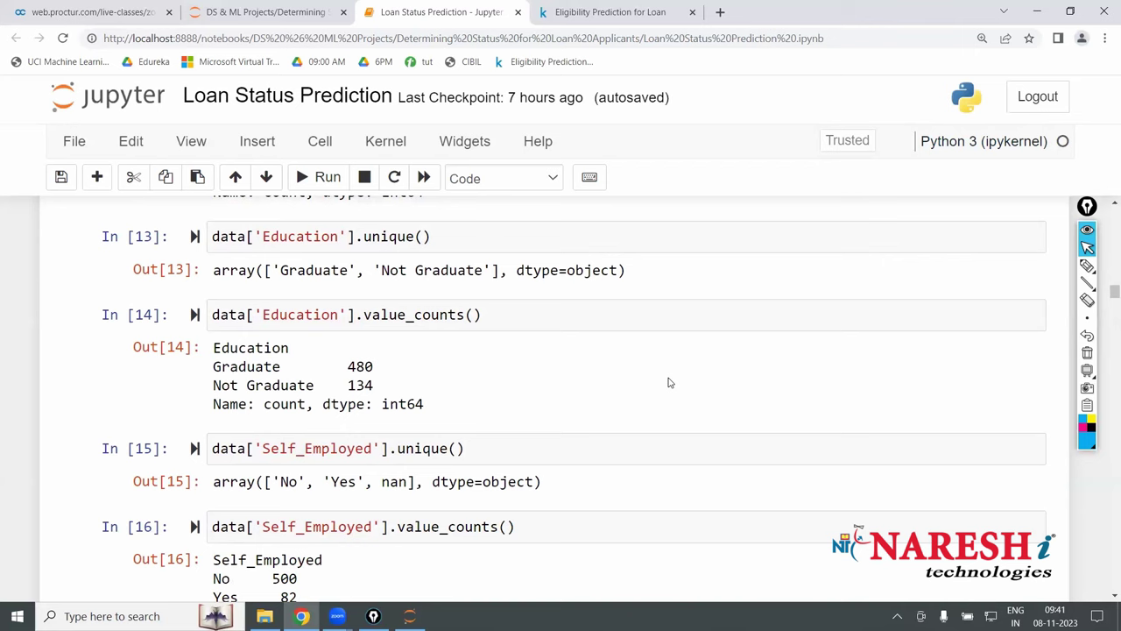
scroll(668, 383, "down", 3)
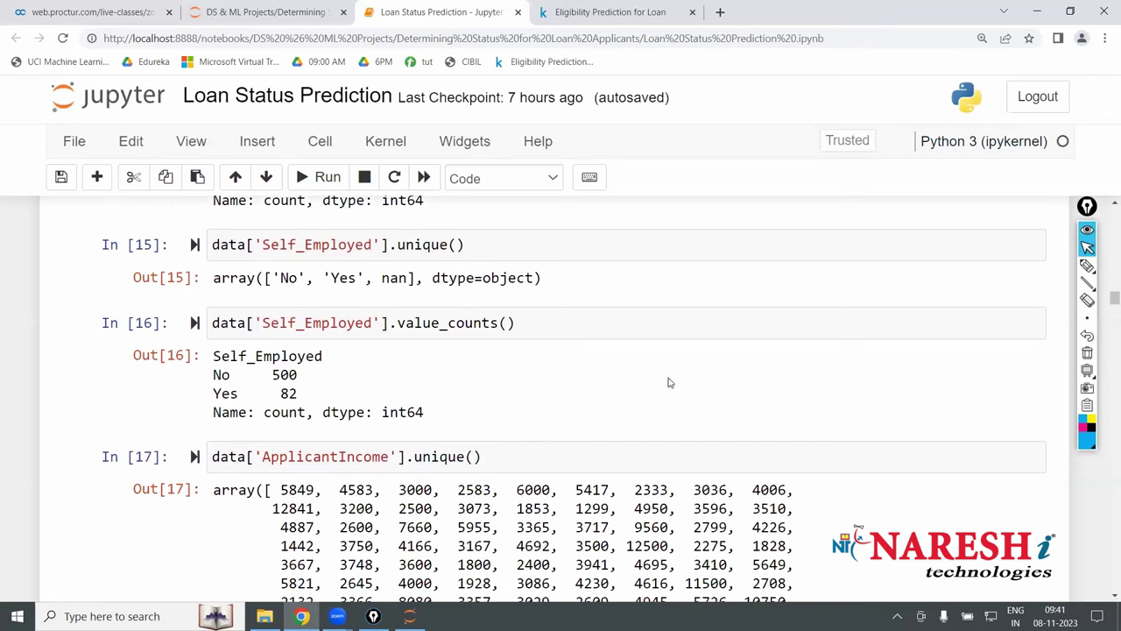
scroll(668, 382, "down", 3)
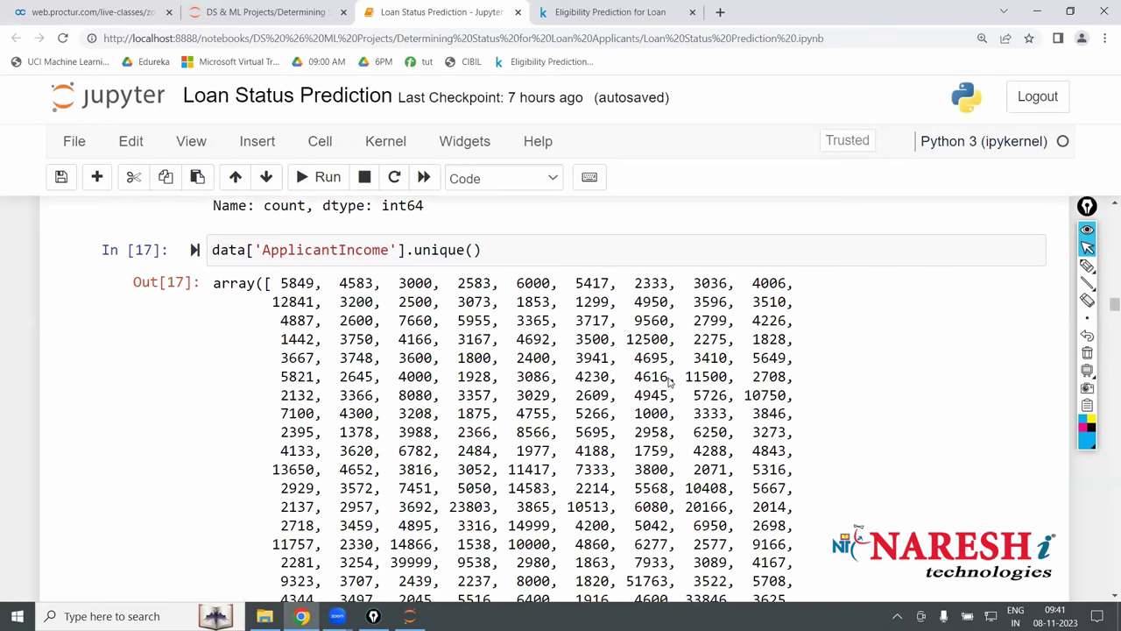
scroll(668, 381, "down", 1)
scroll(669, 381, "up", 1)
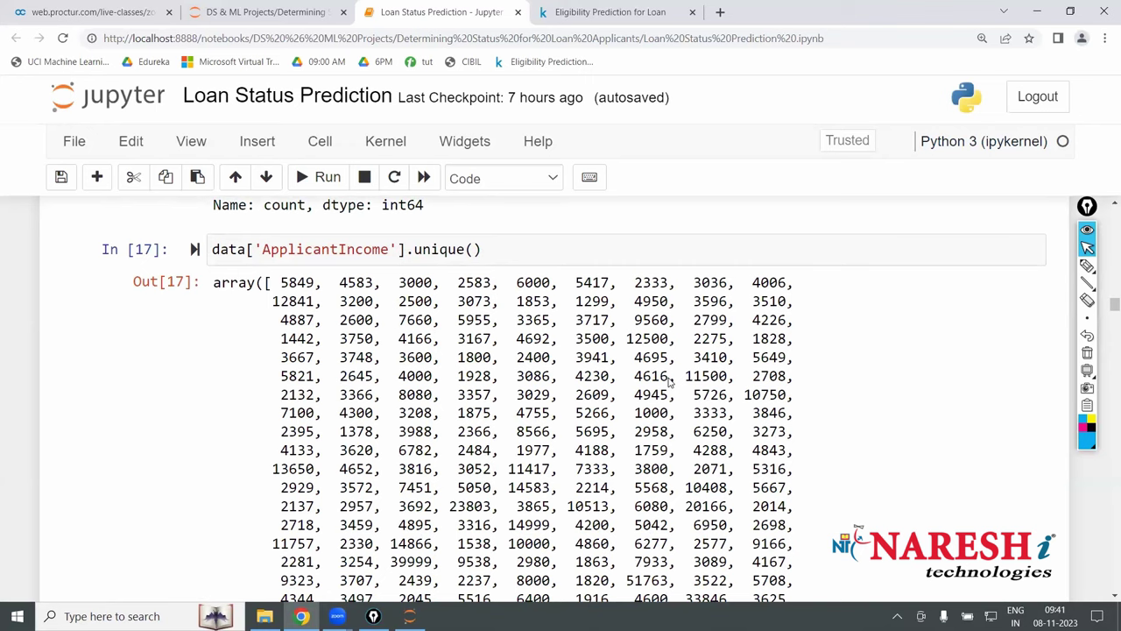
- Run the data['CoapplicantIncome'].unique() cell and look through its output
scroll(670, 379, "down", 15)
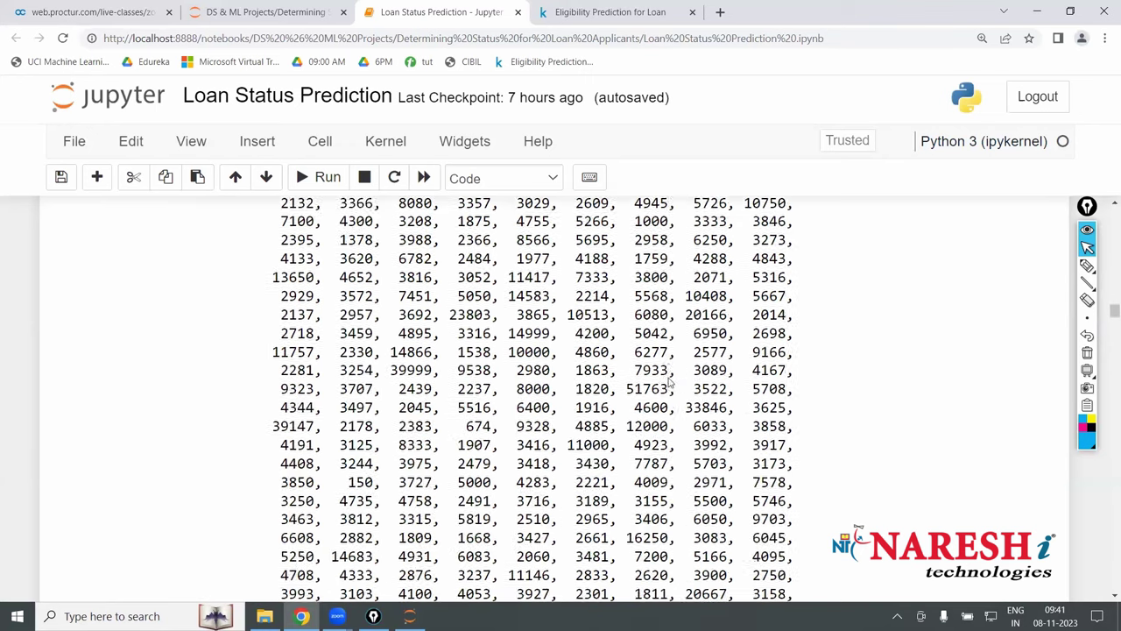
scroll(670, 383, "down", 10)
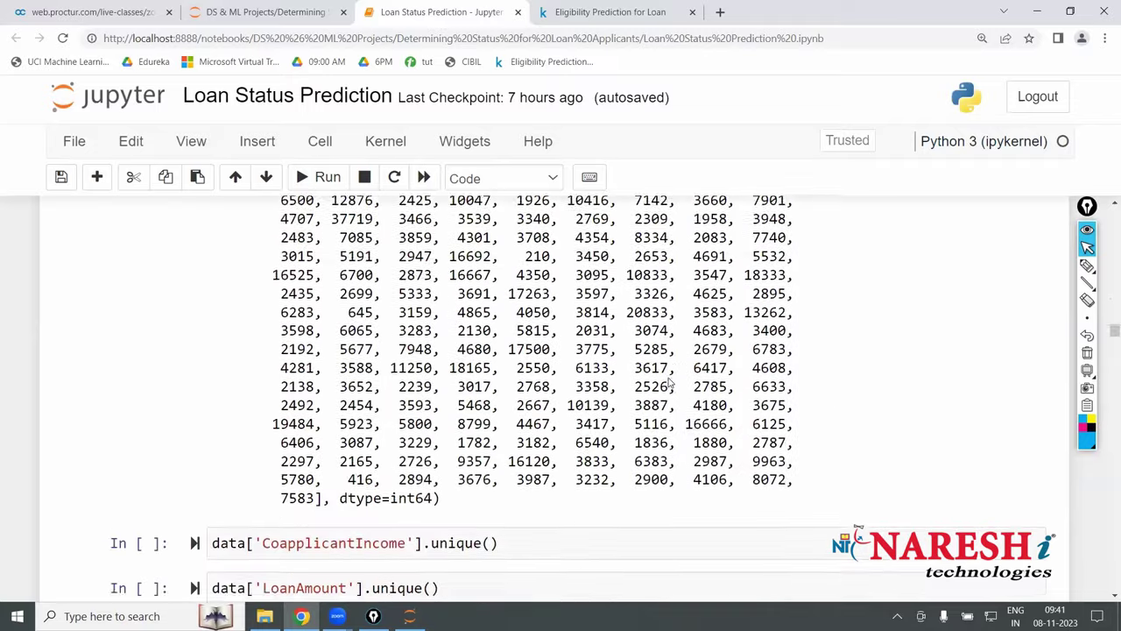
key("Return")
key("shift+Return")
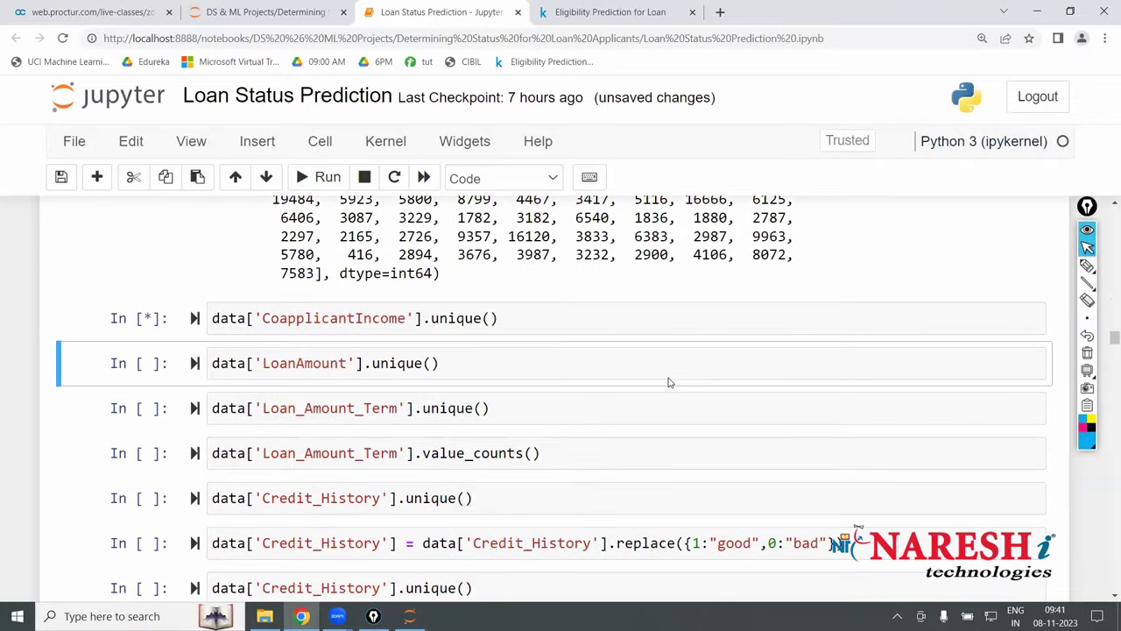
scroll(670, 381, "down", 4)
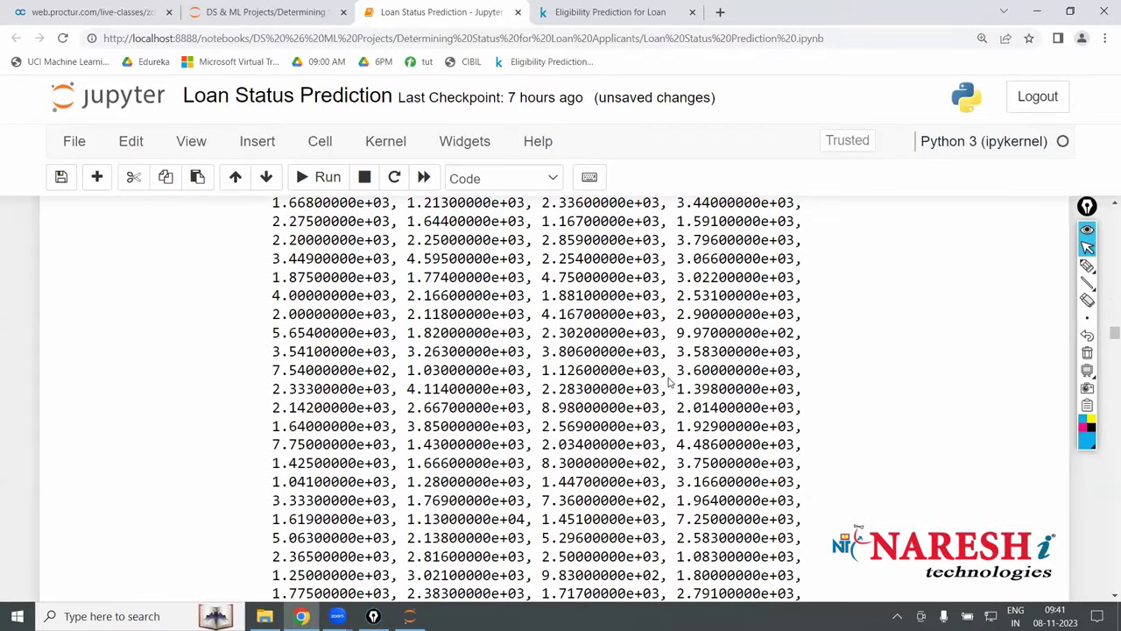
scroll(670, 383, "down", 10)
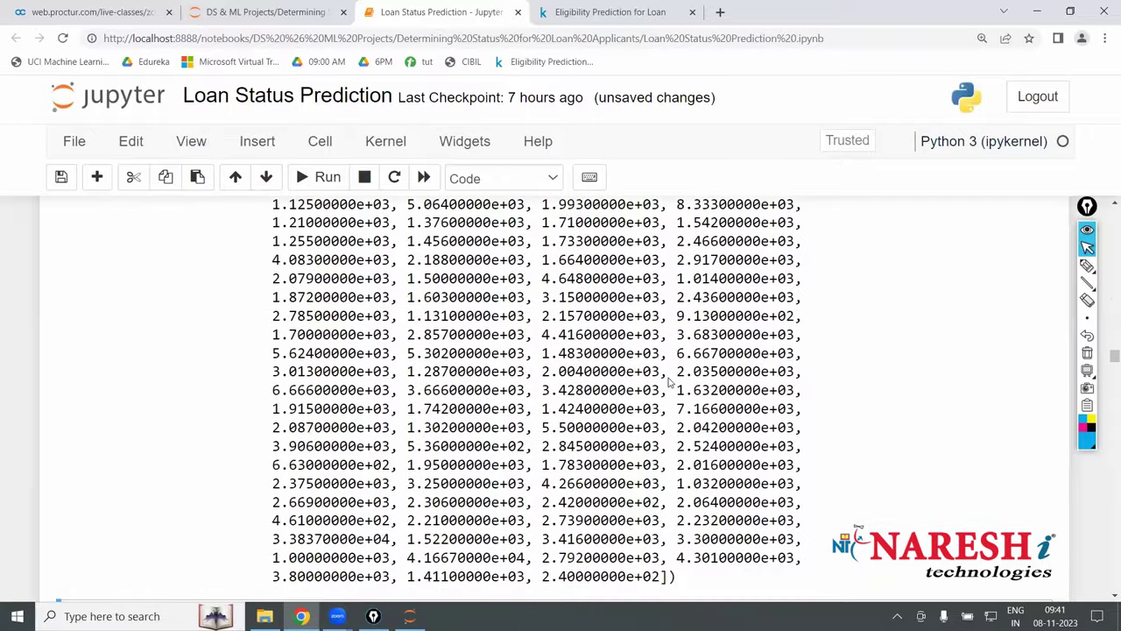
- Run the data['LoanAmount'].unique() cell and look over its output
scroll(669, 383, "down", 3)
left_click(670, 382)
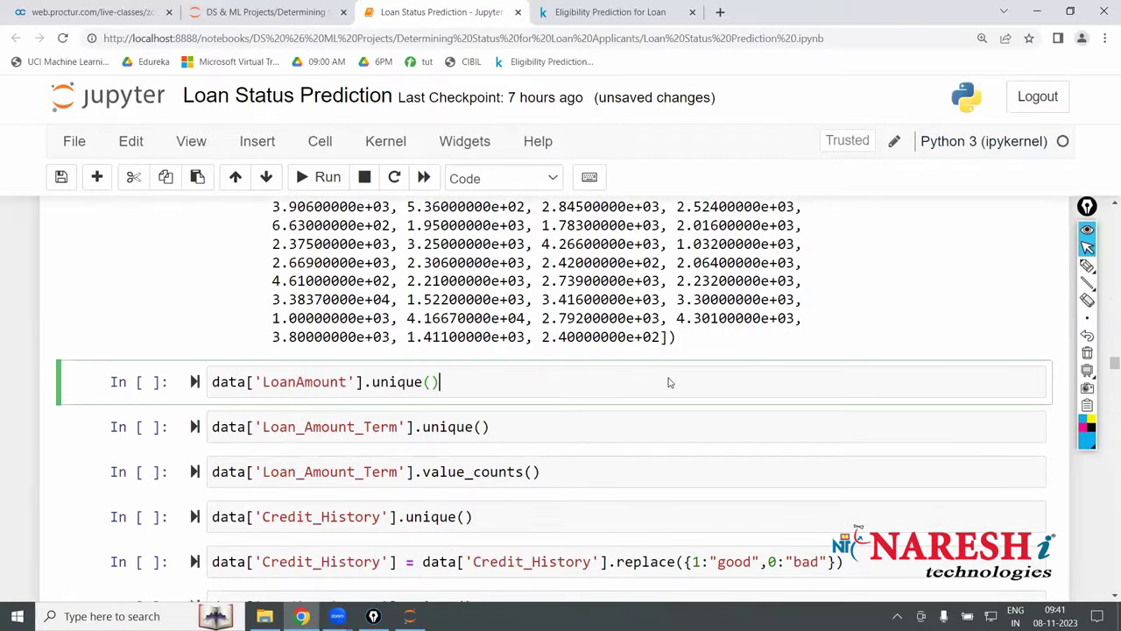
key("shift+Return")
scroll(670, 383, "down", 4)
scroll(670, 383, "up", 2)
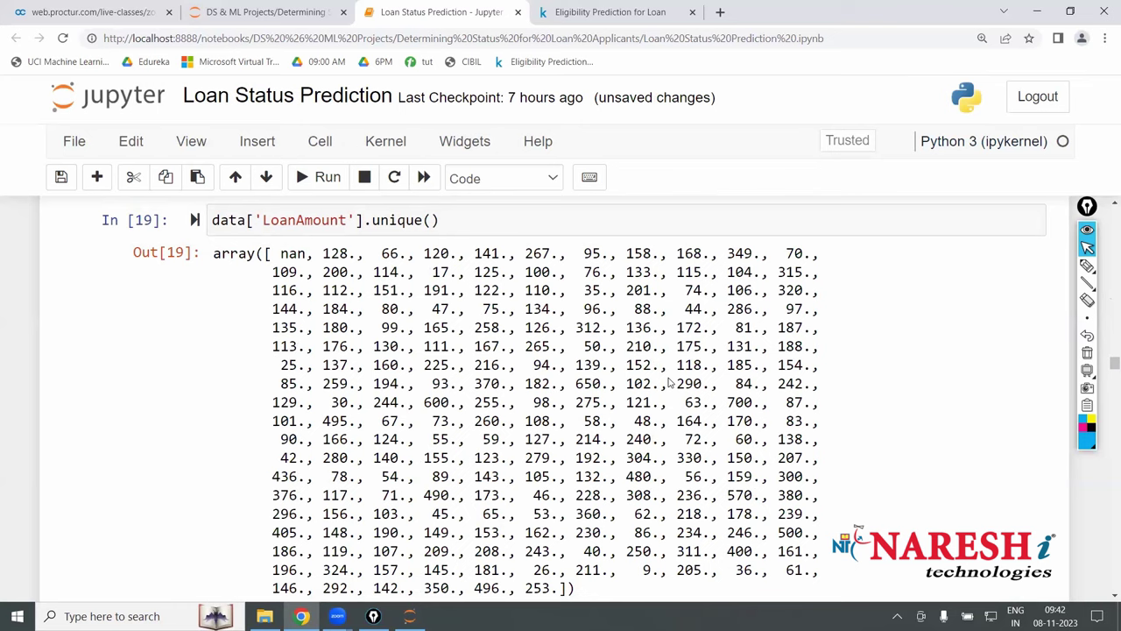
scroll(670, 380, "up", 10)
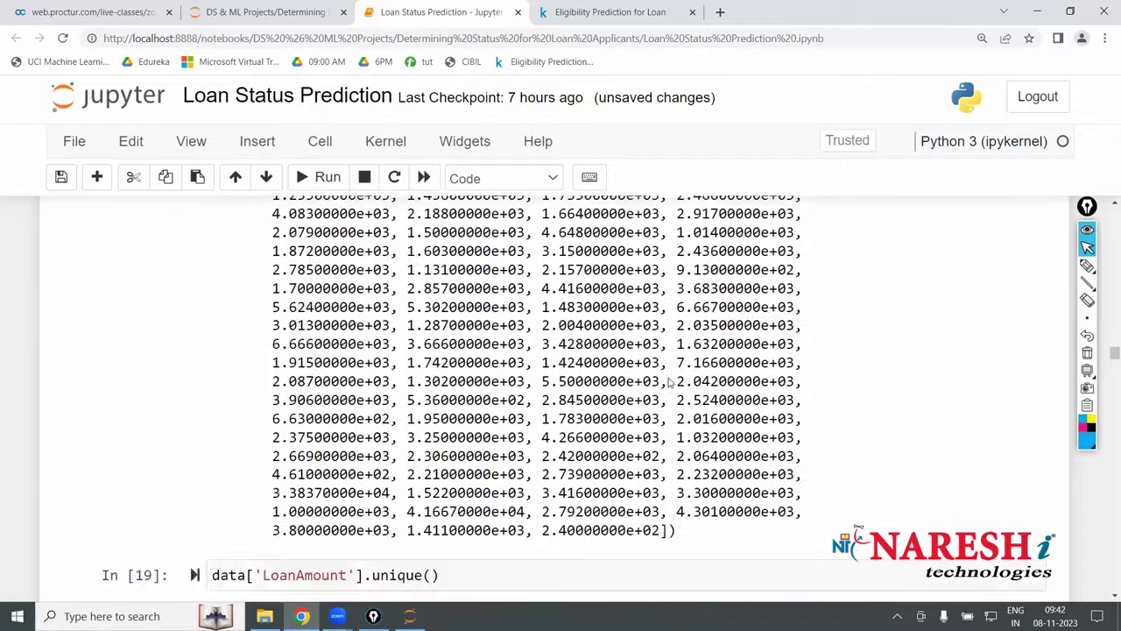
- Review the column data types, Data Understanding list and existing unique-value outputs down to the Loan_Amount_Term cells
scroll(669, 383, "up", 20)
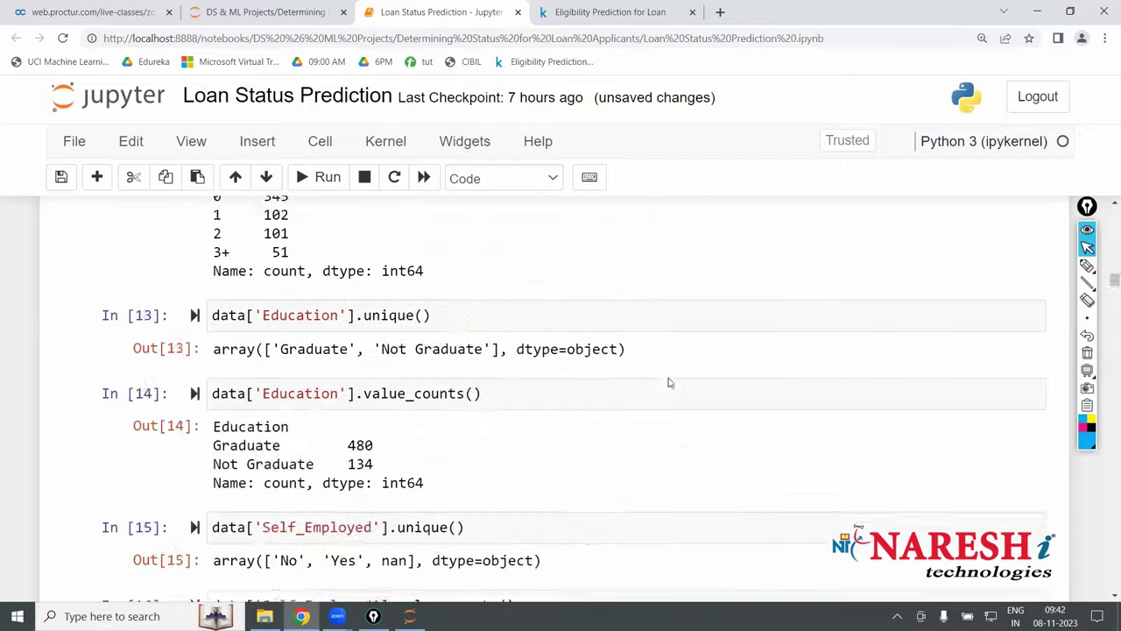
scroll(670, 383, "up", 6)
scroll(411, 413, "down", 5)
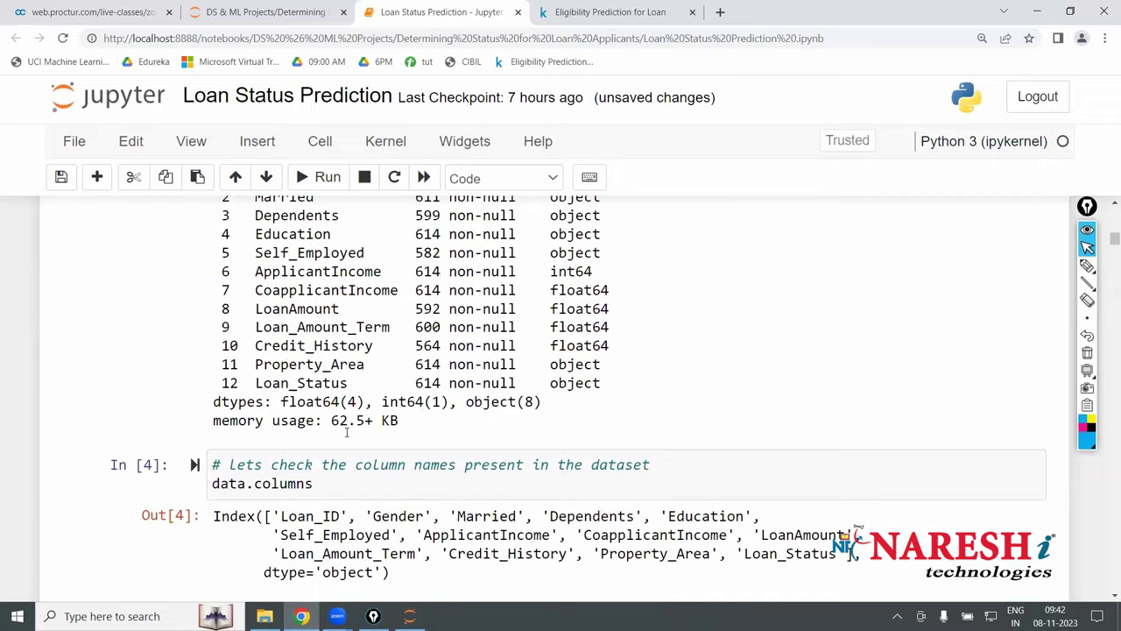
scroll(412, 414, "down", 1)
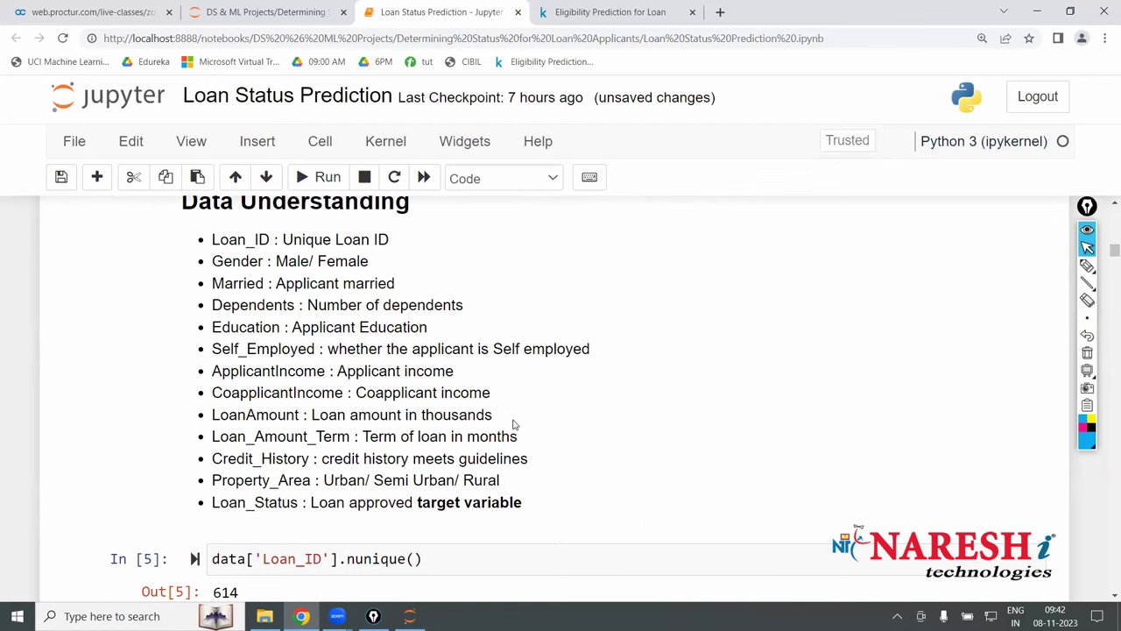
scroll(514, 424, "down", 20)
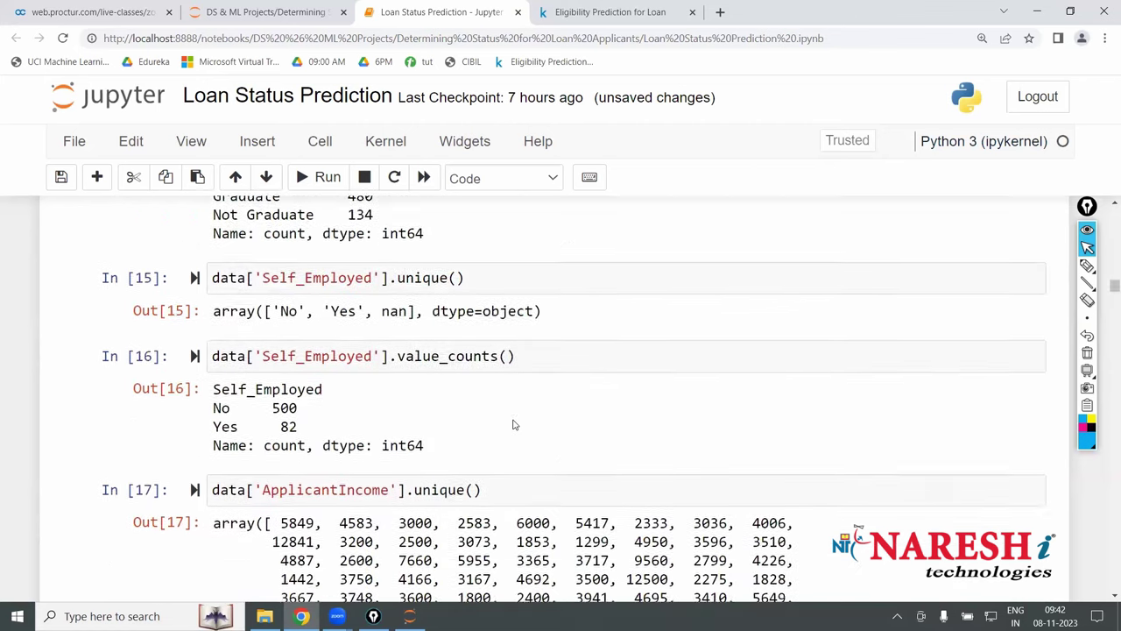
scroll(514, 424, "down", 9)
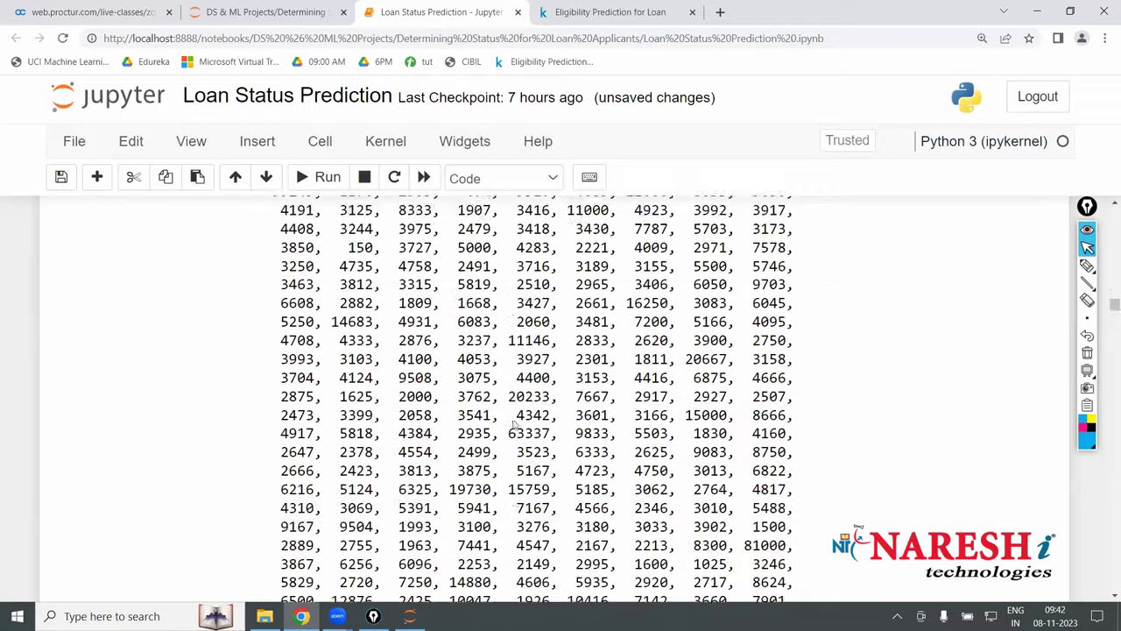
scroll(514, 424, "down", 7)
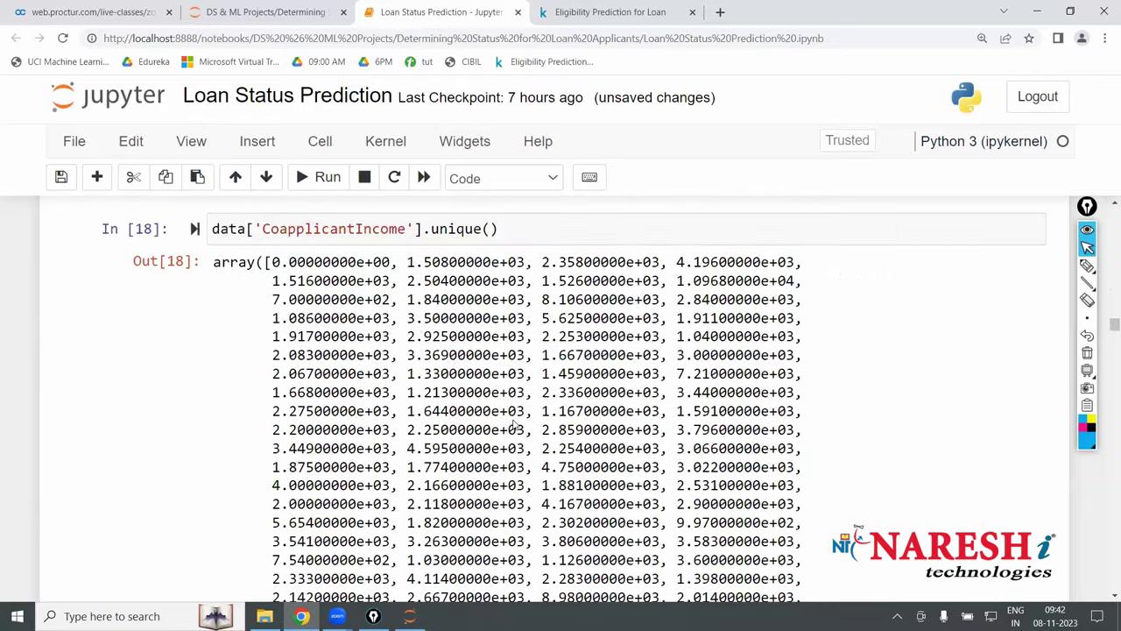
scroll(515, 424, "down", 20)
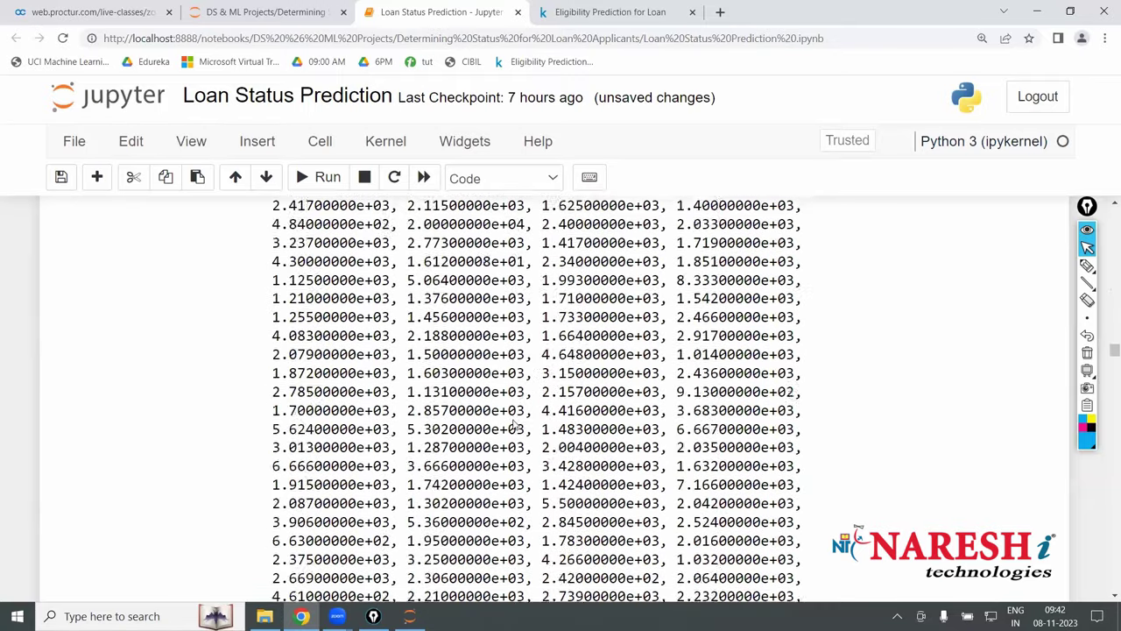
- Run the unique() and value_counts() cells for Loan_Amount_Term and look over their outputs
key("Return")
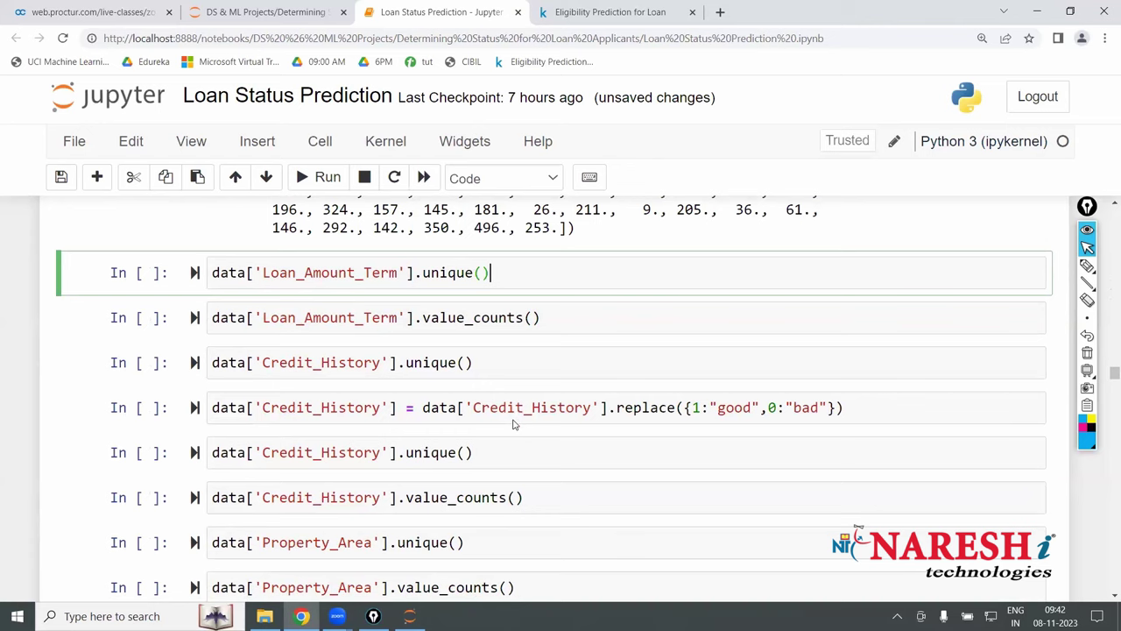
key("shift+Return")
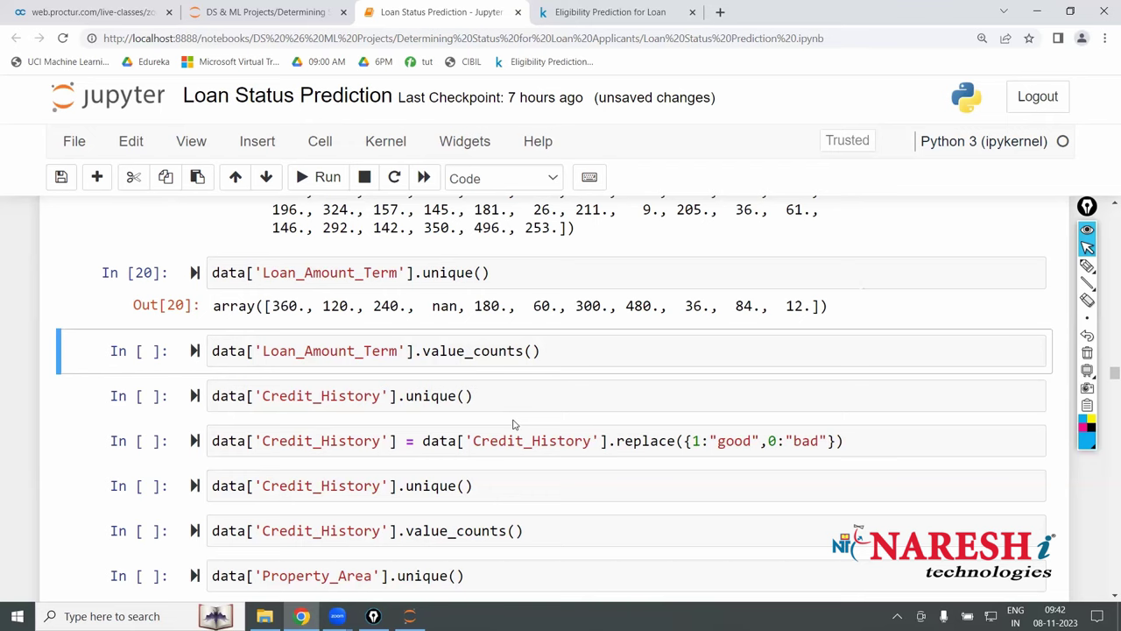
left_click(605, 353)
key("ctrl+Return")
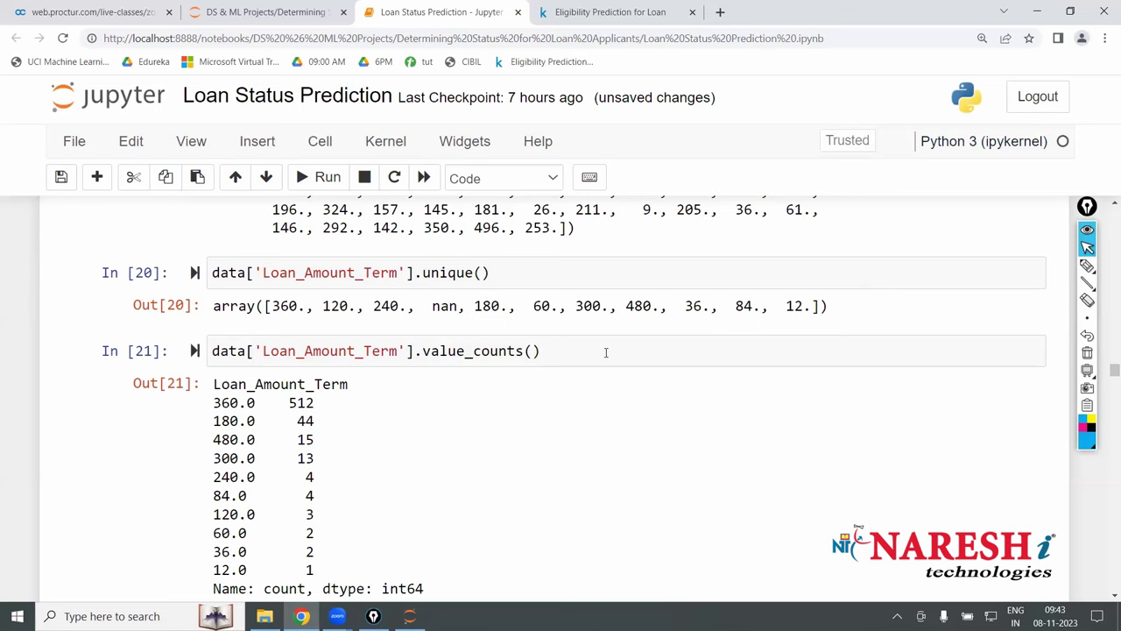
scroll(605, 352, "down", 3)
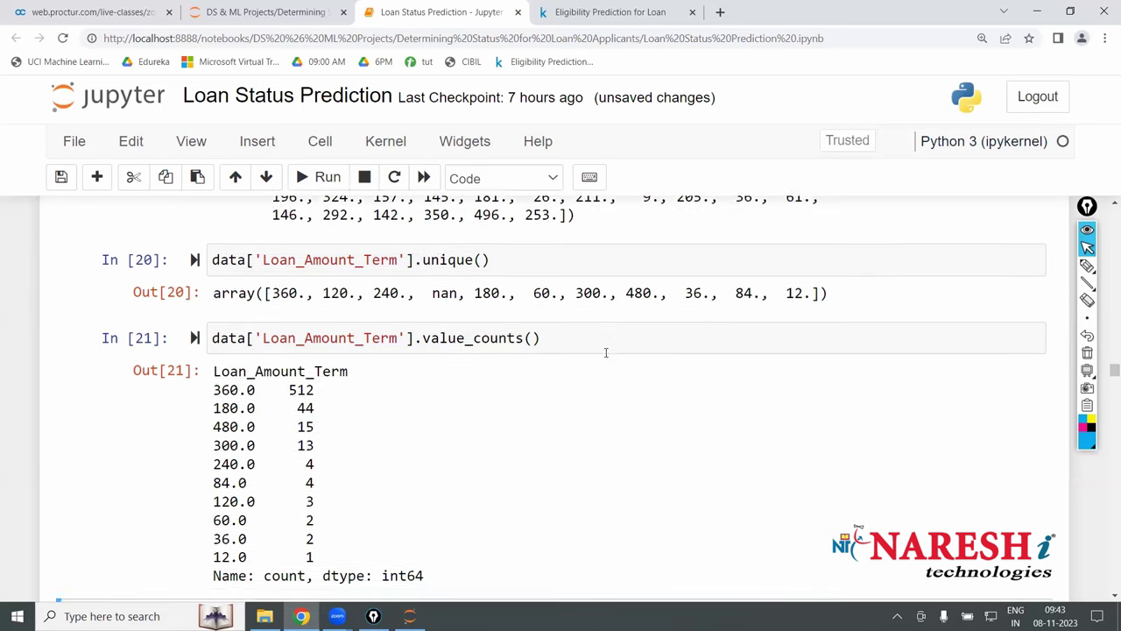
left_click(606, 352)
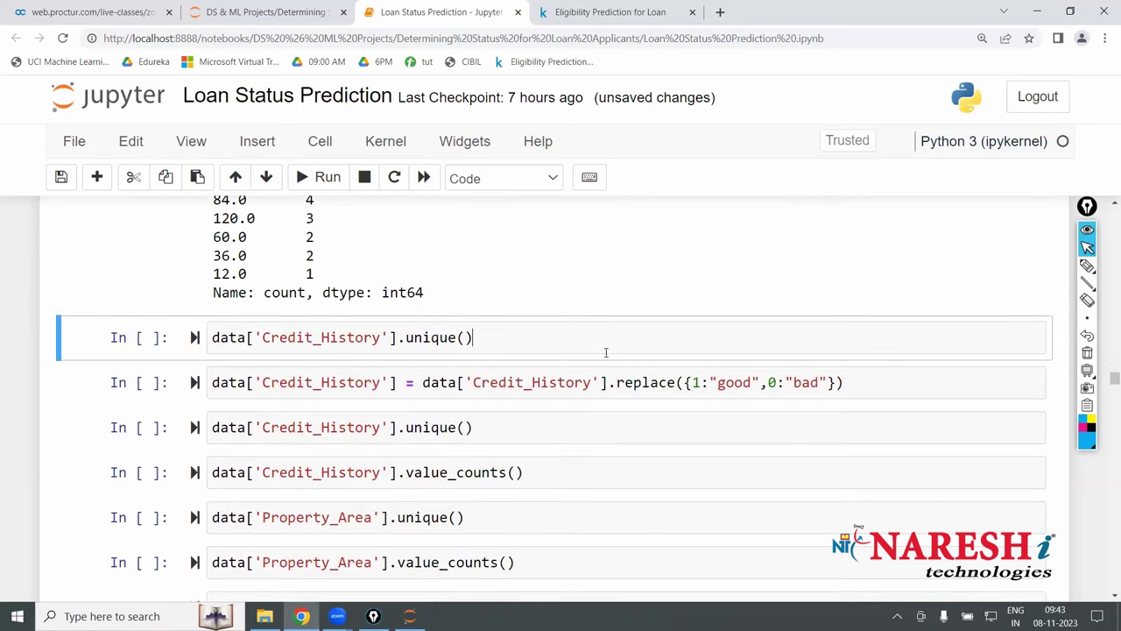
scroll(605, 352, "up", 2)
scroll(605, 352, "up", 1)
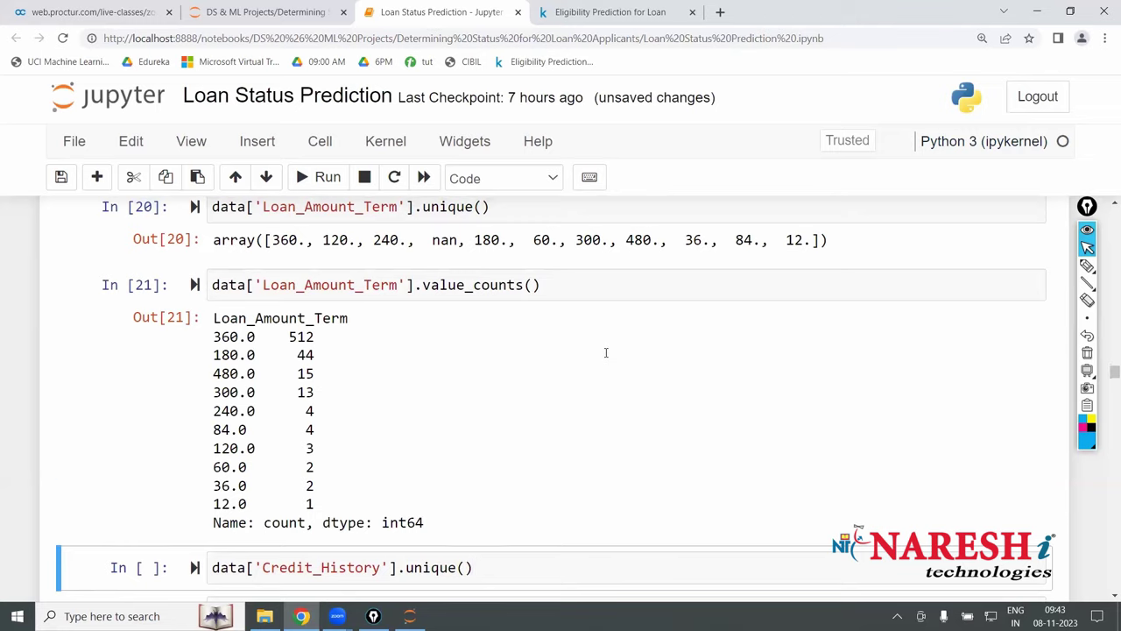
- Run the cells replacing Credit_History 1 with "good" and 0 with "bad", including the unique() checks before and after
scroll(605, 352, "down", 1)
key("shift+Return")
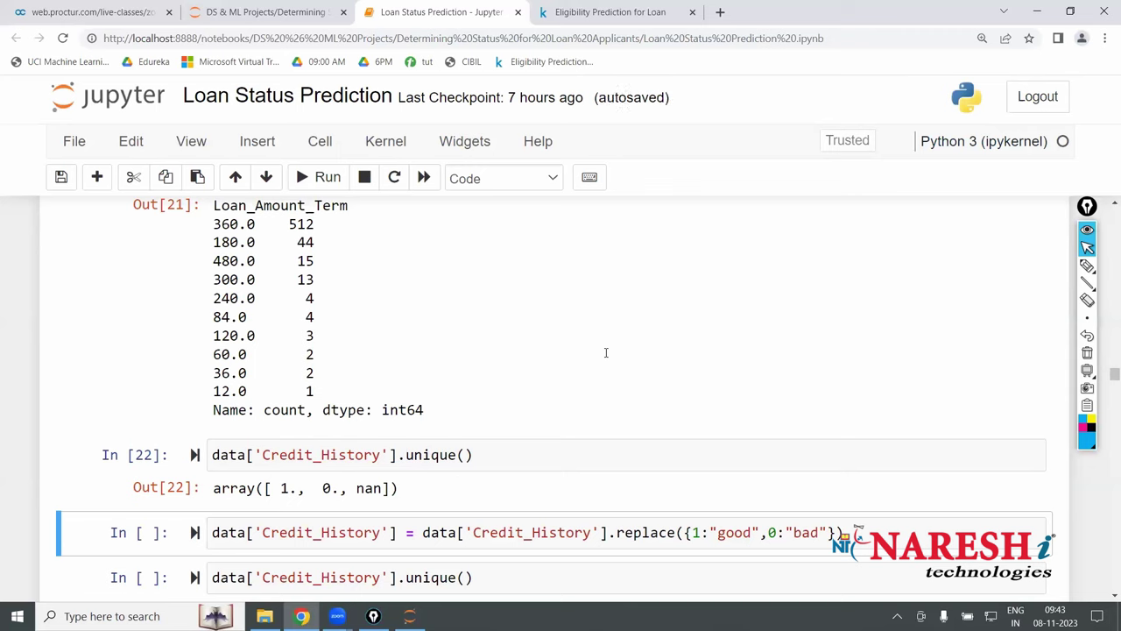
scroll(605, 352, "down", 1)
key("Return")
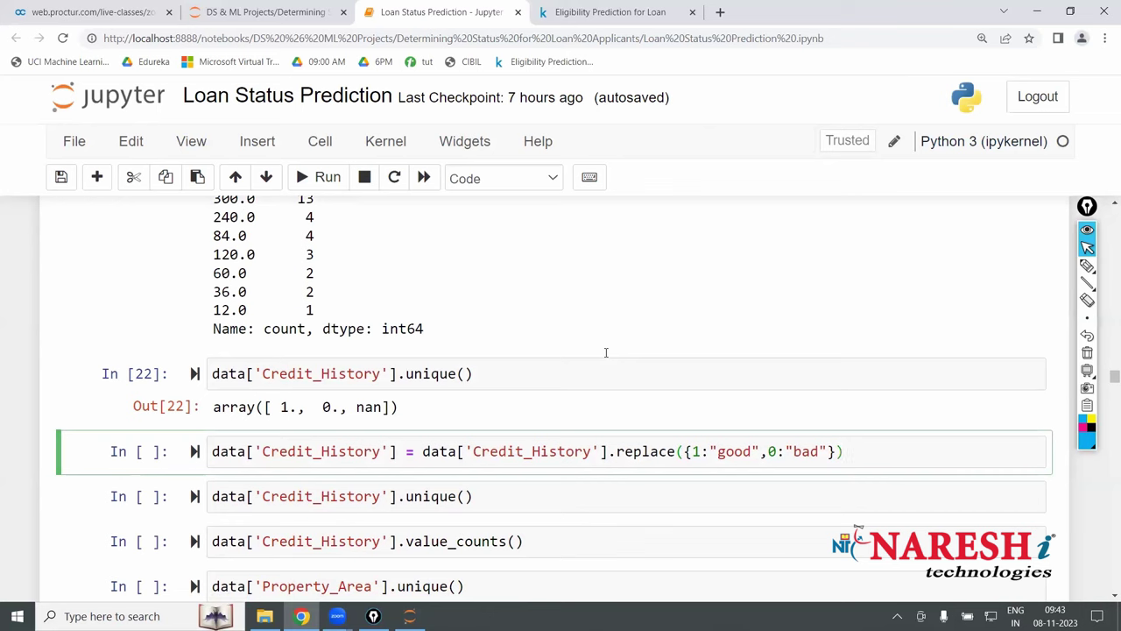
key("shift+Return")
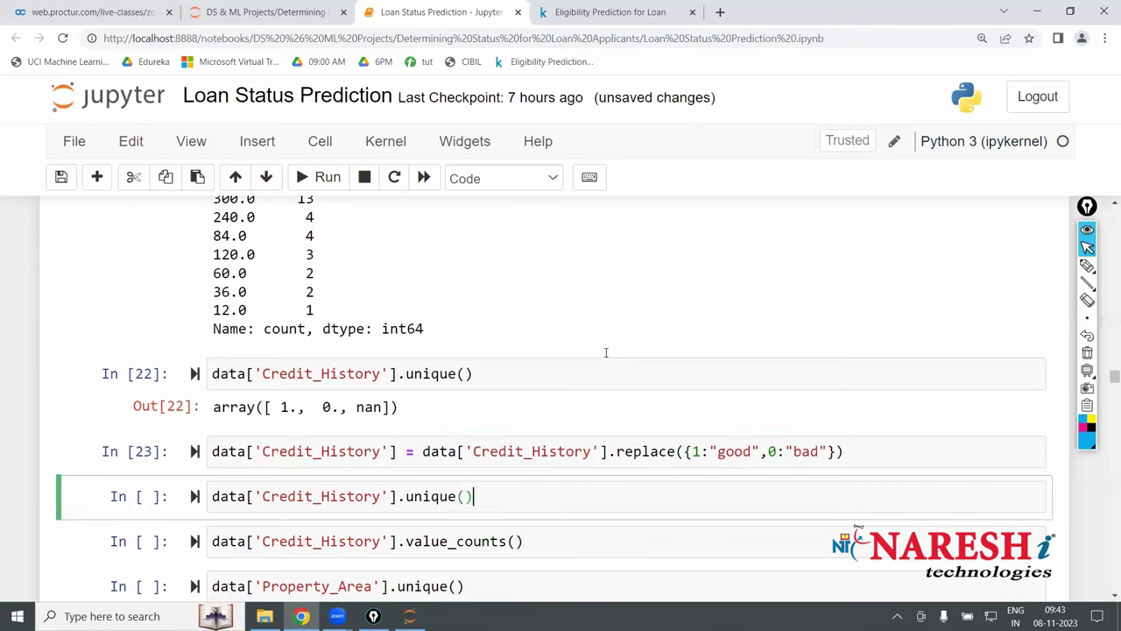
key("shift+Return")
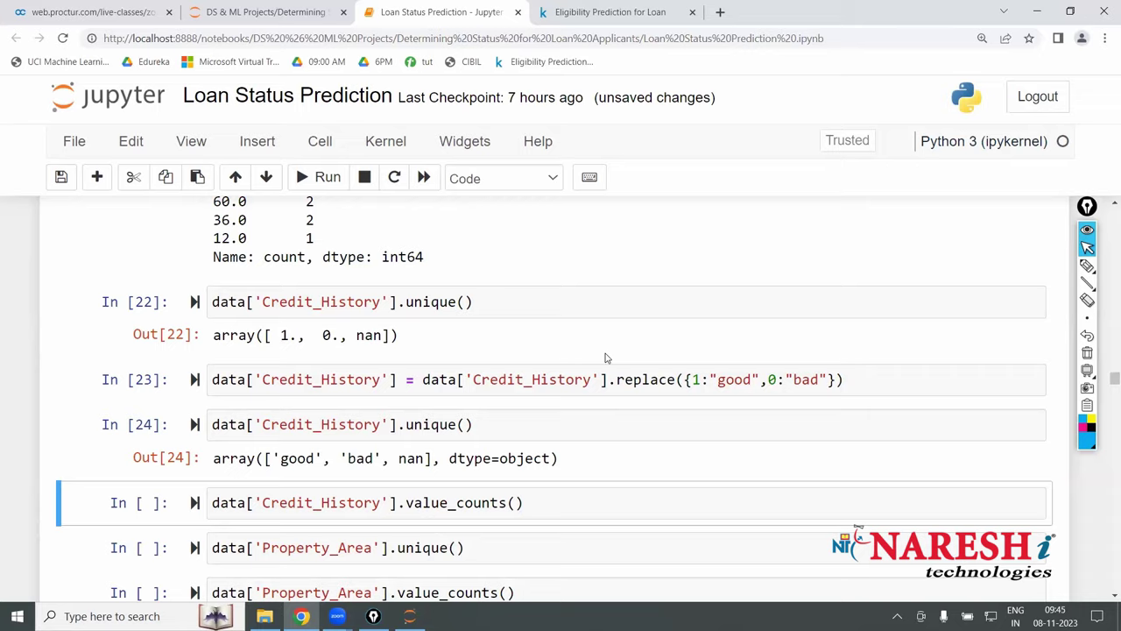
- Run the data['Credit_History'].value_counts() cell
scroll(605, 353, "down", 1)
left_click(605, 353)
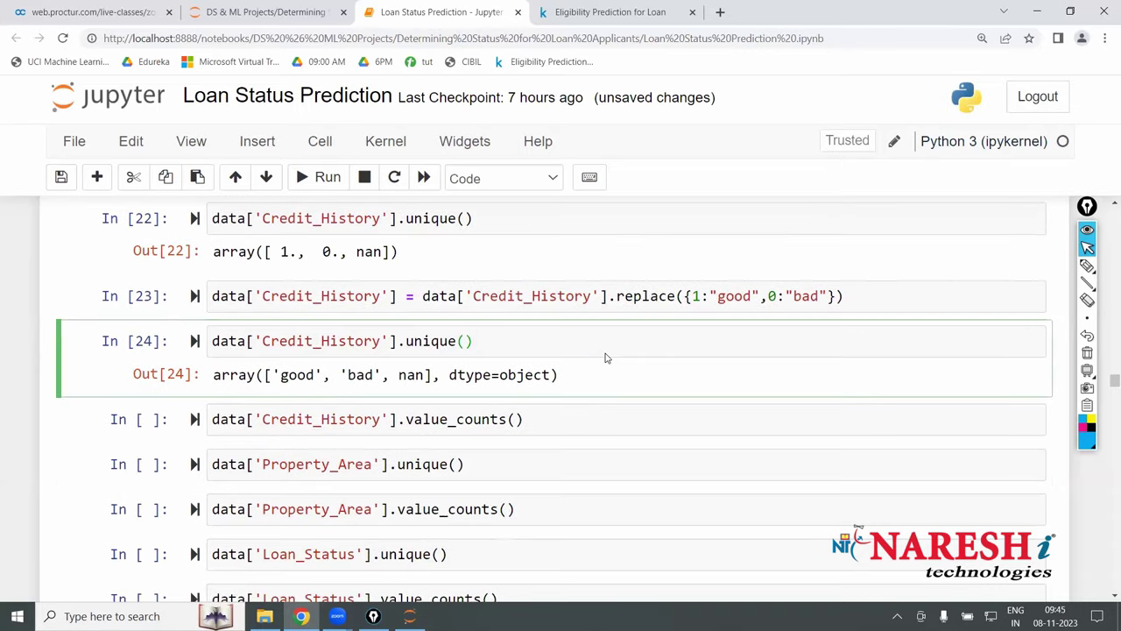
key("Escape")
key("Return")
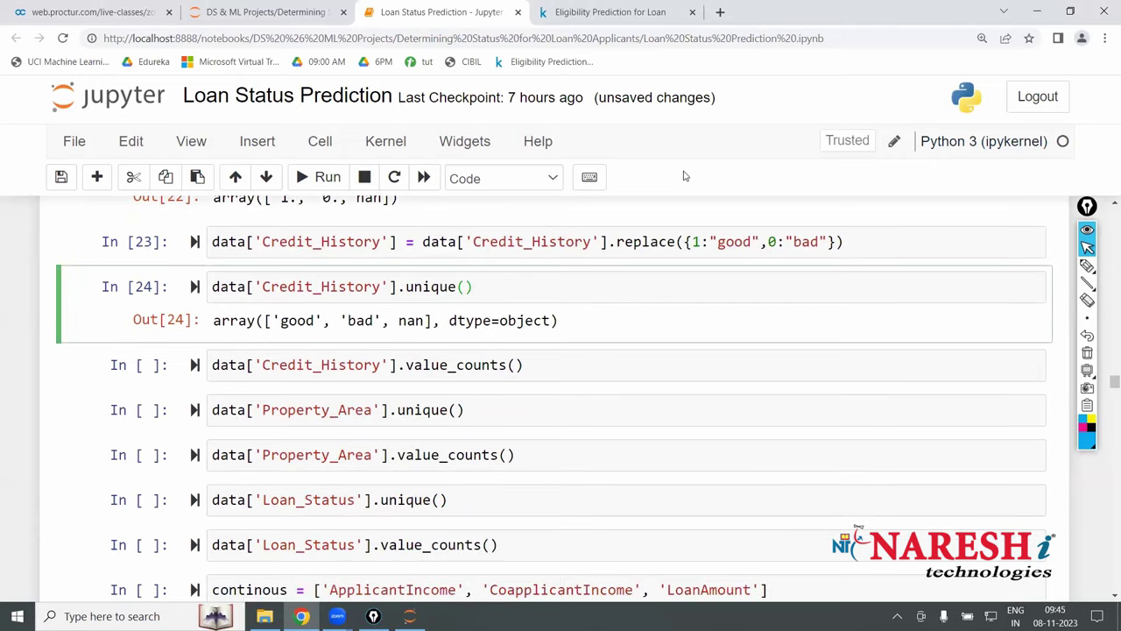
key("Down")
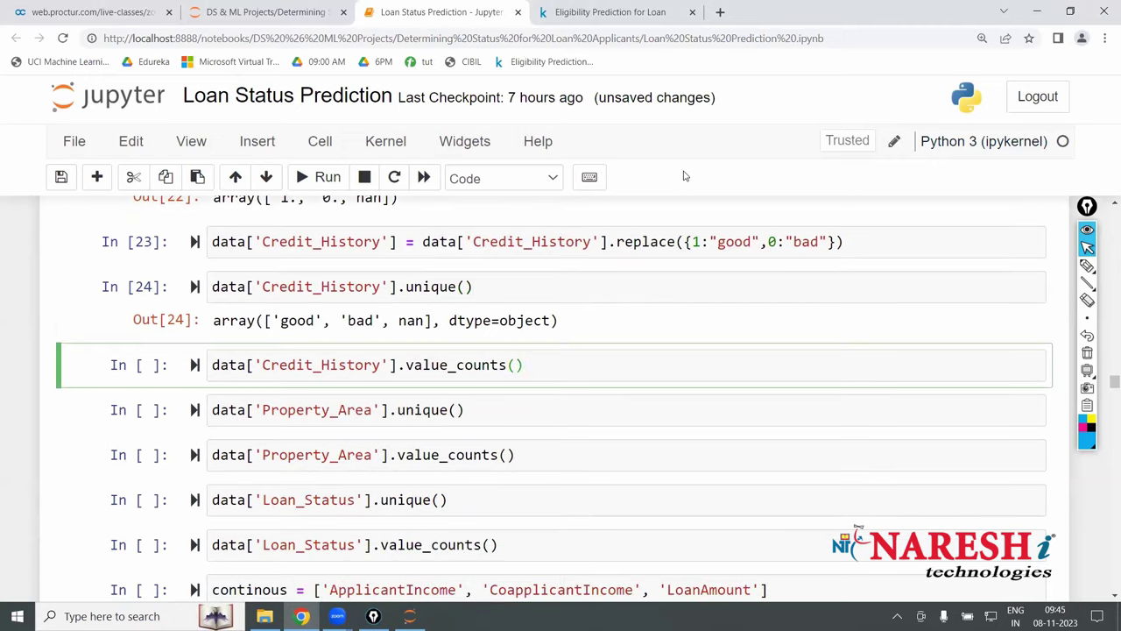
key("shift+Return")
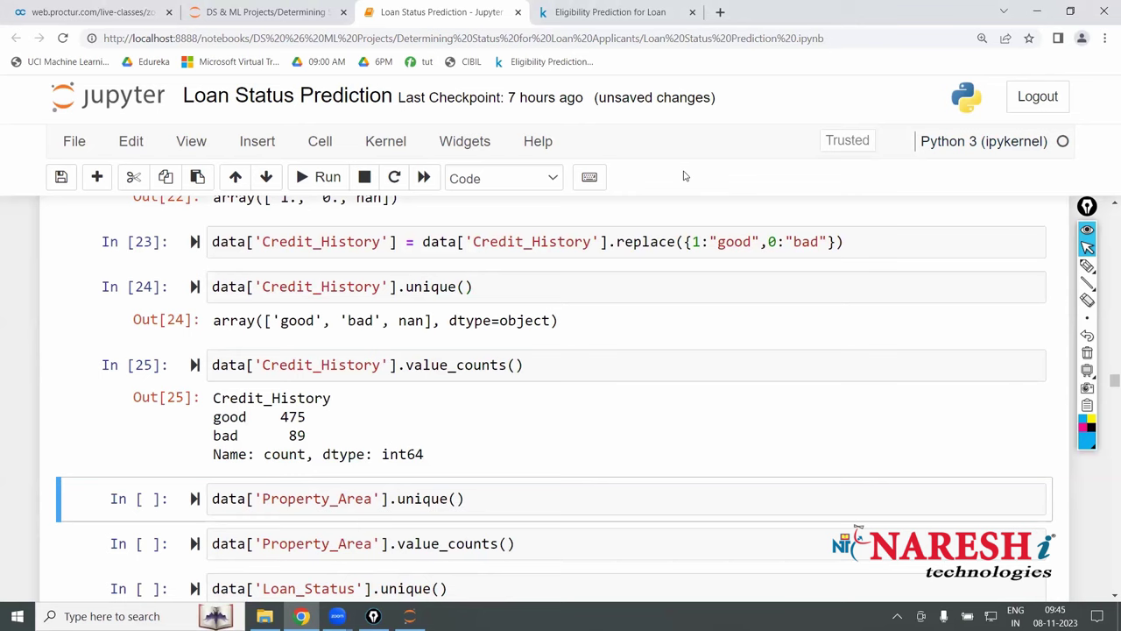
- Run the unique() and value_counts() cells for Property_Area
key("Return")
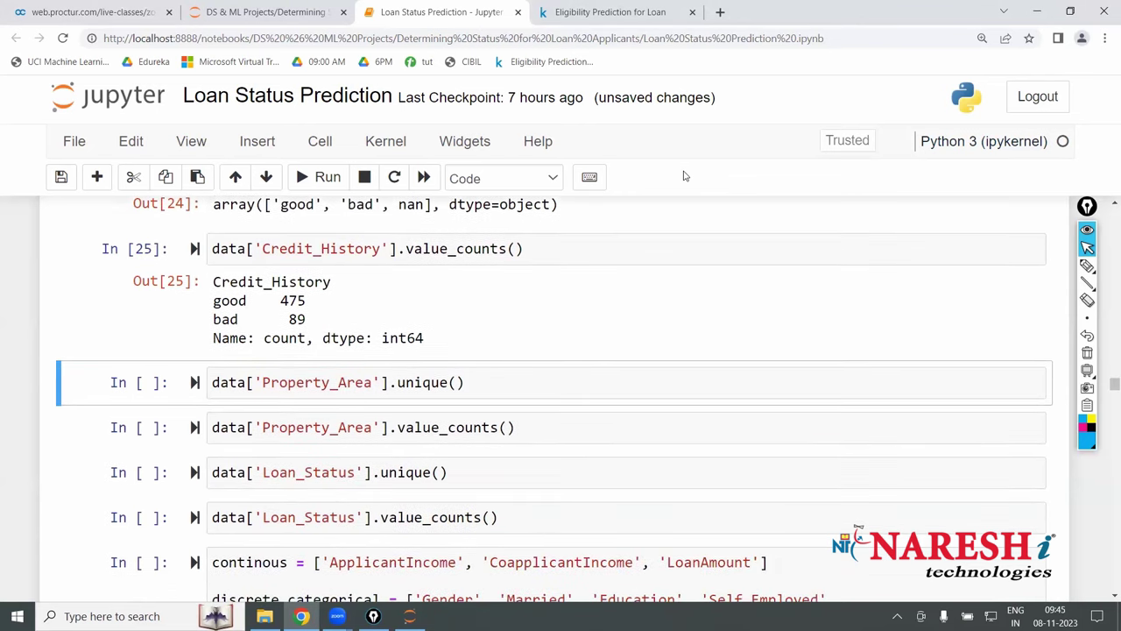
key("shift+Return")
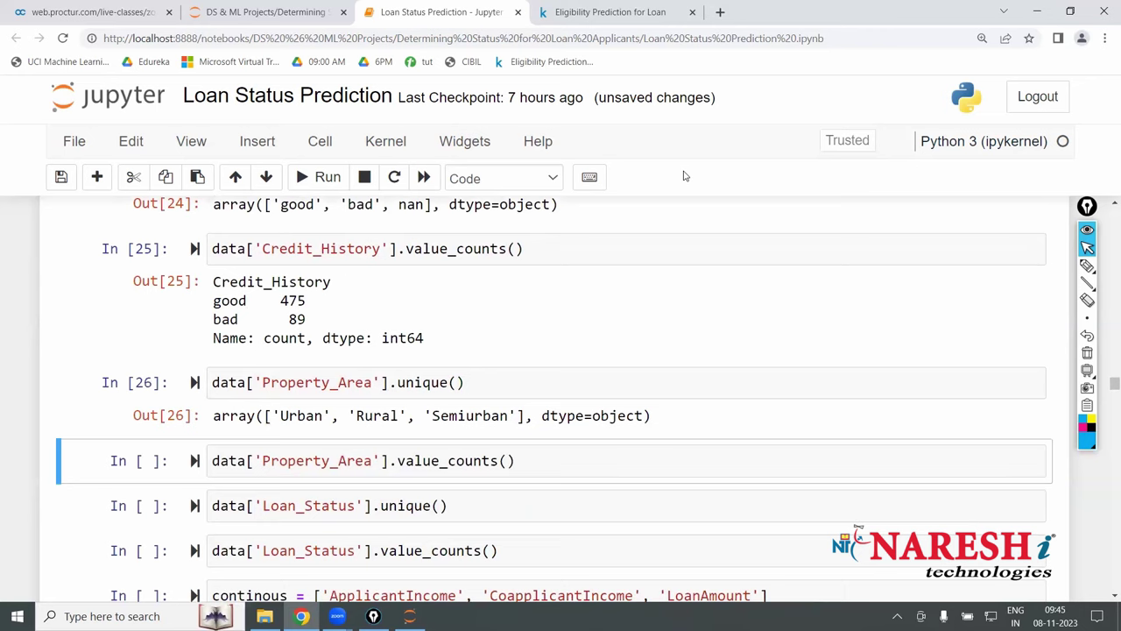
key("Return")
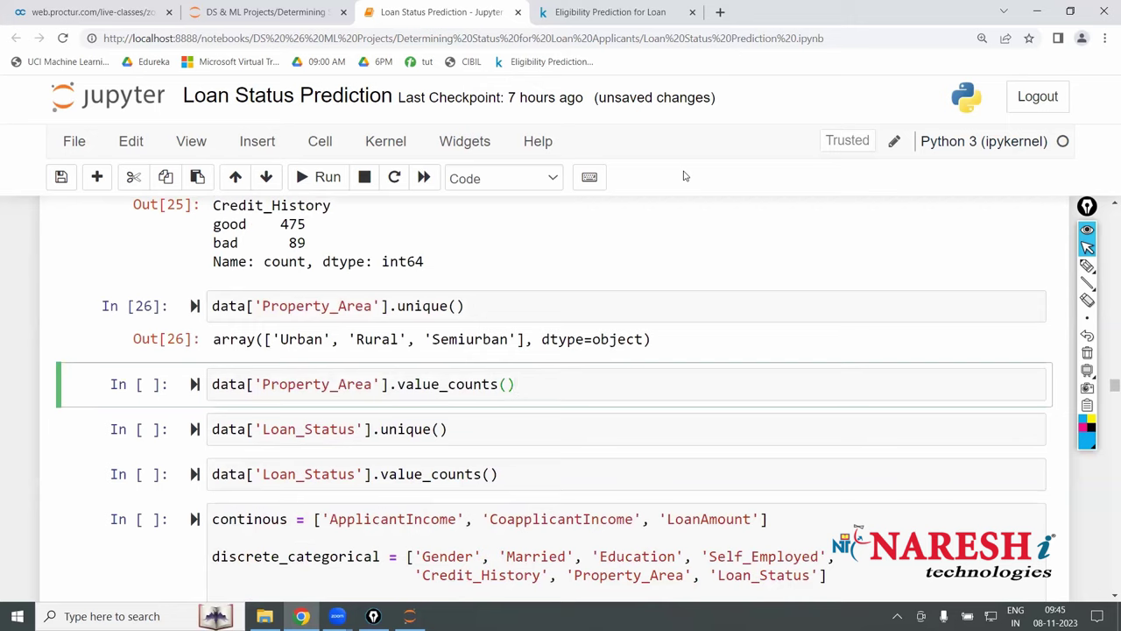
key("shift+Return")
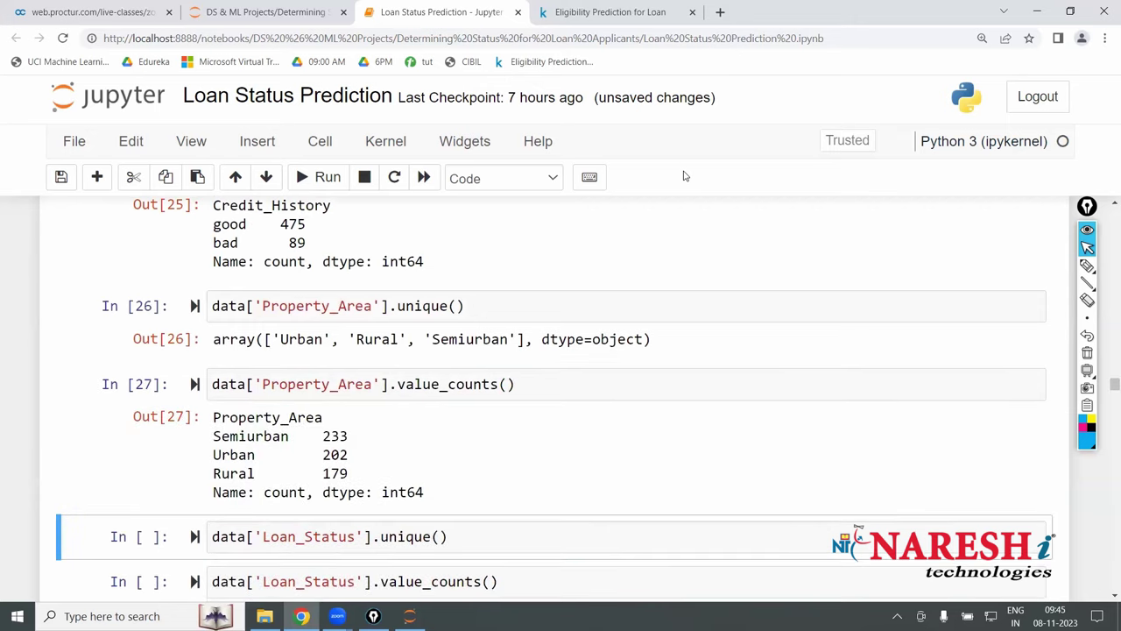
- Run the unique() and value_counts() cells for Loan_Status
key("Return")
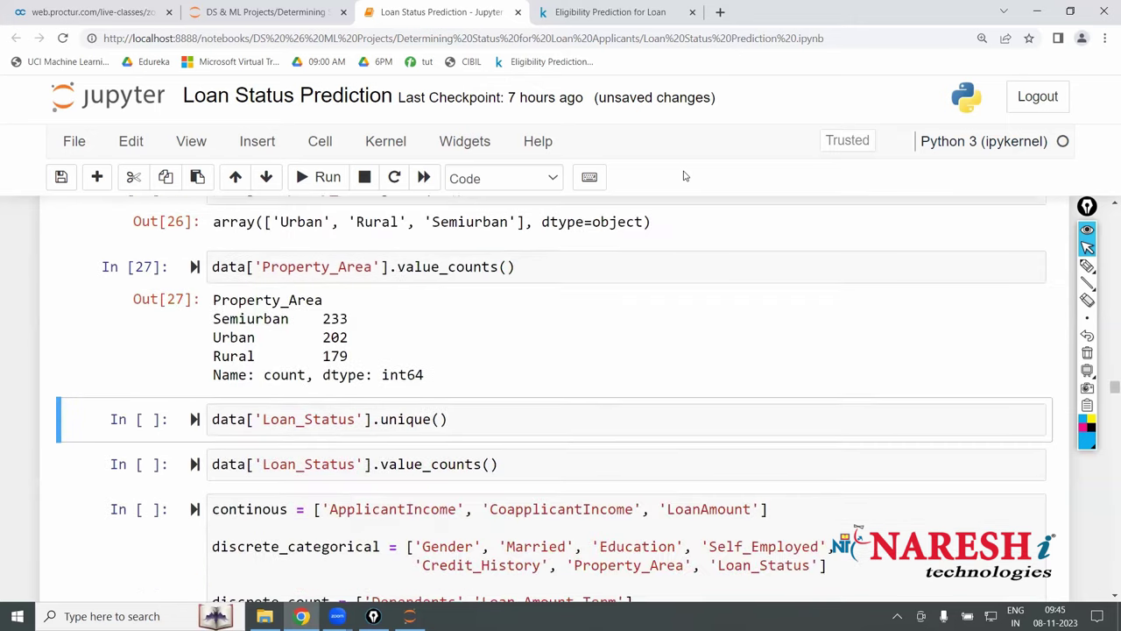
key("shift+Return")
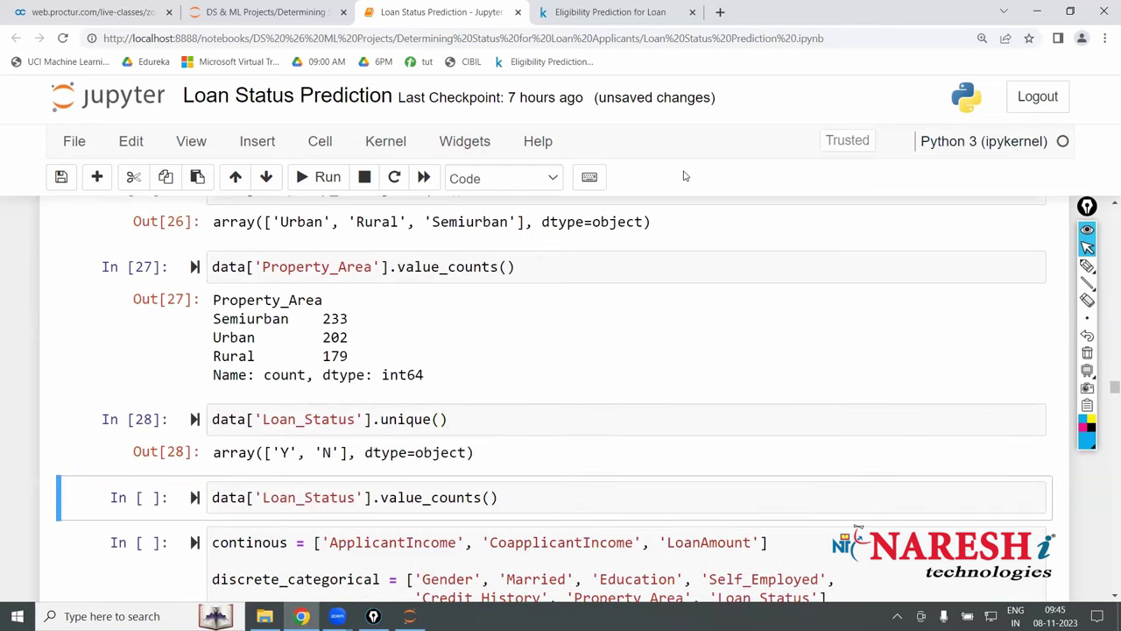
key("Return")
key("shift+Return")
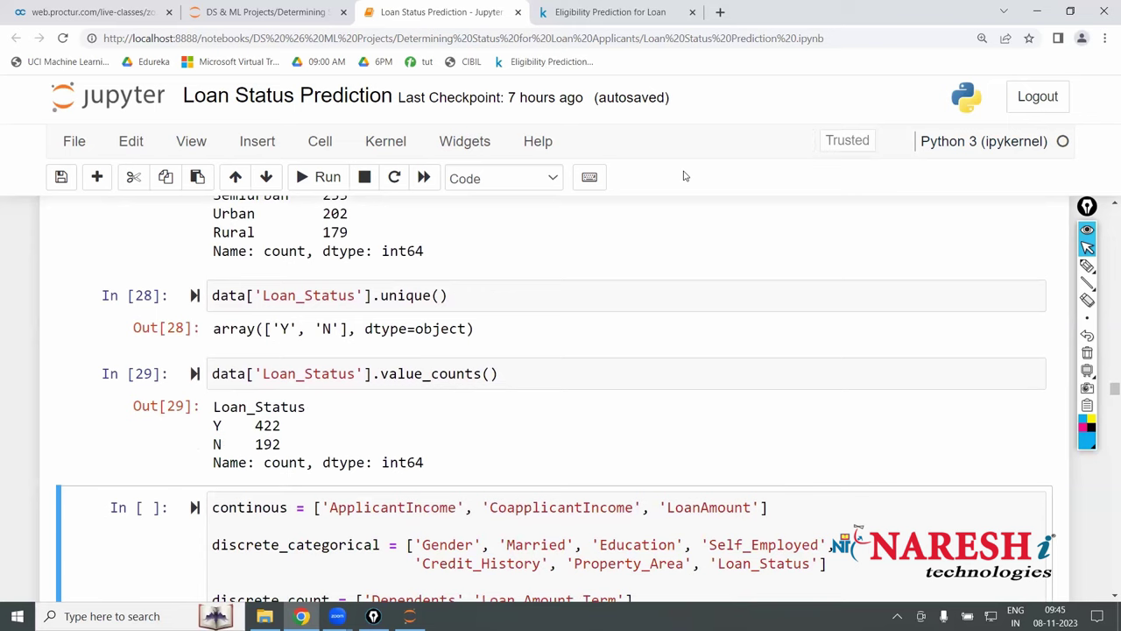
- Examine which columns are assigned to the continous, discrete_categorical and discrete_count lists, highlighting each list in the cell
key("Return")
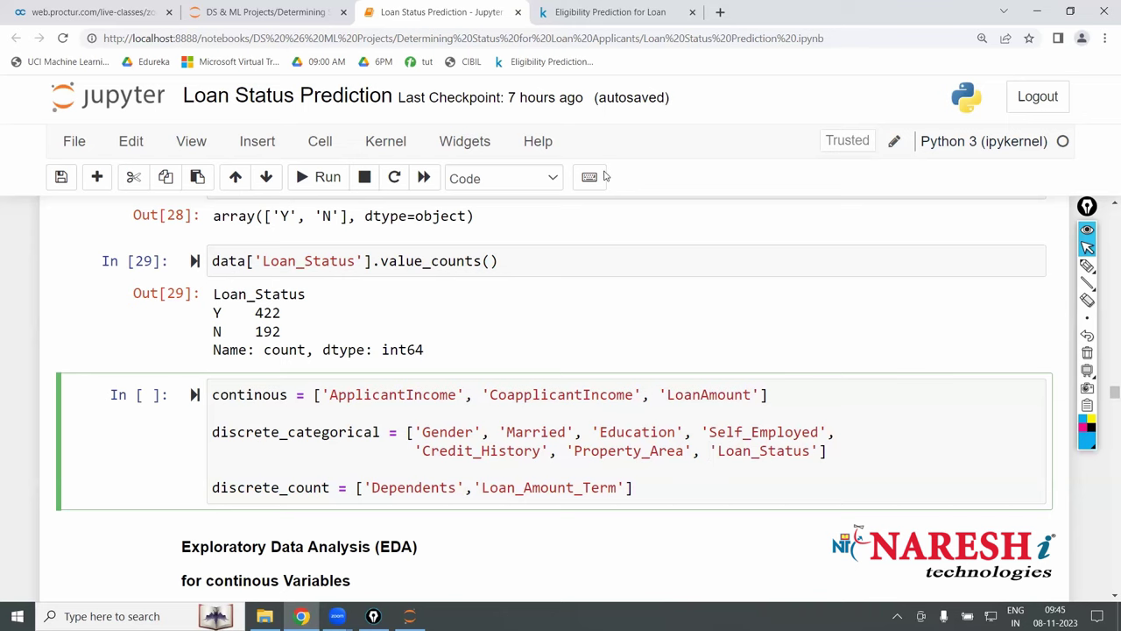
left_click(378, 396)
left_click(379, 394)
left_click_drag(835, 450, 192, 447)
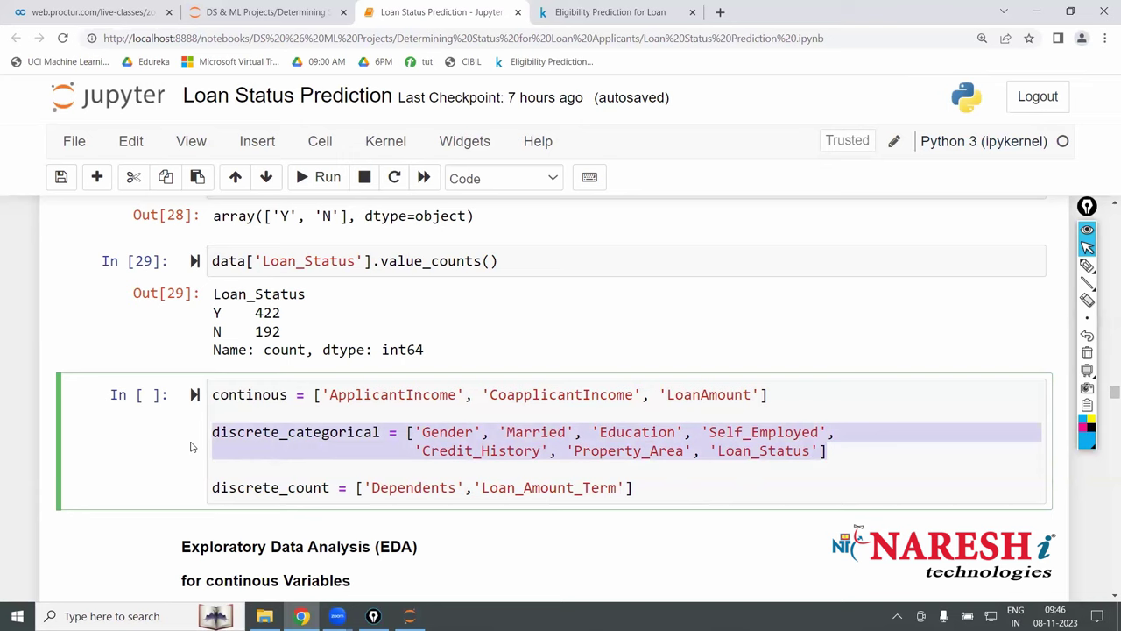
left_click_drag(637, 490, 186, 498)
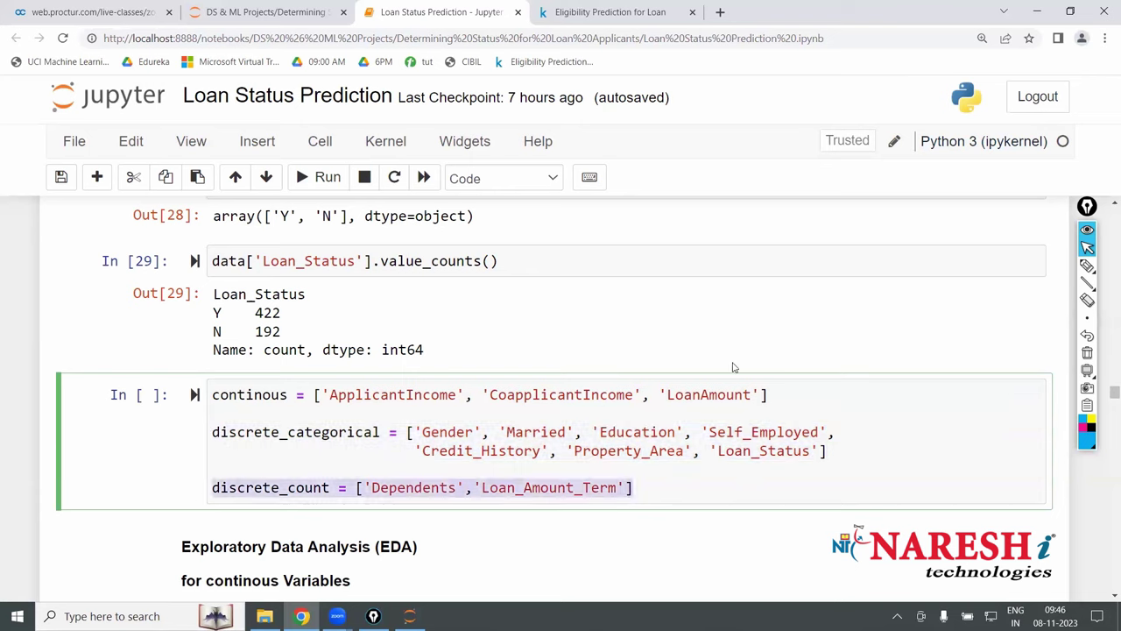
left_click_drag(771, 395, 222, 385)
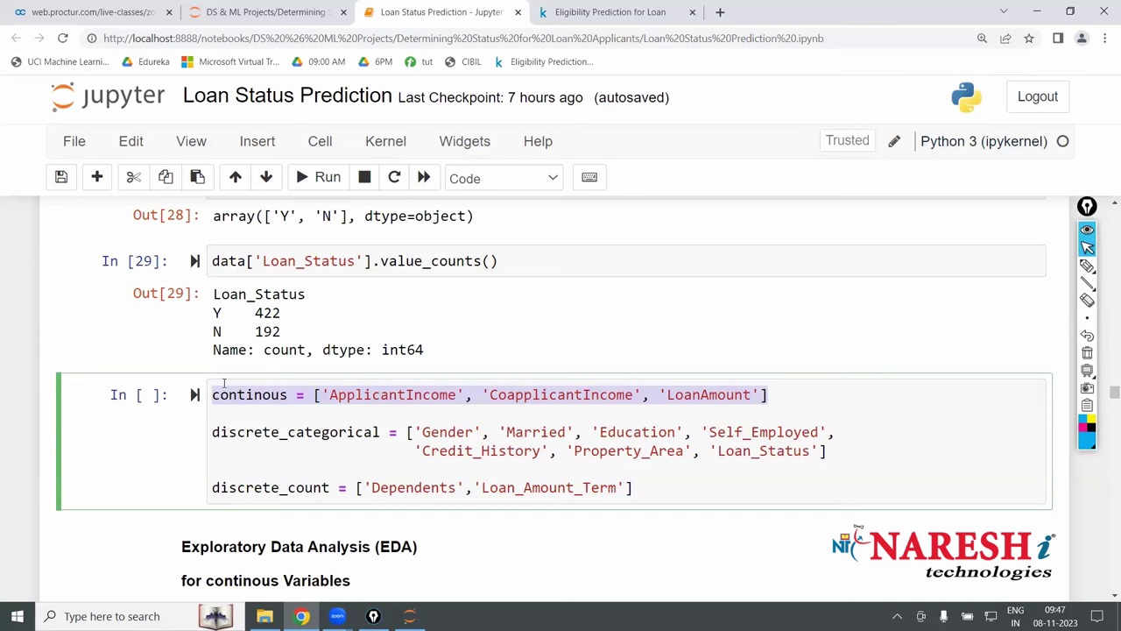
left_click(663, 501)
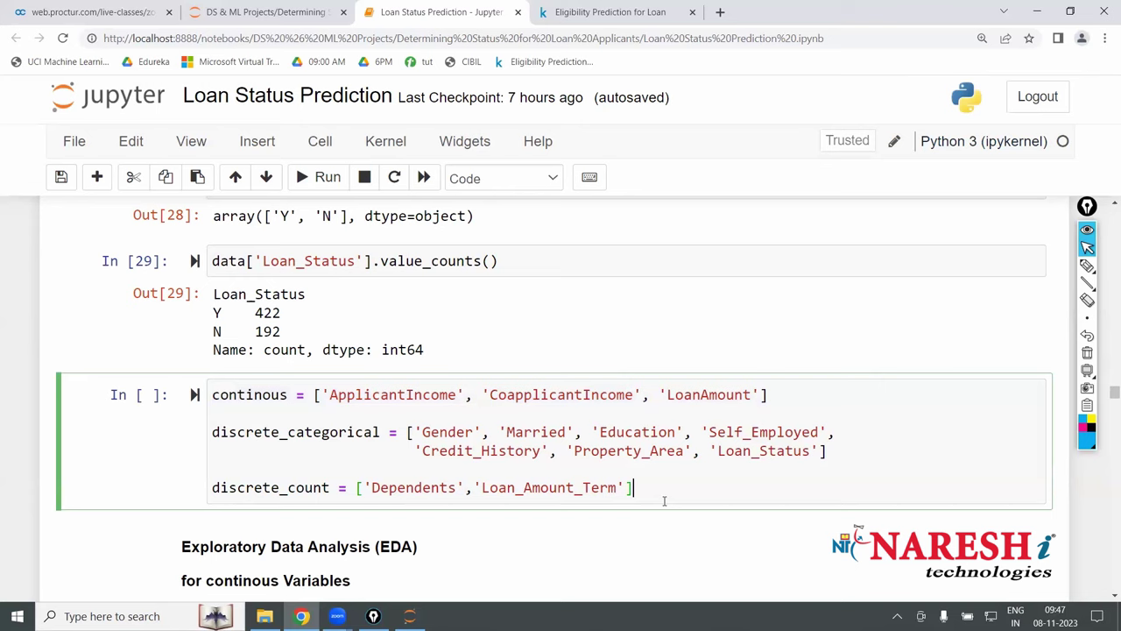
left_click(809, 387)
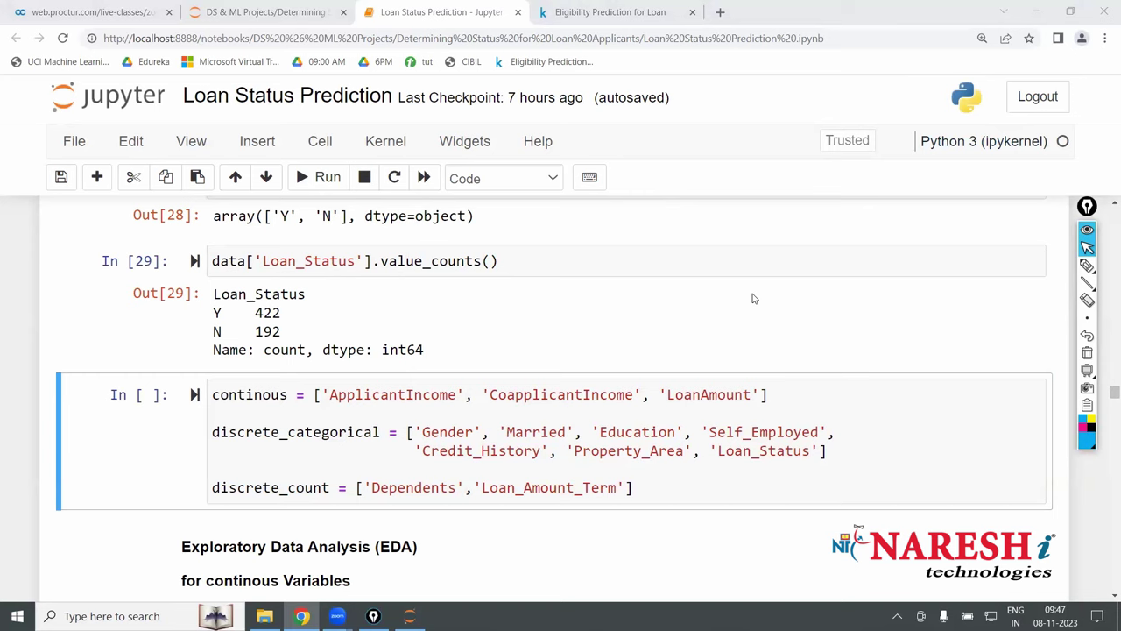
scroll(752, 298, "down", 2)
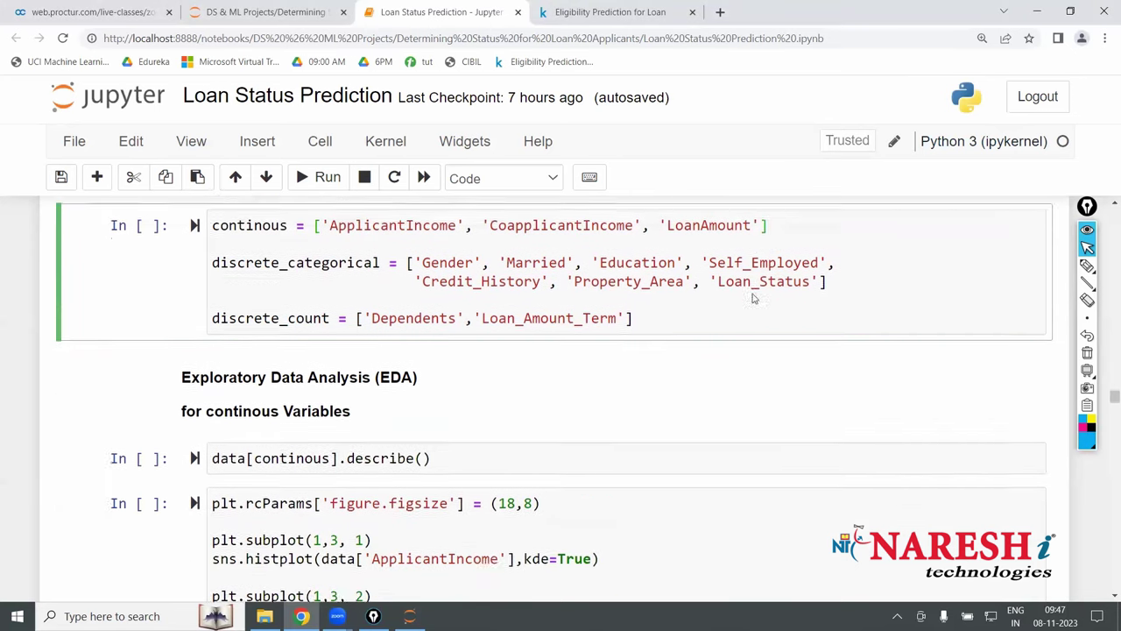
- Try to run the data[continous].describe() cell under the Exploratory Data Analysis heading
left_click(751, 299)
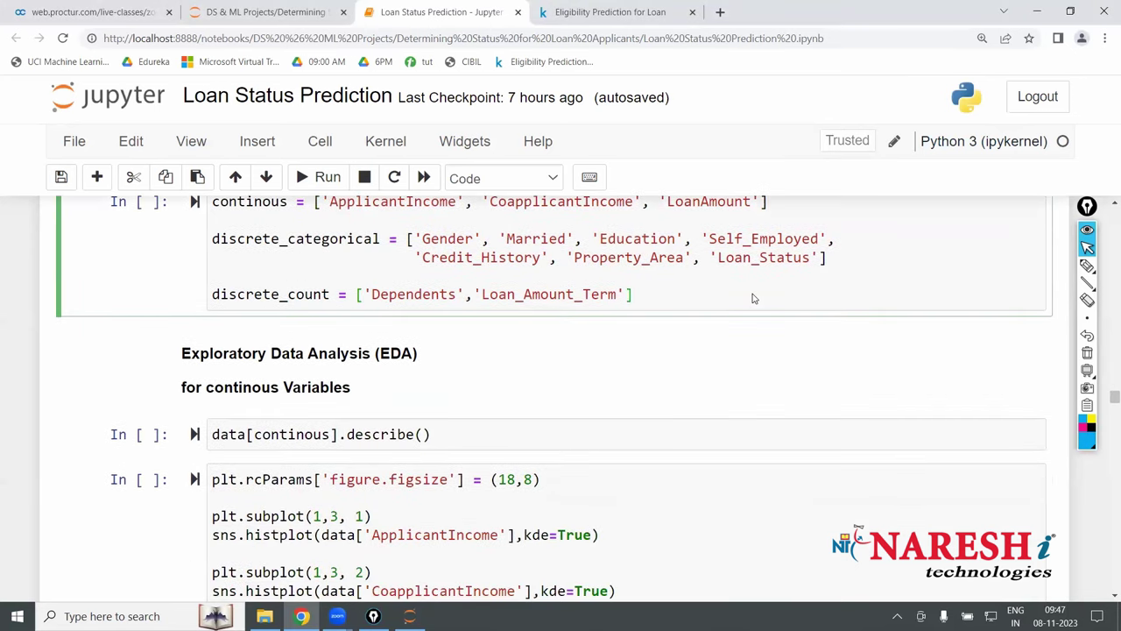
scroll(752, 298, "down", 1)
key("Down")
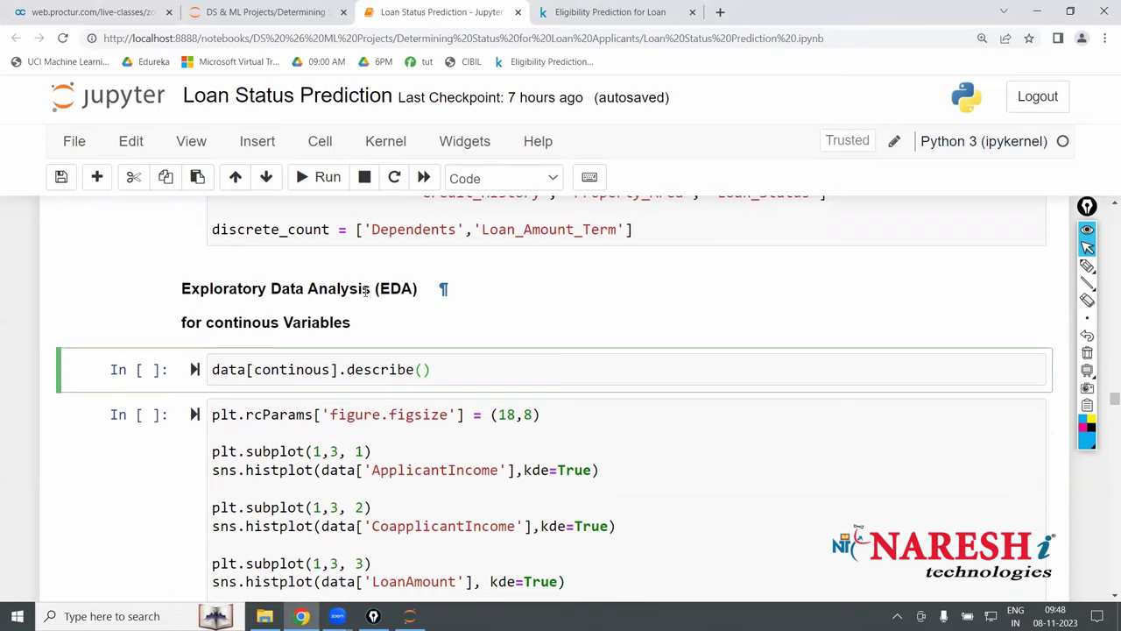
scroll(366, 292, "up", 3)
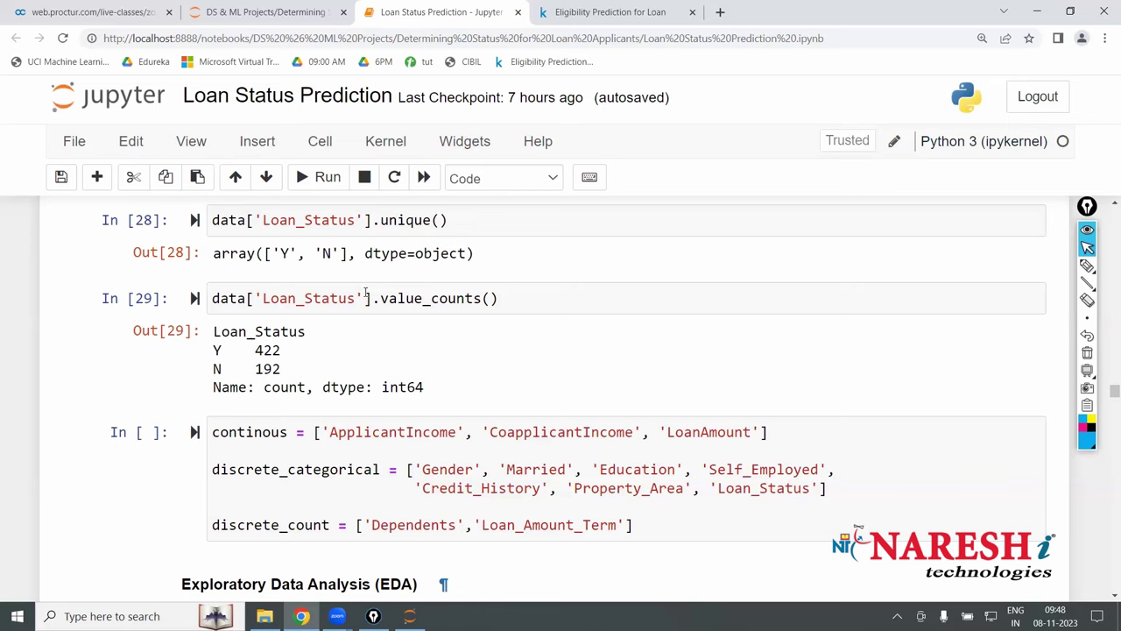
scroll(366, 294, "down", 4)
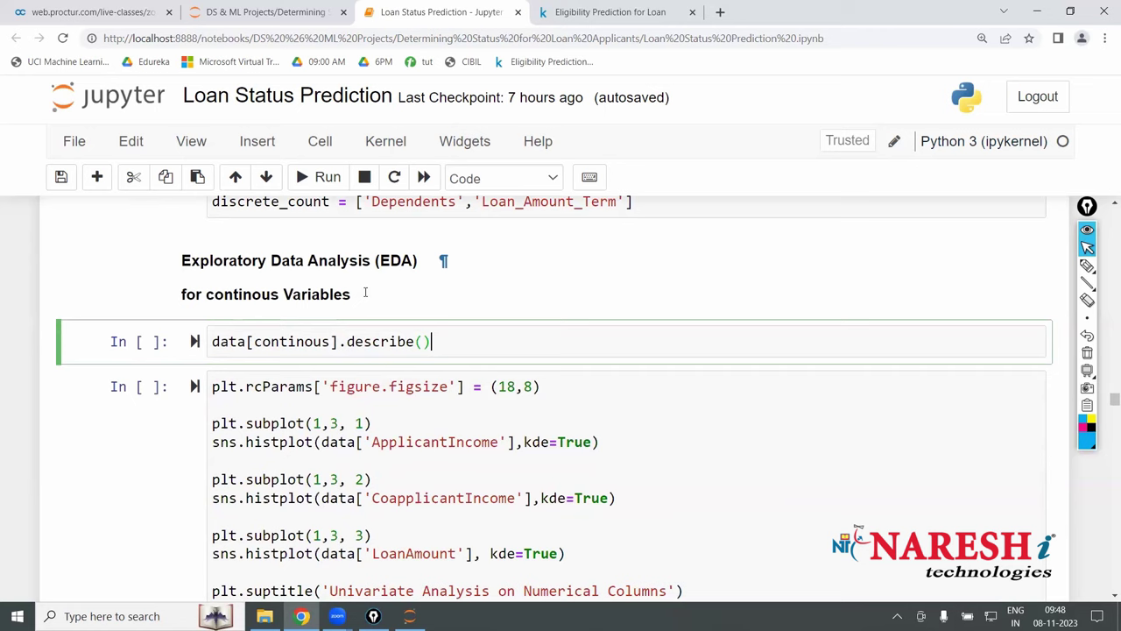
key("shift+Return")
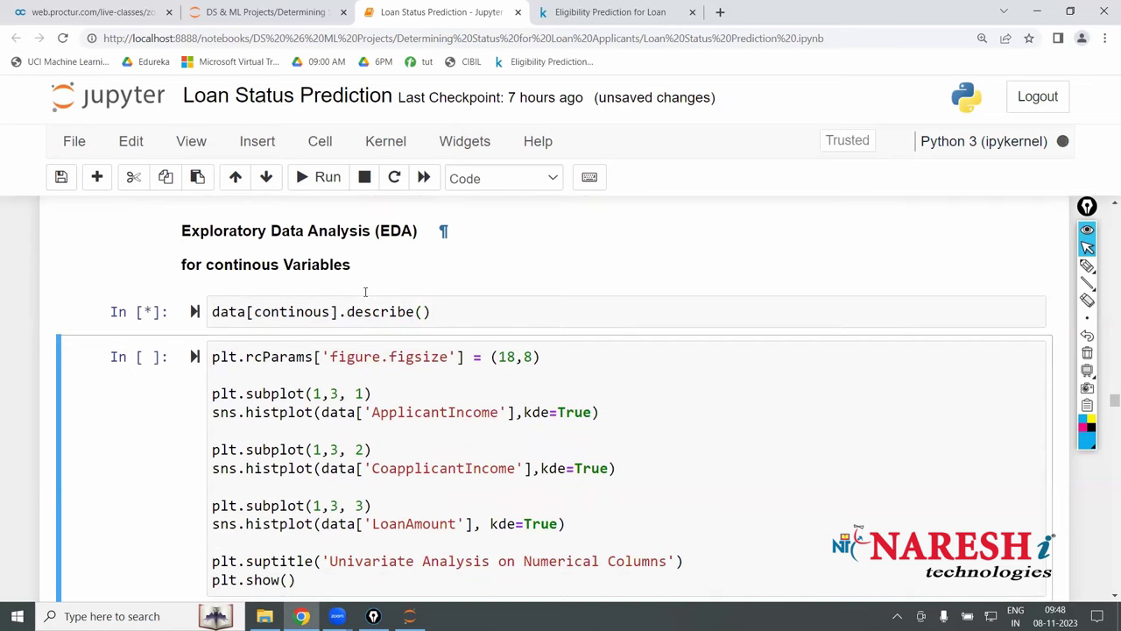
- Run the cell that defines the continous, discrete_categorical and discrete_count lists
key("Up")
key("Up")
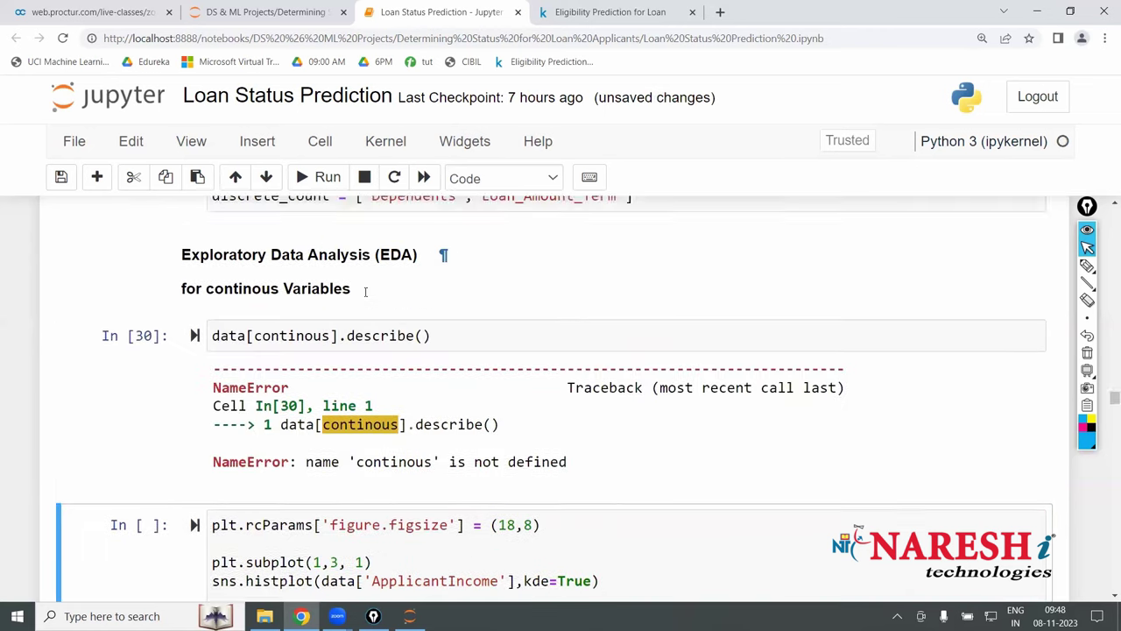
key("Return")
key("shift+Return")
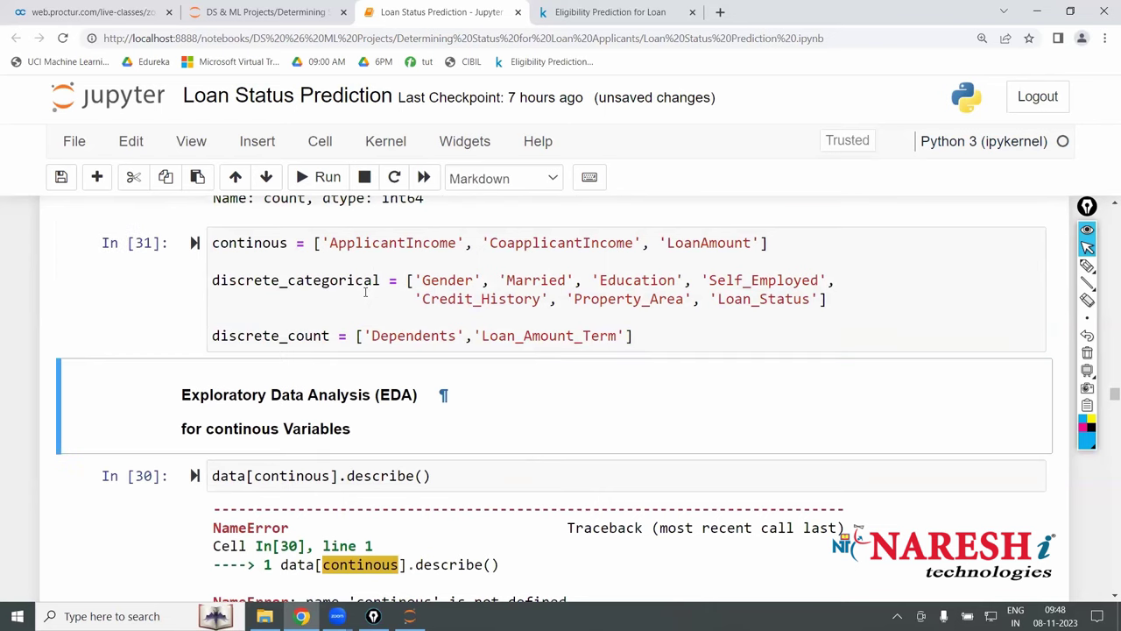
- Run the data[continous].describe() cell again to get summary statistics for the continuous variables
key("Down")
key("Return")
key("shift+Return")
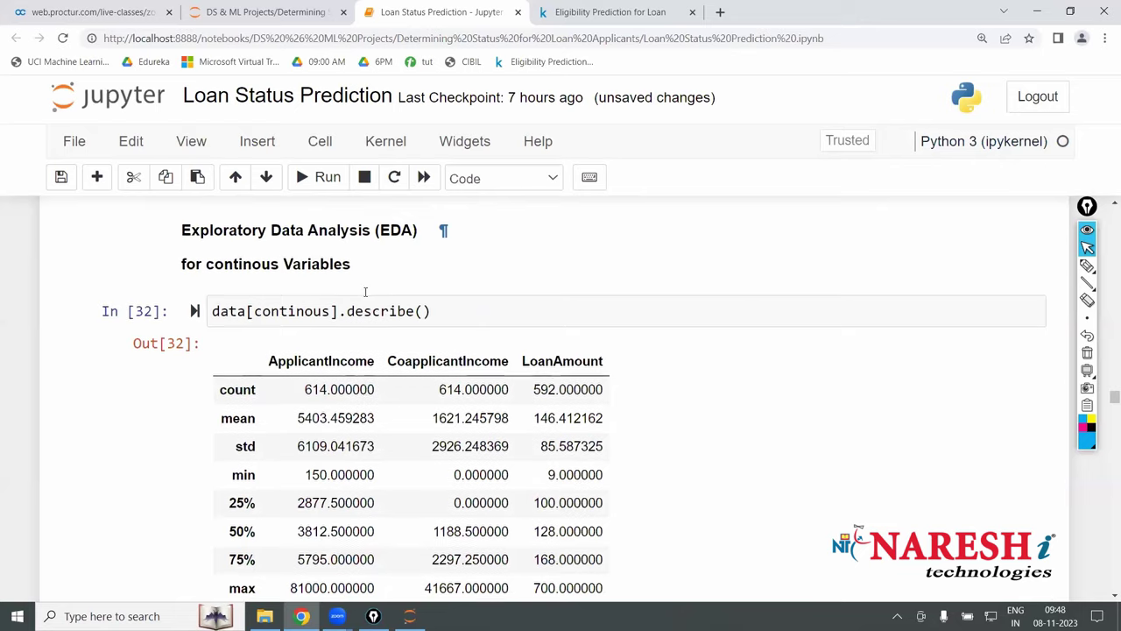
scroll(365, 291, "down", 1)
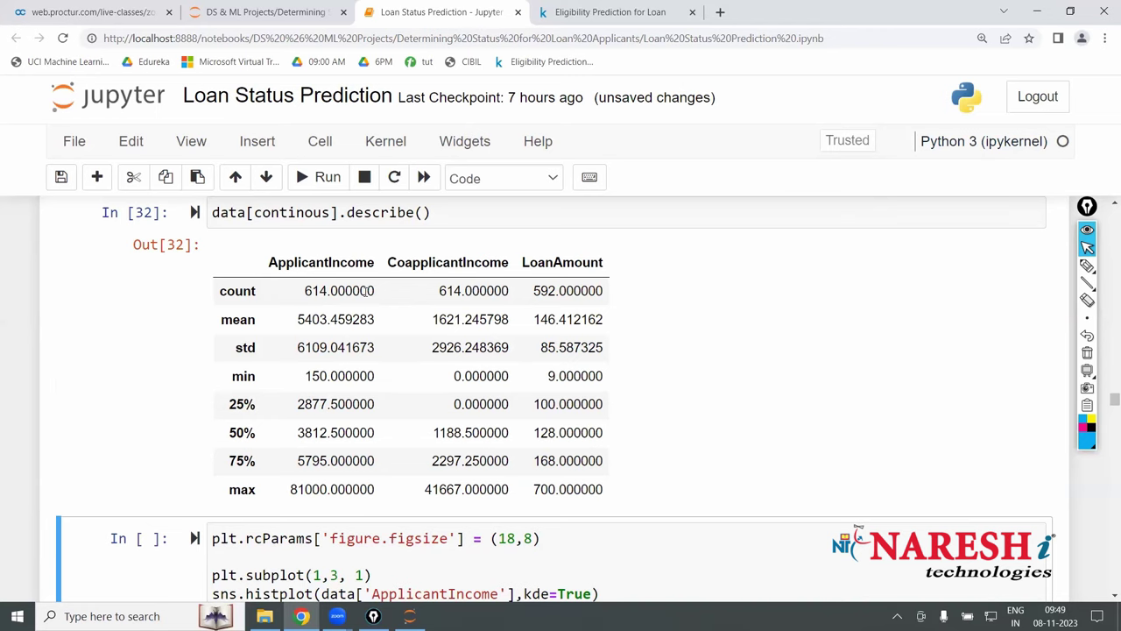
- Run the cell plotting ApplicantIncome, CoapplicantIncome and LoanAmount histograms with KDE, and view the three plots
scroll(366, 291, "down", 3)
key("Return")
key("shift+Return")
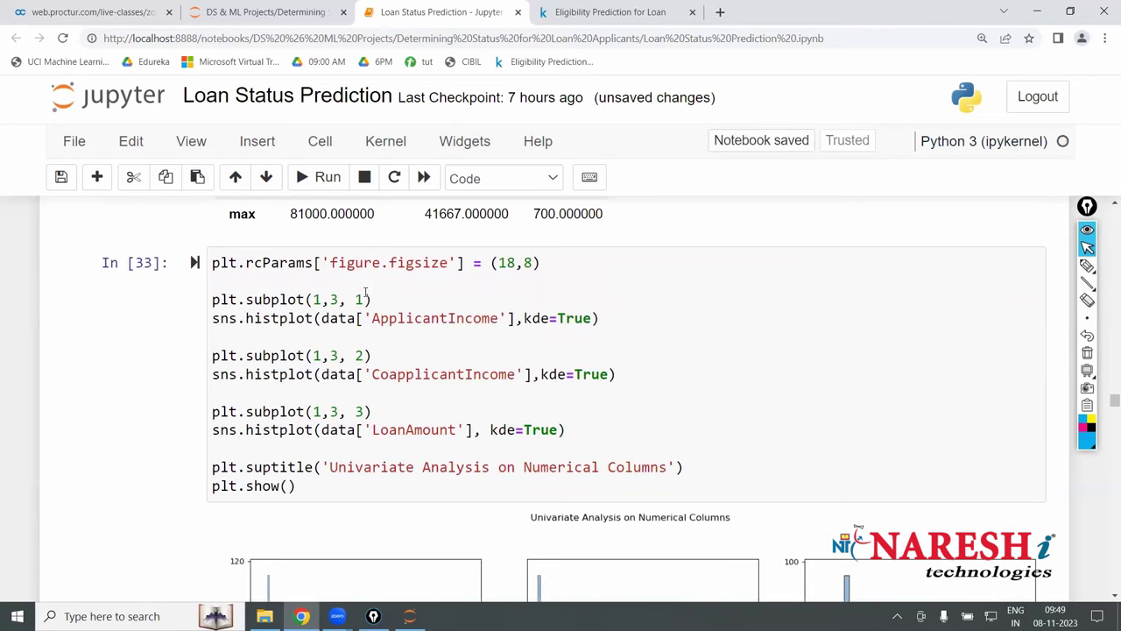
scroll(365, 294, "down", 4)
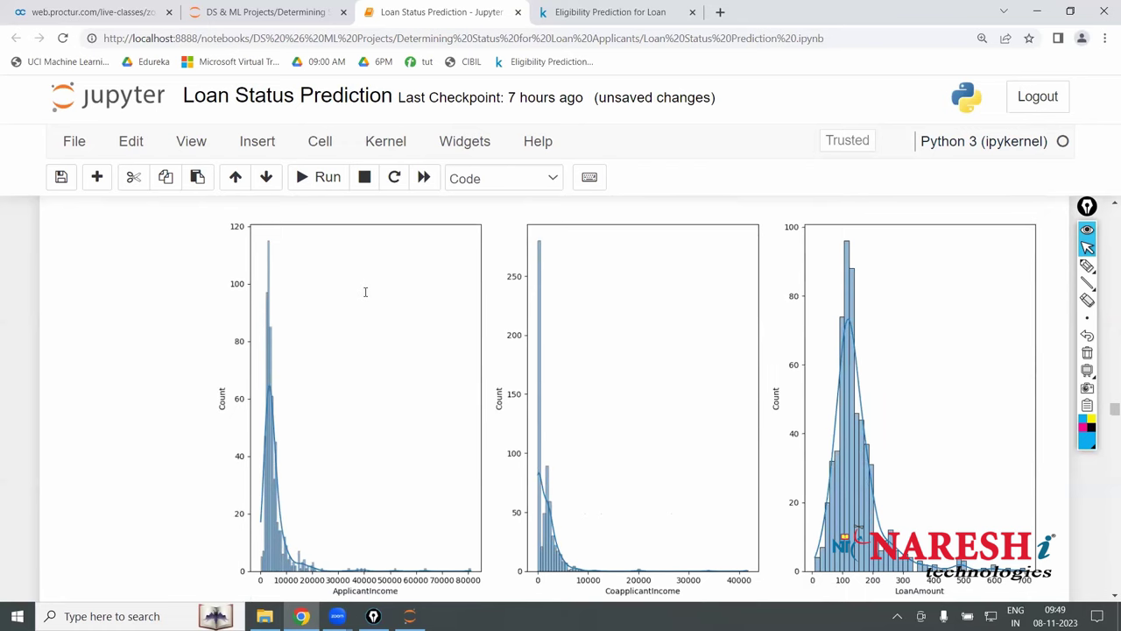
scroll(366, 292, "down", 1)
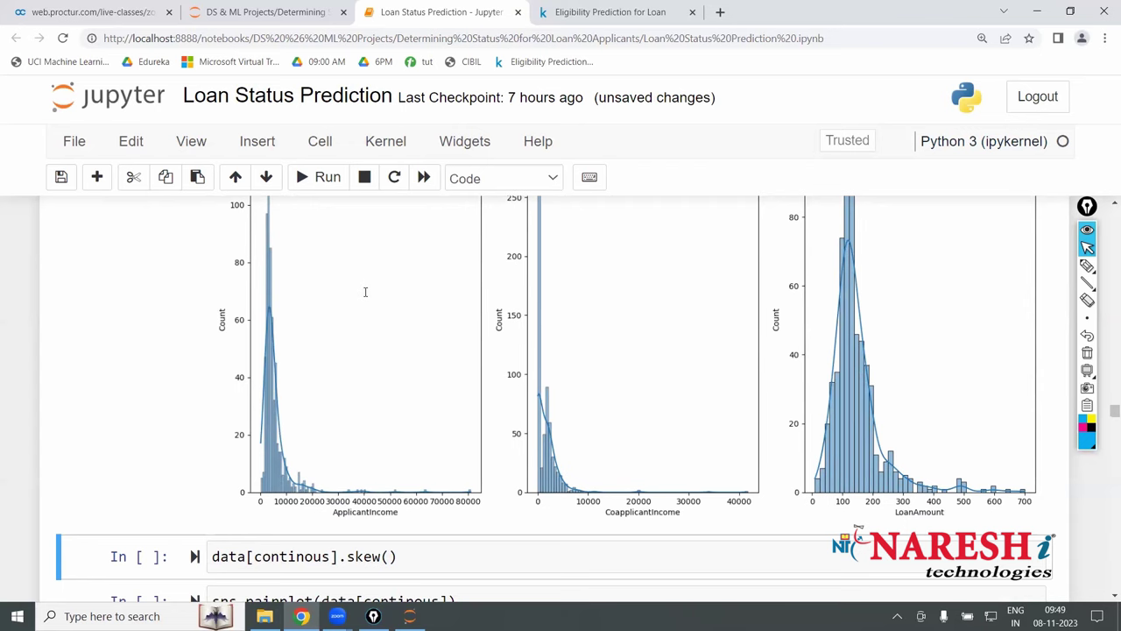
- Run the data[continous].skew() cell to compute the skewness of the continuous variables
scroll(365, 292, "down", 2)
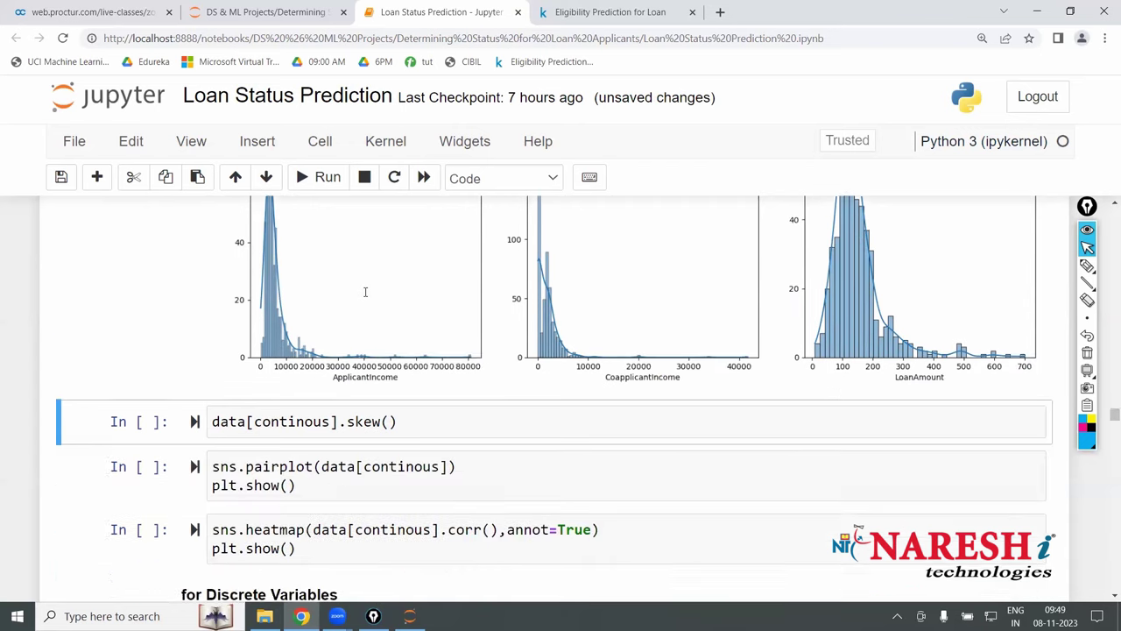
key("Return")
scroll(365, 292, "up", 1)
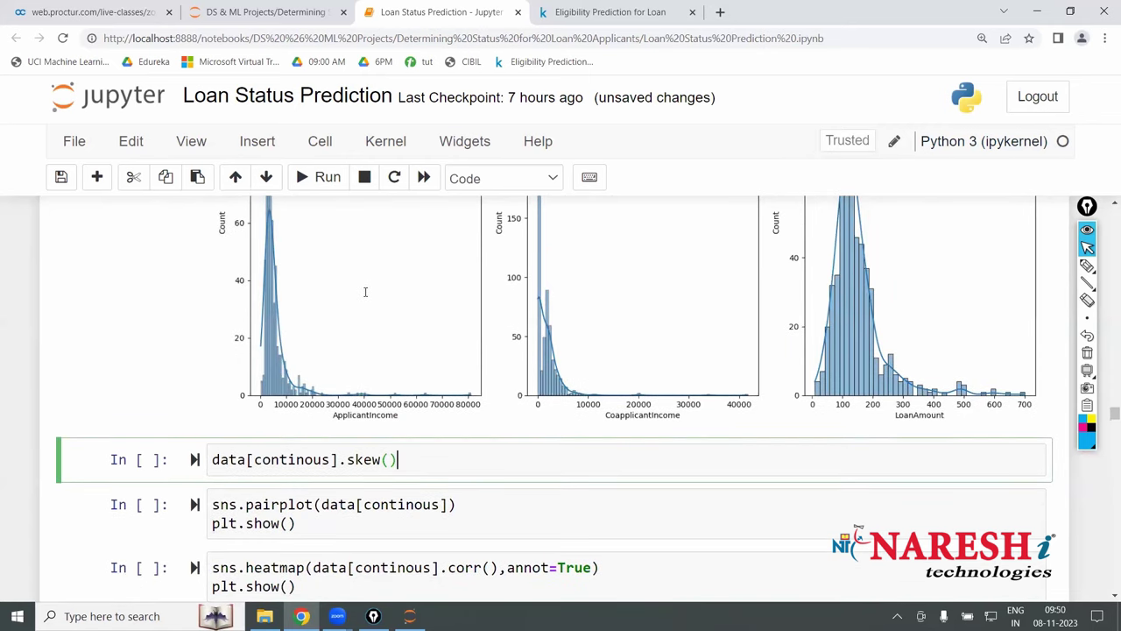
key("shift+Return")
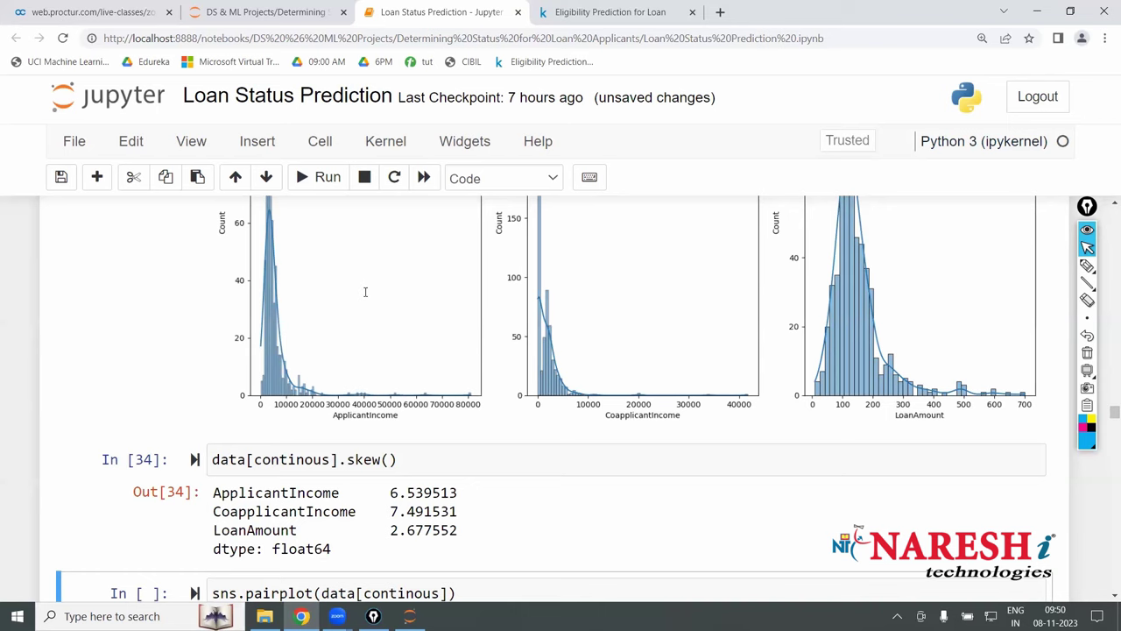
- Run the sns.pairplot(data[continous]) cell to plot the continuous variables against each other
scroll(365, 292, "down", 2)
key("Return")
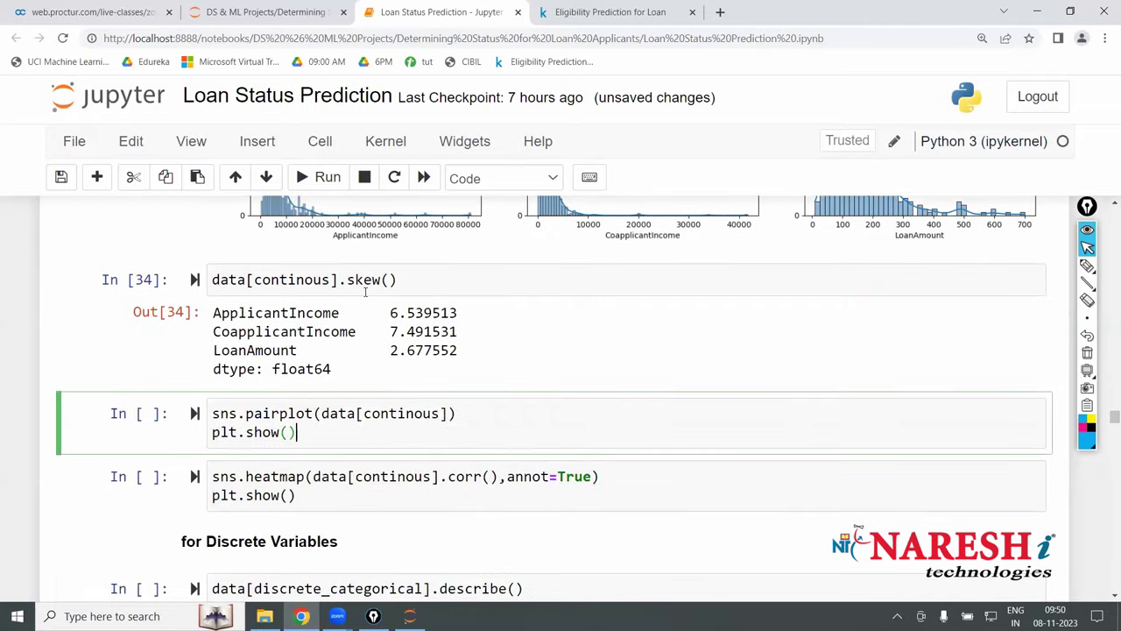
key("shift+Return")
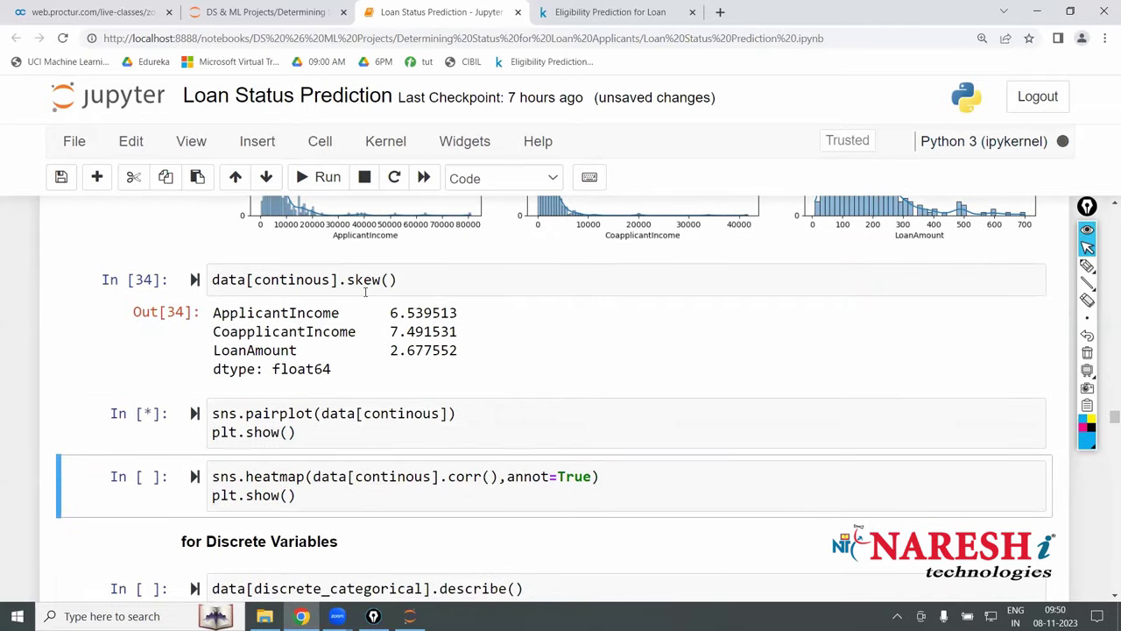
scroll(365, 291, "down", 2)
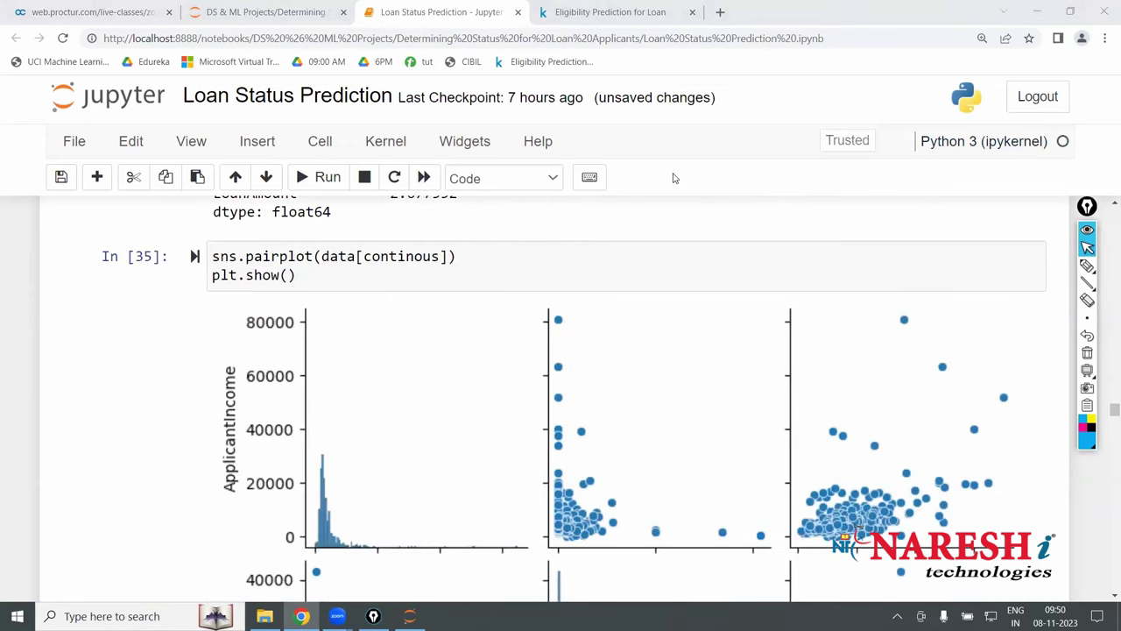
- Review the subplot and histplot lines in the numerical histogram cell, and examine the pairplot of the continuous variables
scroll(674, 178, "up", 2)
scroll(675, 178, "up", 5)
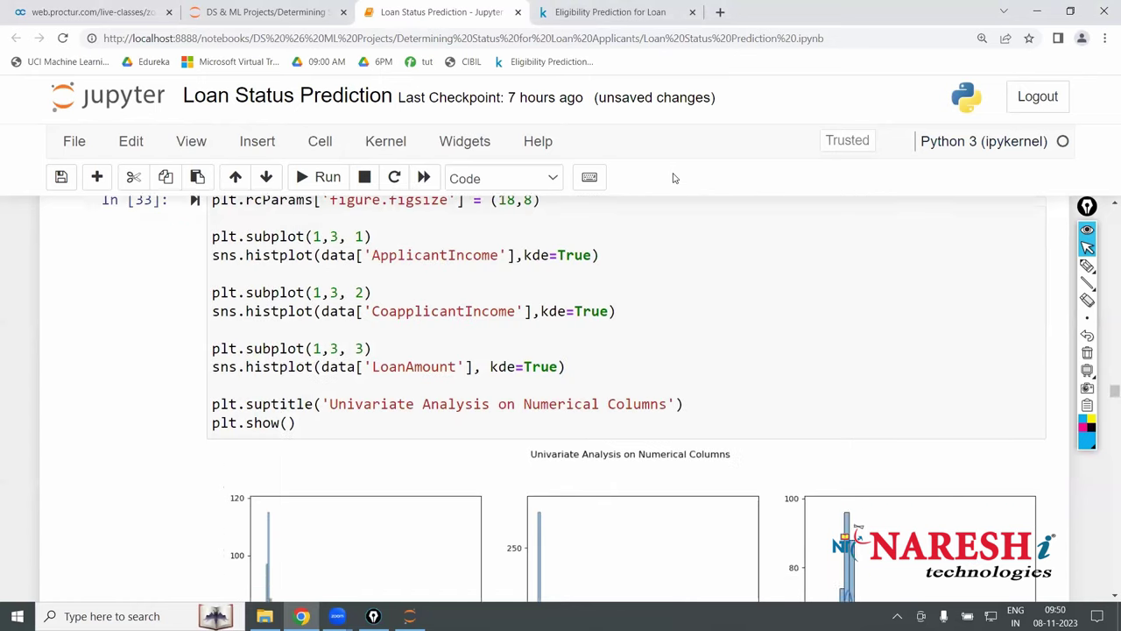
left_click(374, 259)
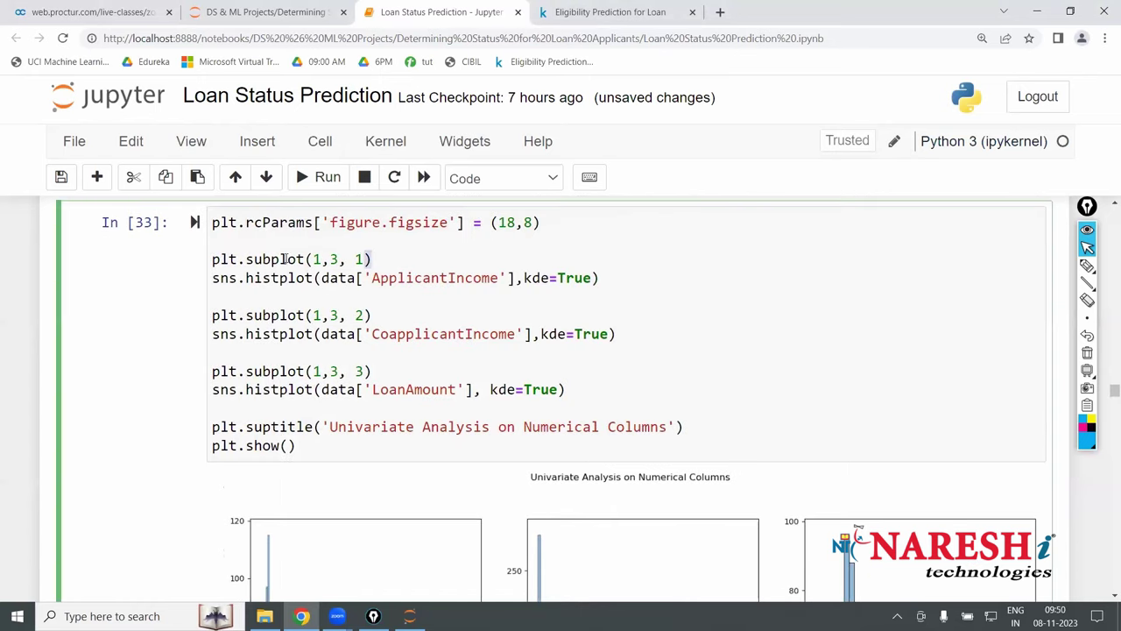
key("shift+Home")
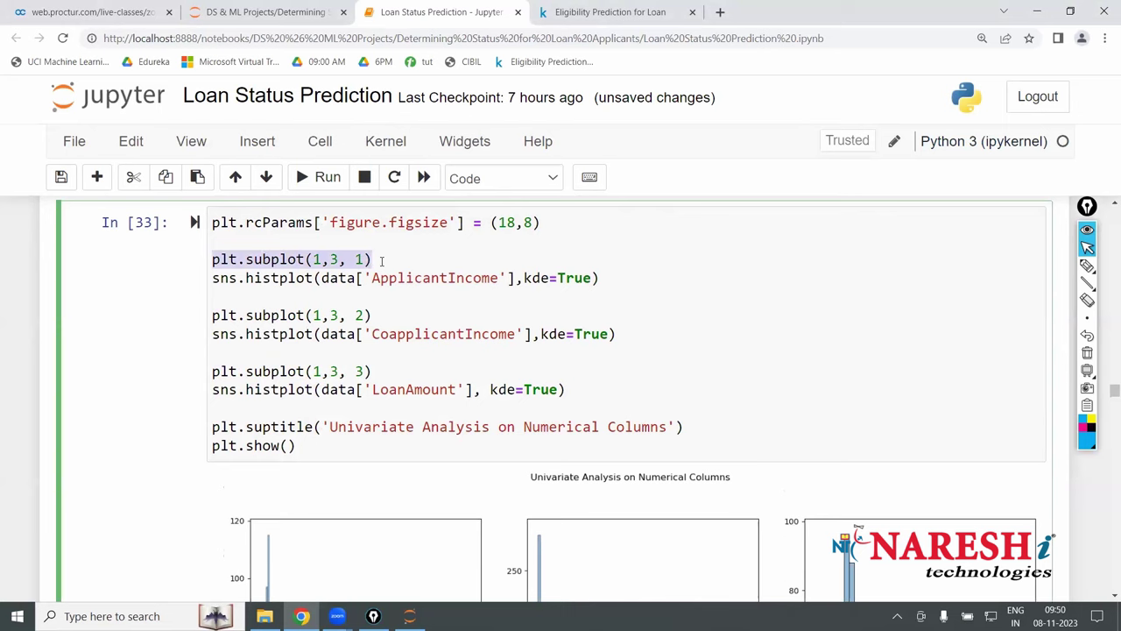
left_click(337, 260)
double_click(358, 259)
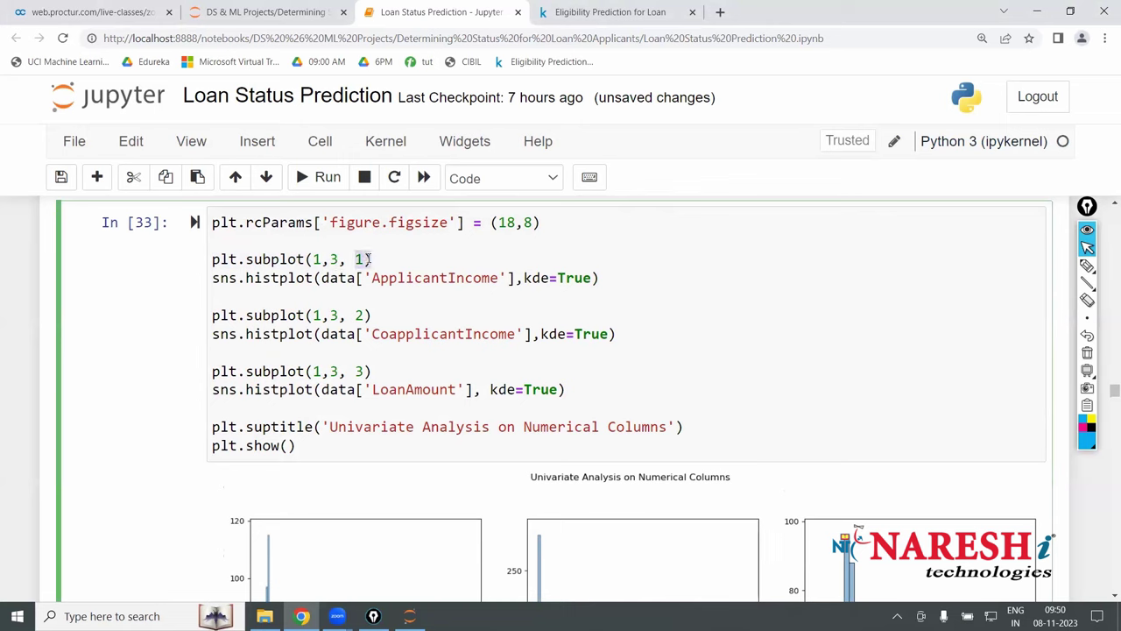
left_click(272, 279)
left_click(304, 390)
scroll(302, 392, "down", 10)
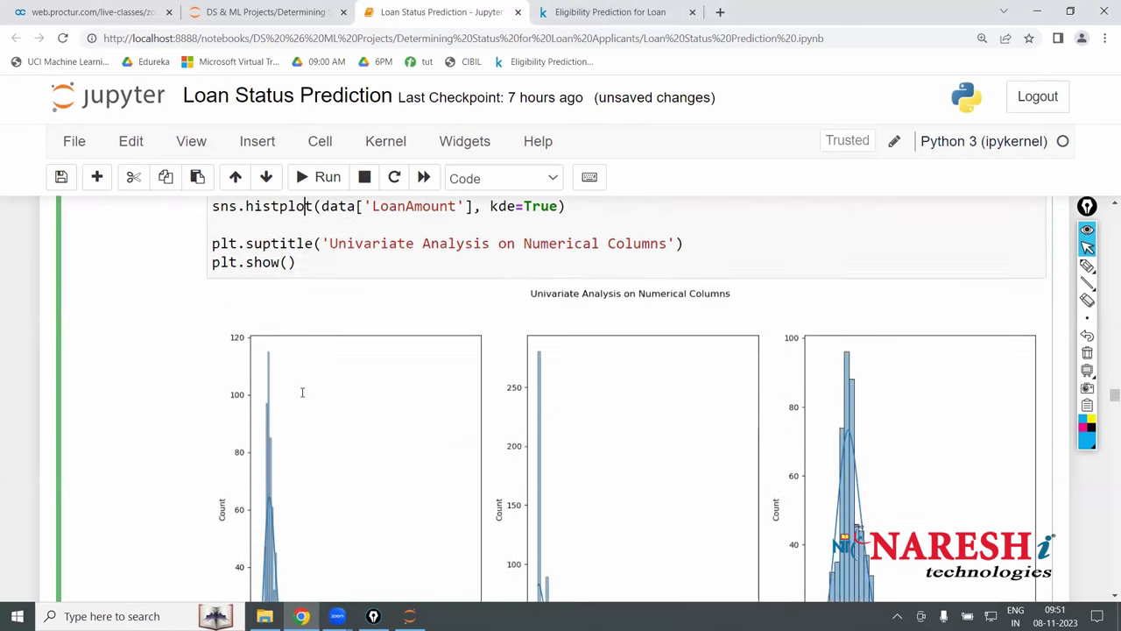
scroll(302, 392, "down", 5)
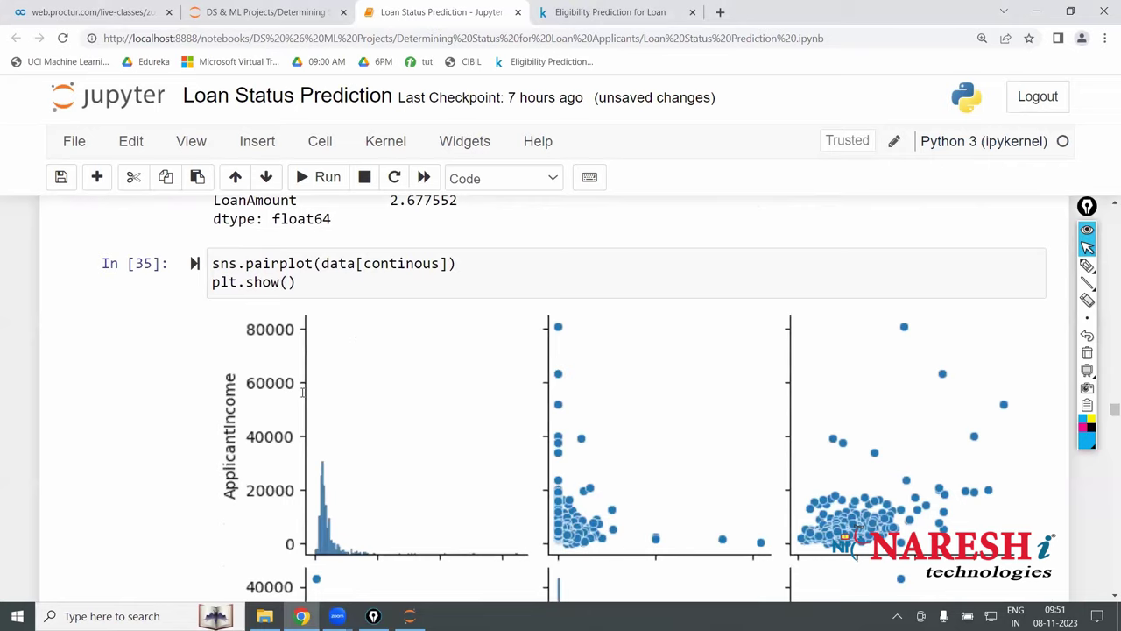
scroll(302, 392, "up", 3)
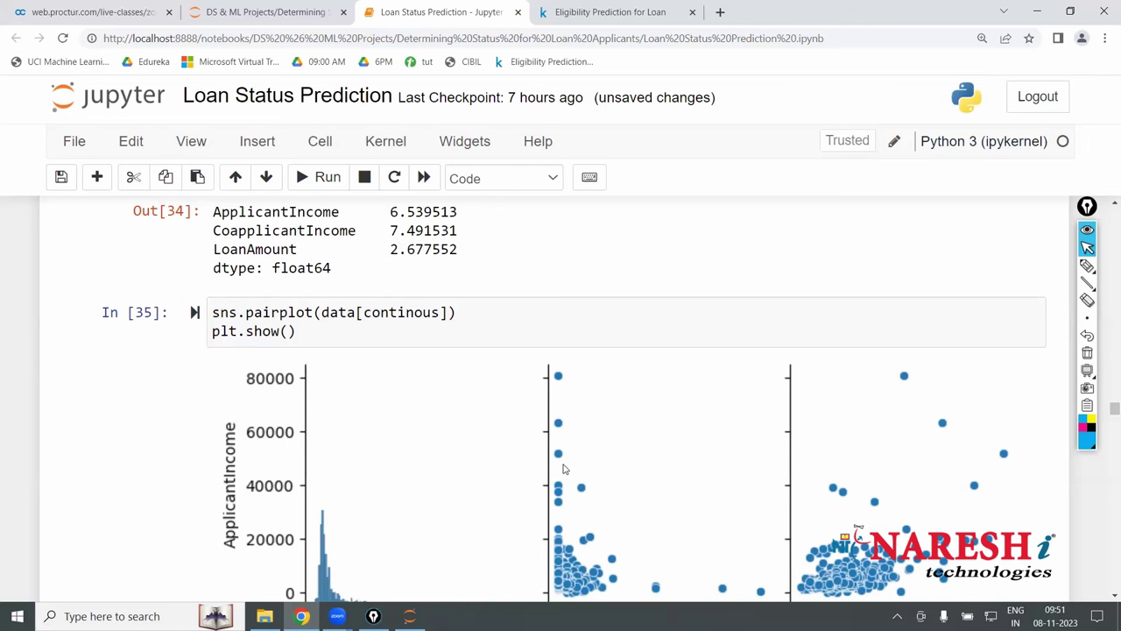
scroll(768, 302, "down", 7)
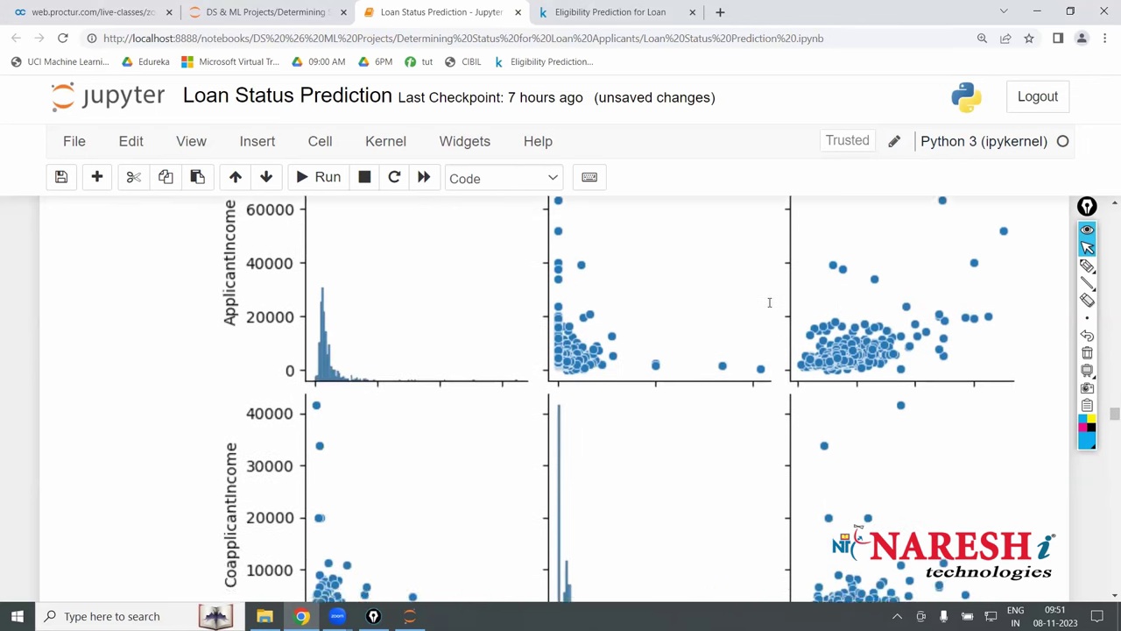
- Highlight data[continous].corr() in the heatmap cell and run it to draw the annotated correlation heatmap
scroll(769, 303, "down", 2)
left_click(345, 431)
left_click_drag(499, 411, 313, 412)
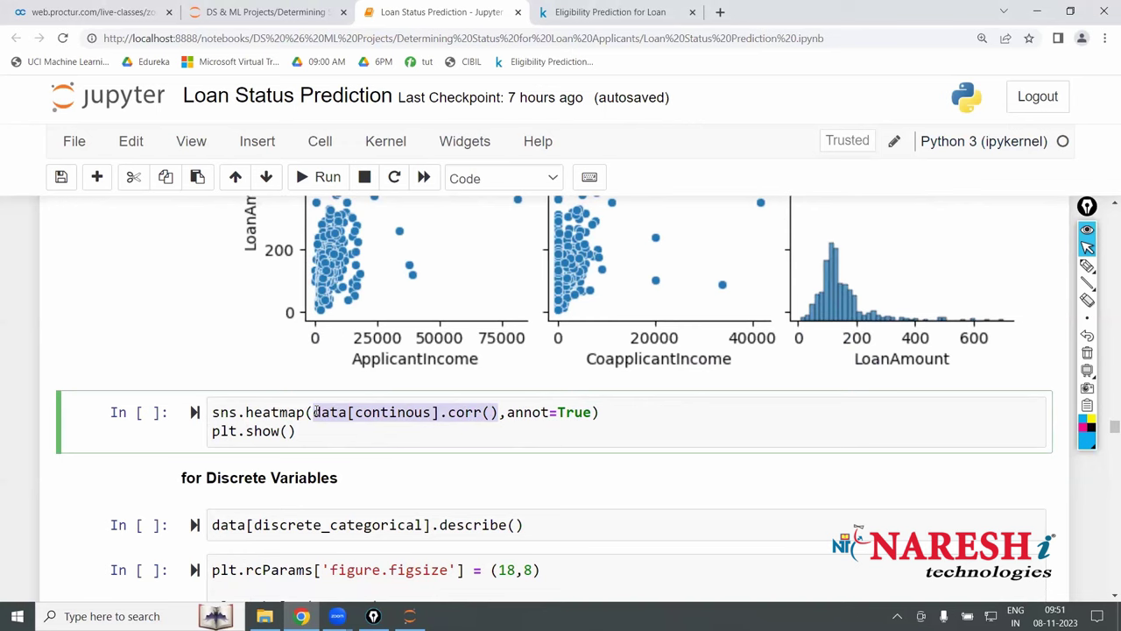
left_click(374, 447)
key("shift+Return")
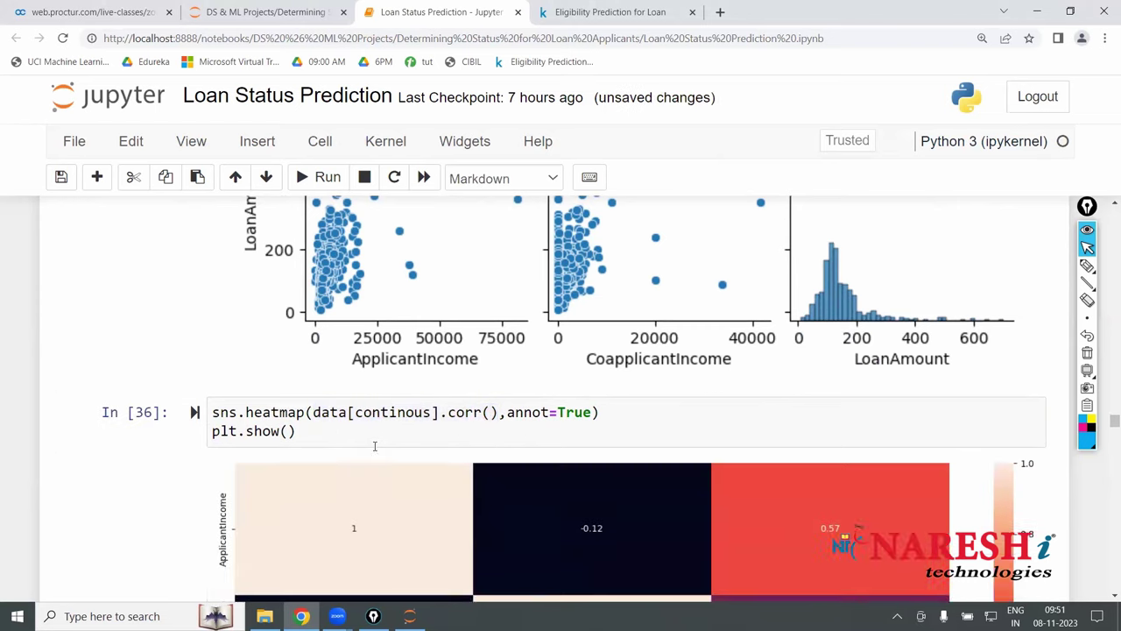
scroll(374, 447, "down", 3)
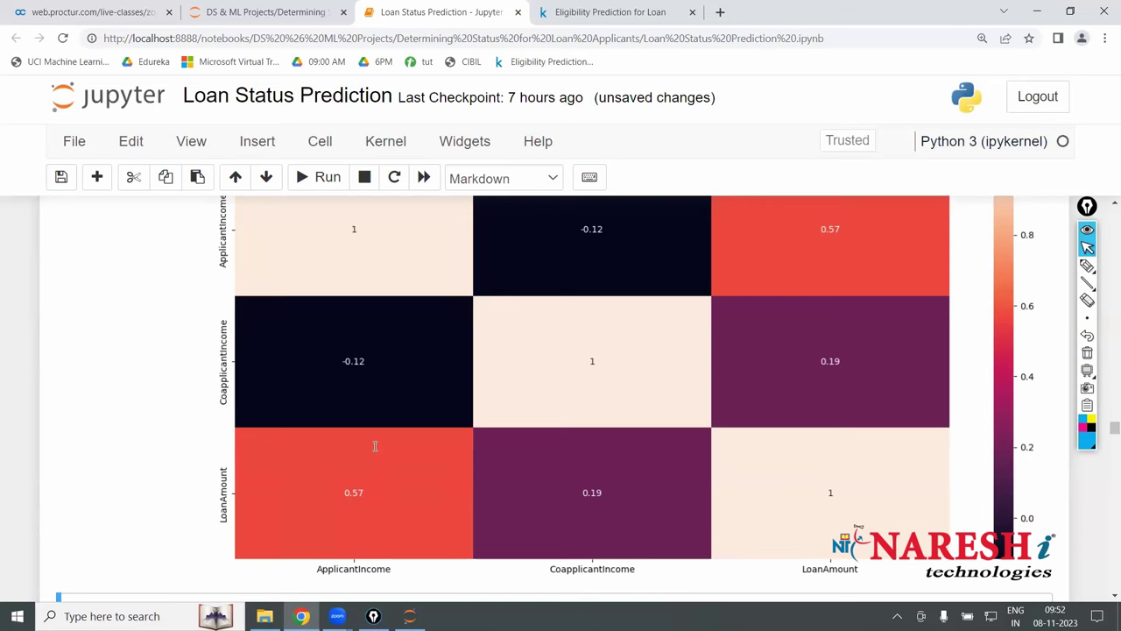
- Run the data[discrete_categorical].describe() cell under the Discrete Variables heading
scroll(374, 446, "down", 4)
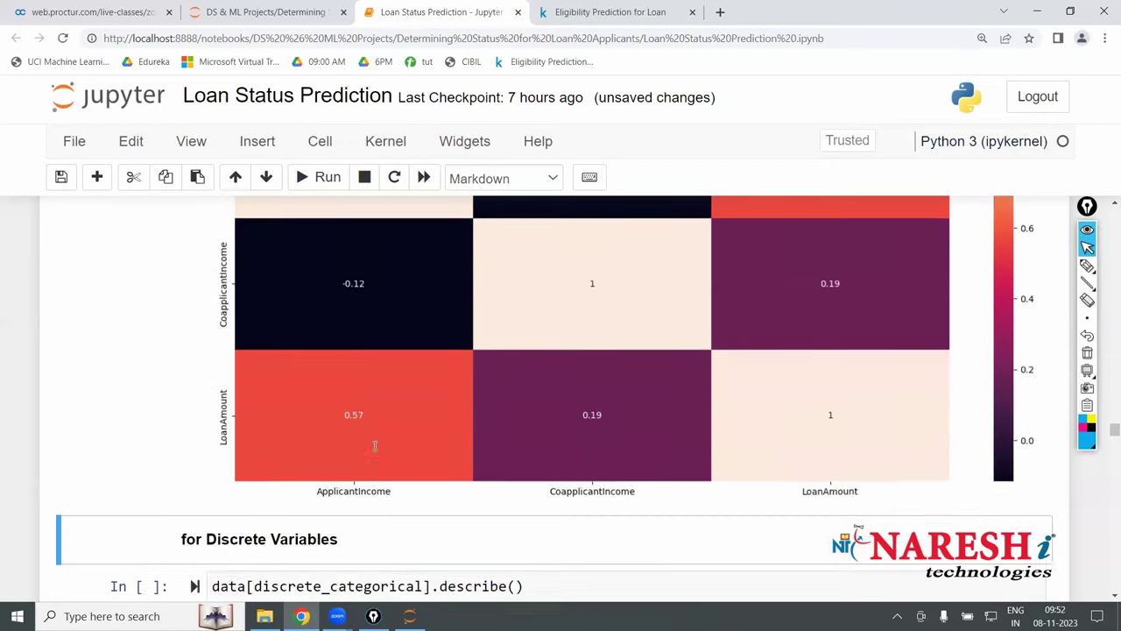
key("Down")
key("Return")
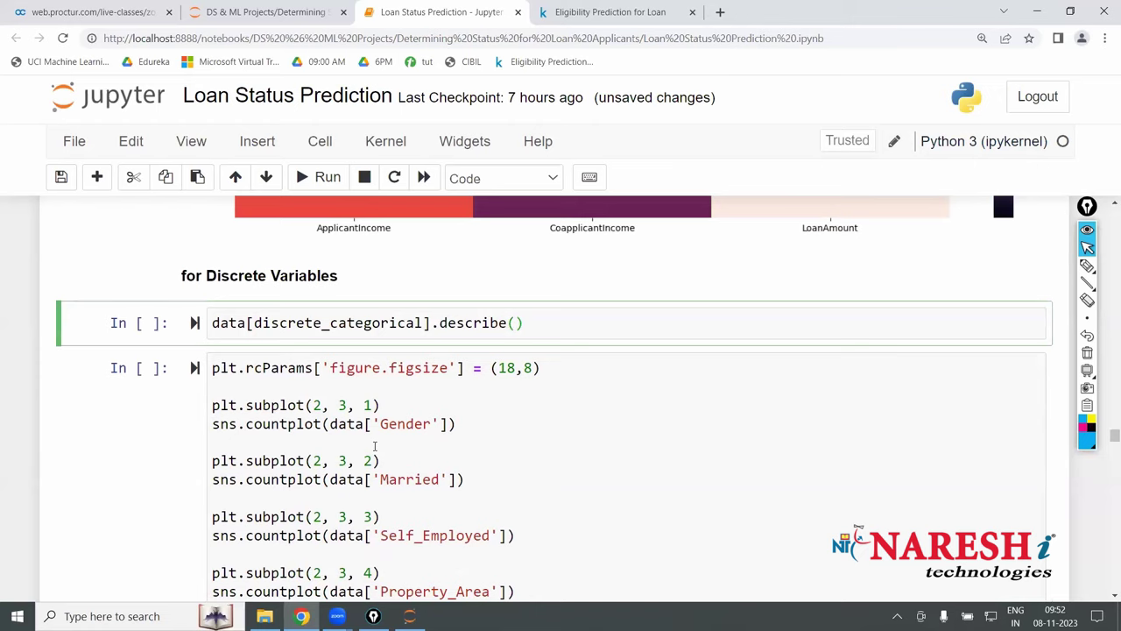
key("shift+Return")
scroll(376, 445, "up", 1)
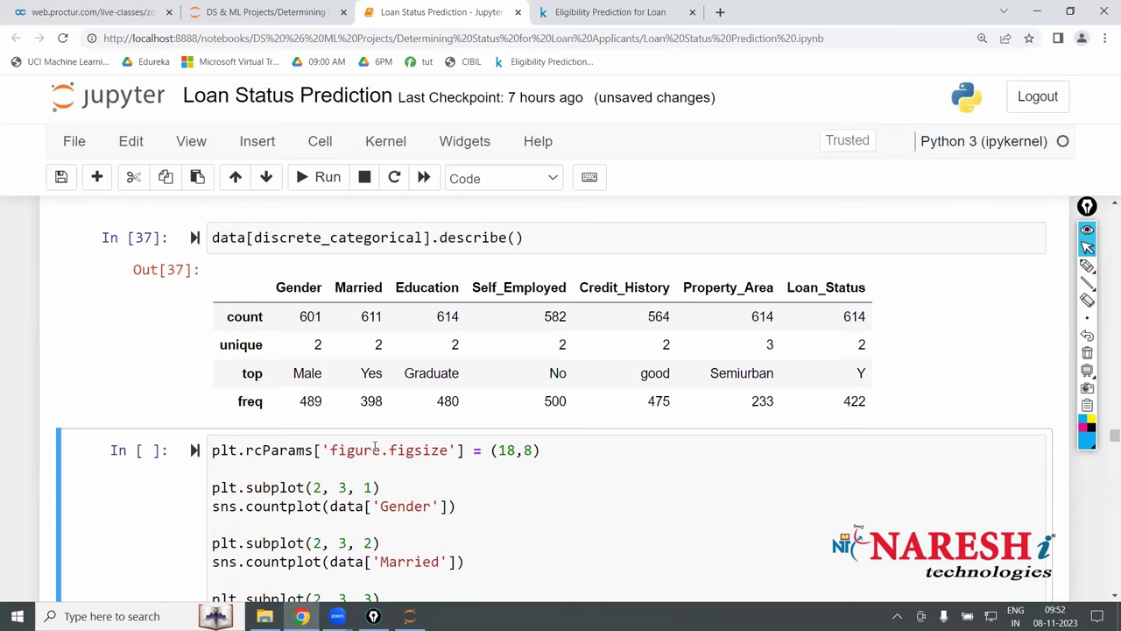
- Run the countplot cell for Gender, Married, Self_Employed, Property_Area, Education and Loan_Status in a 2 by 3 subplot grid
scroll(375, 447, "down", 1)
left_click(375, 444)
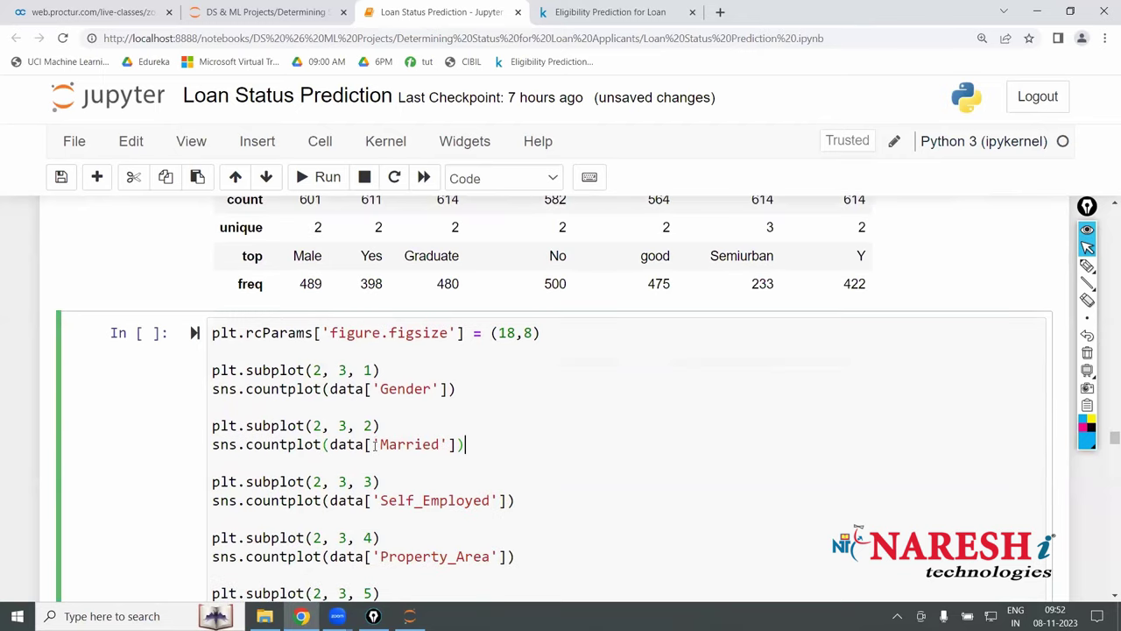
key("shift+Return")
scroll(375, 446, "up", 1)
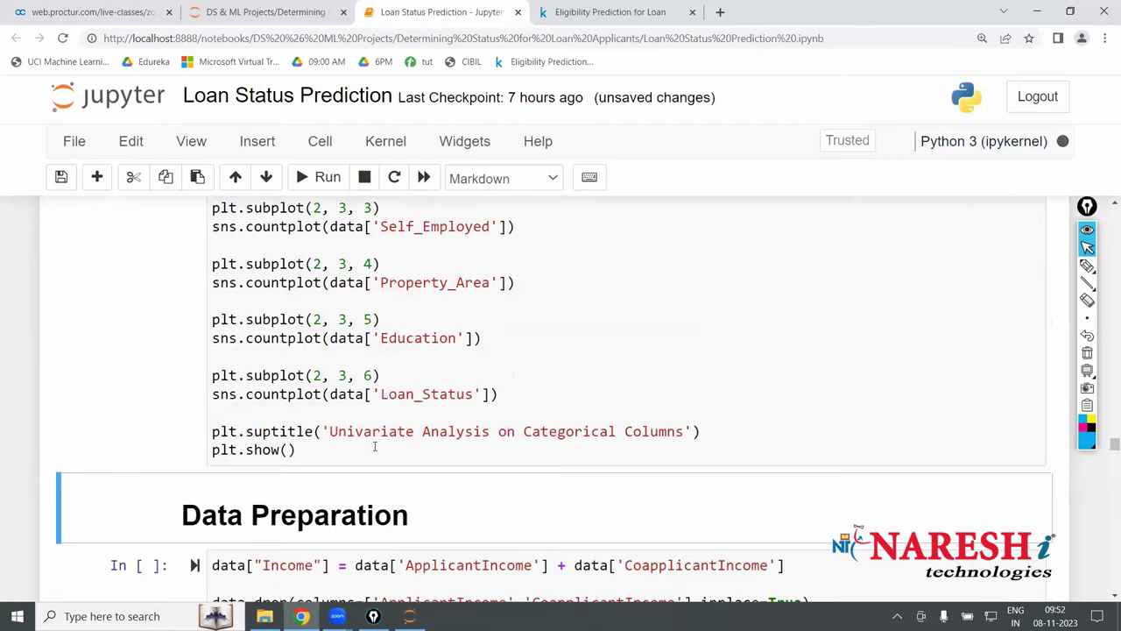
scroll(374, 446, "up", 3)
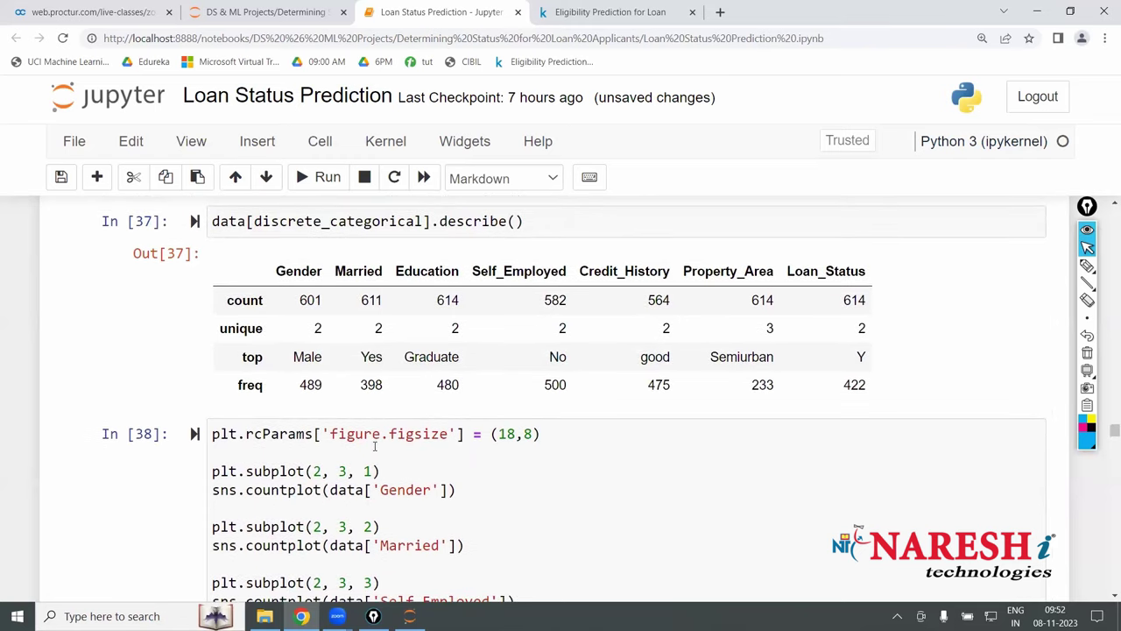
- Examine the categorical count plots and the discrete describe() table, highlighting the table's top row
scroll(375, 447, "down", 7)
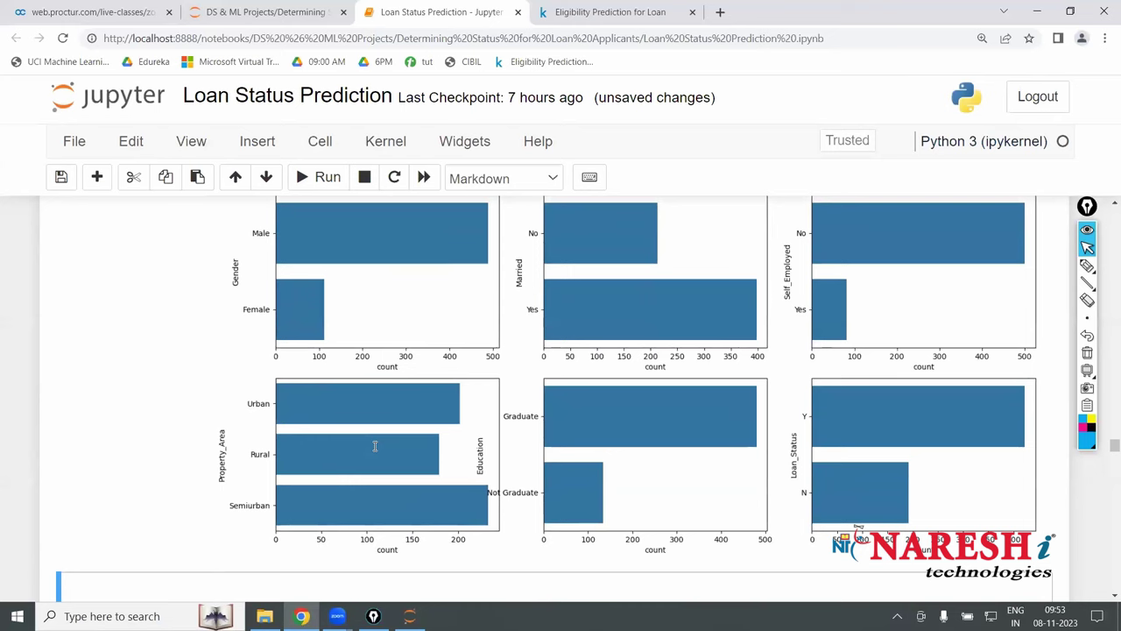
scroll(374, 446, "up", 7)
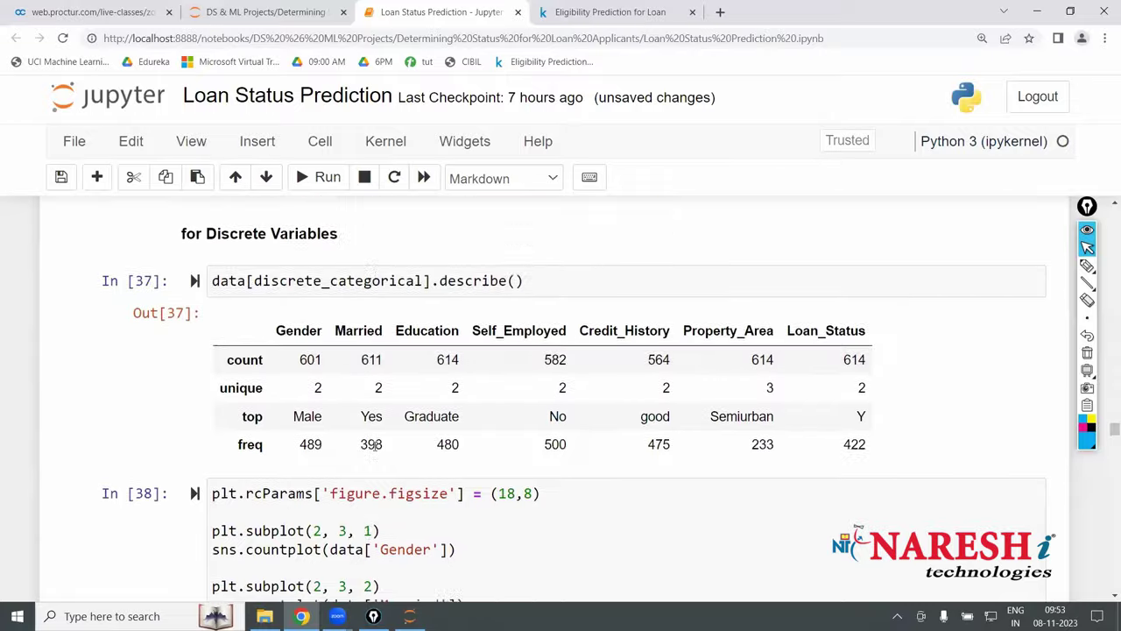
scroll(375, 446, "up", 2)
scroll(375, 447, "down", 6)
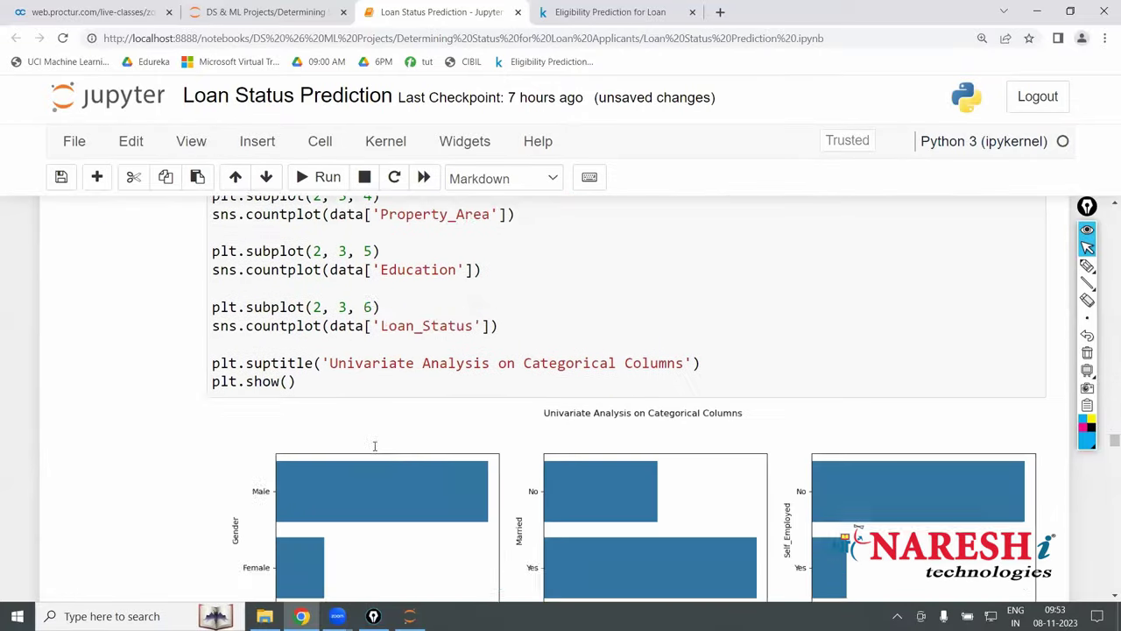
scroll(375, 447, "down", 1)
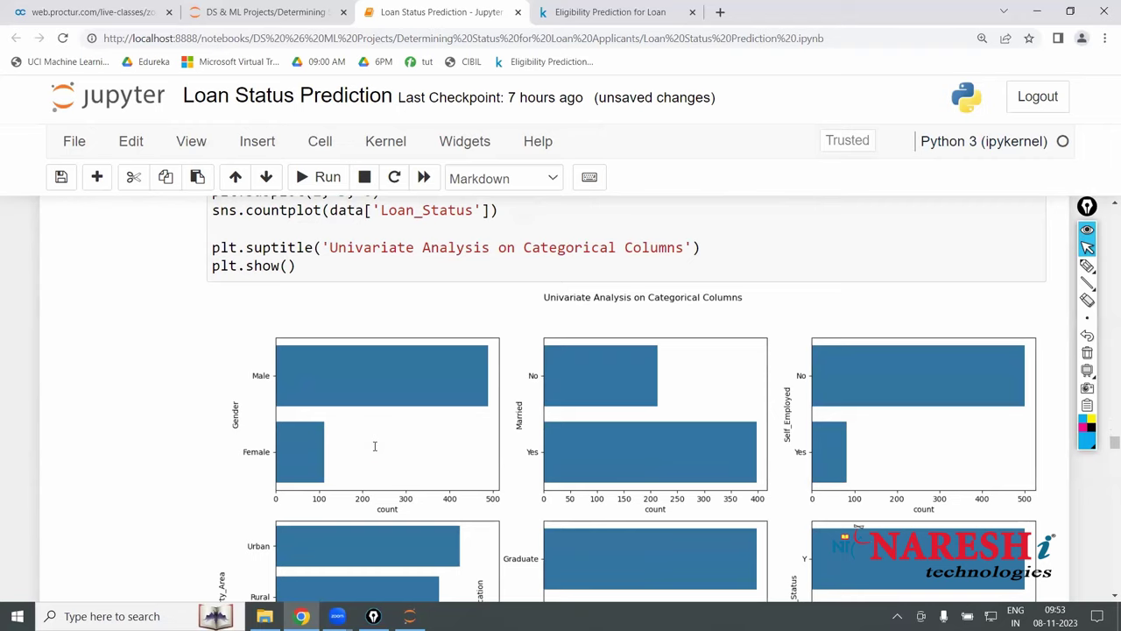
scroll(374, 446, "down", 6)
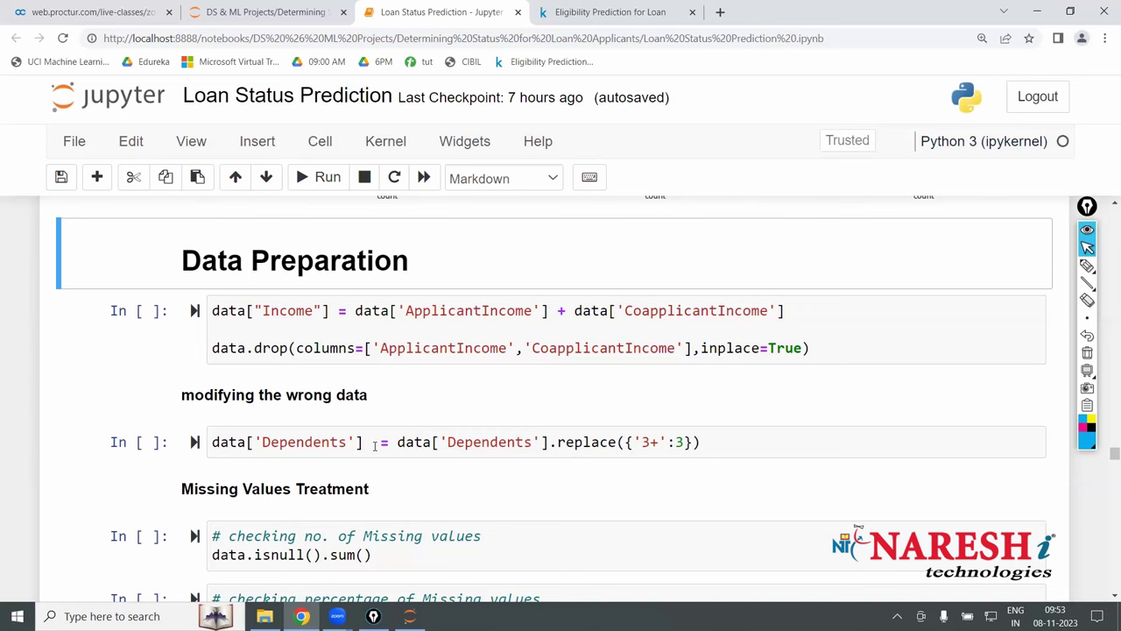
scroll(375, 444, "up", 10)
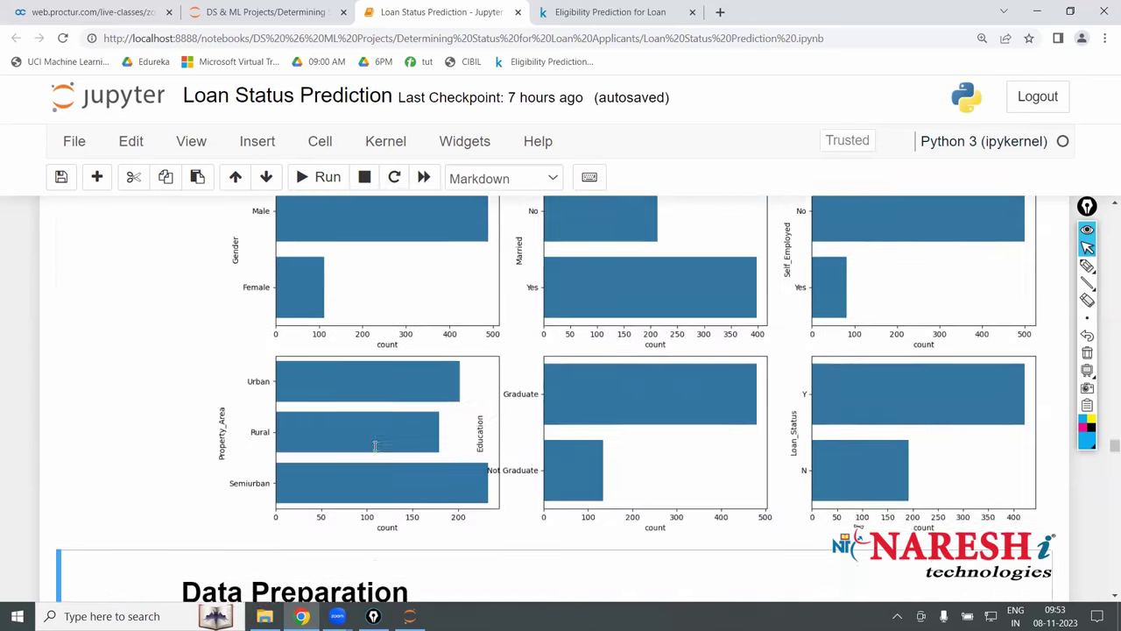
scroll(374, 448, "up", 4)
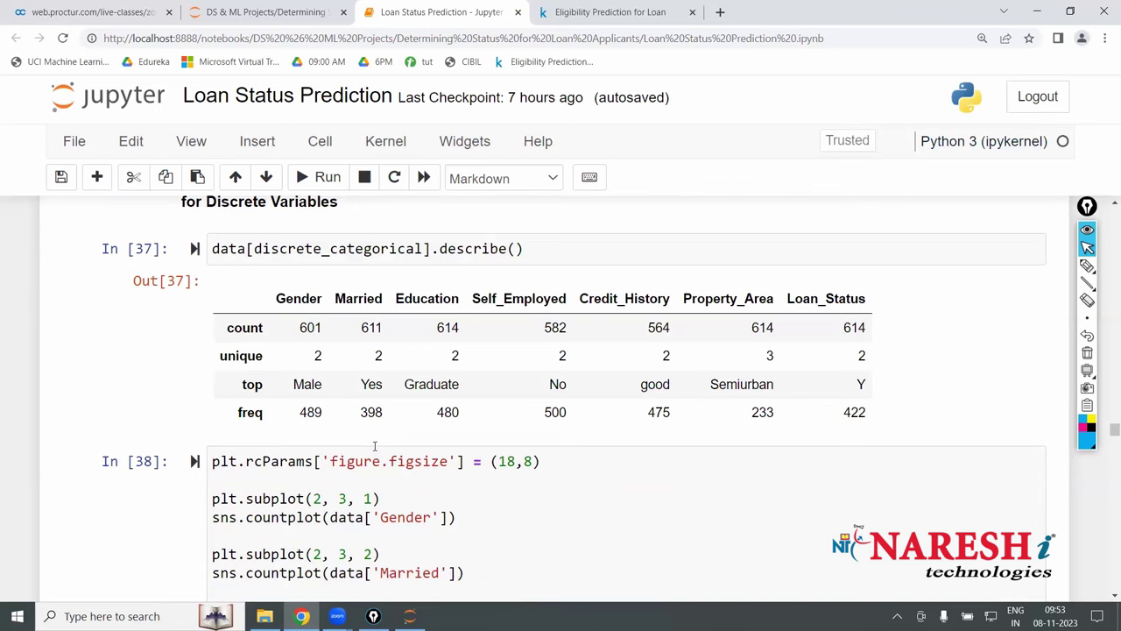
left_click_drag(229, 394, 872, 385)
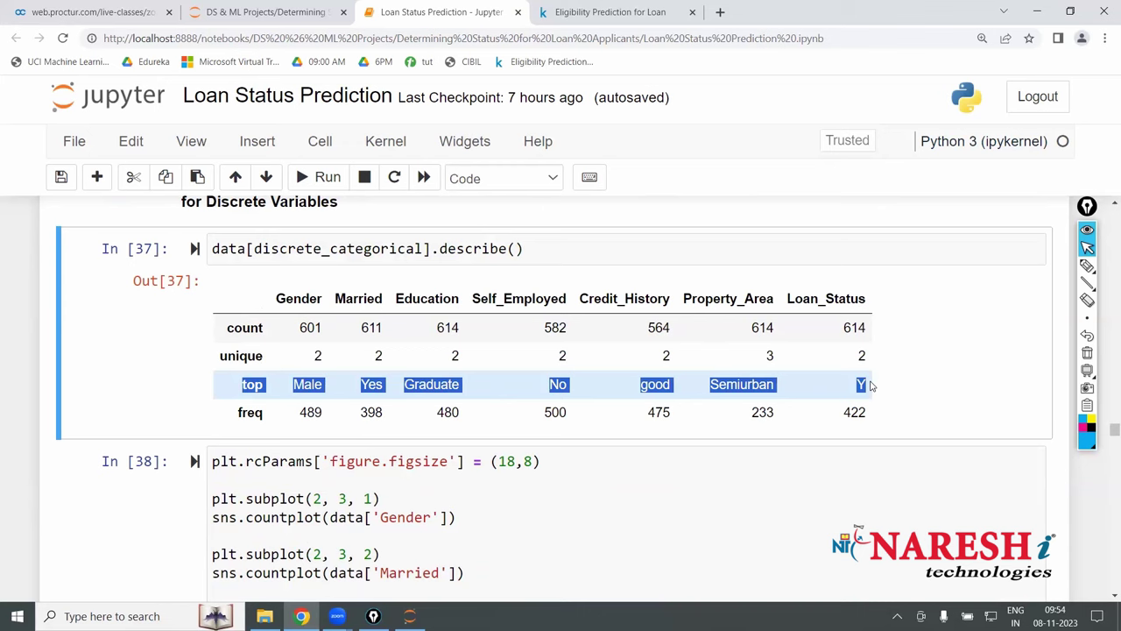
- Review the data[continous].describe() table, highlighting its rows from mean to max and from 50% to max
scroll(872, 385, "up", 20)
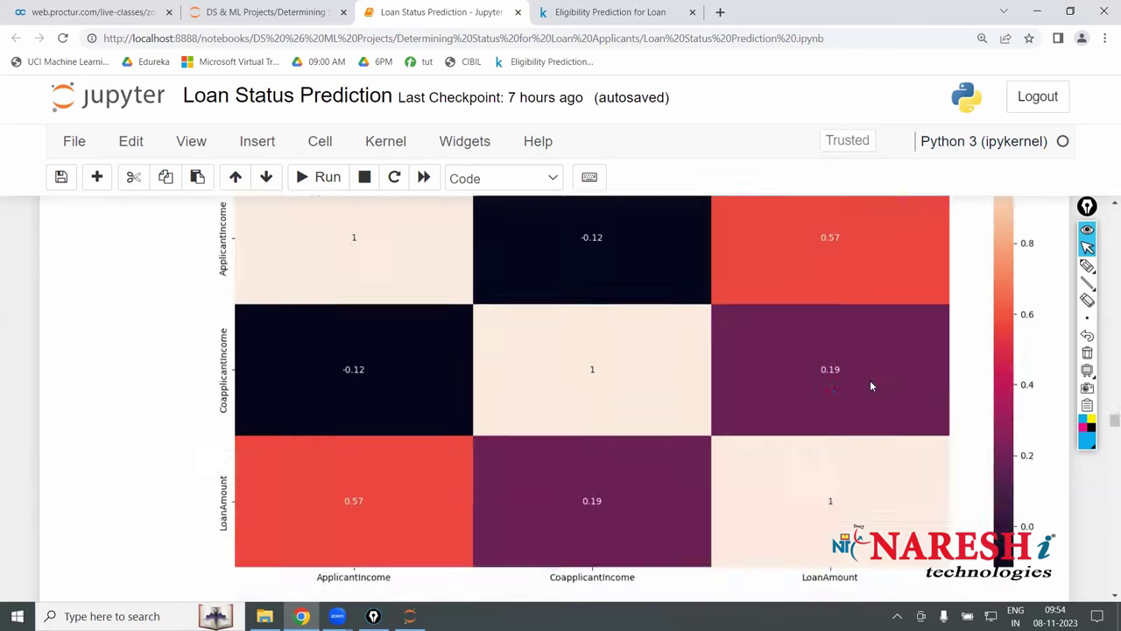
scroll(871, 386, "up", 10)
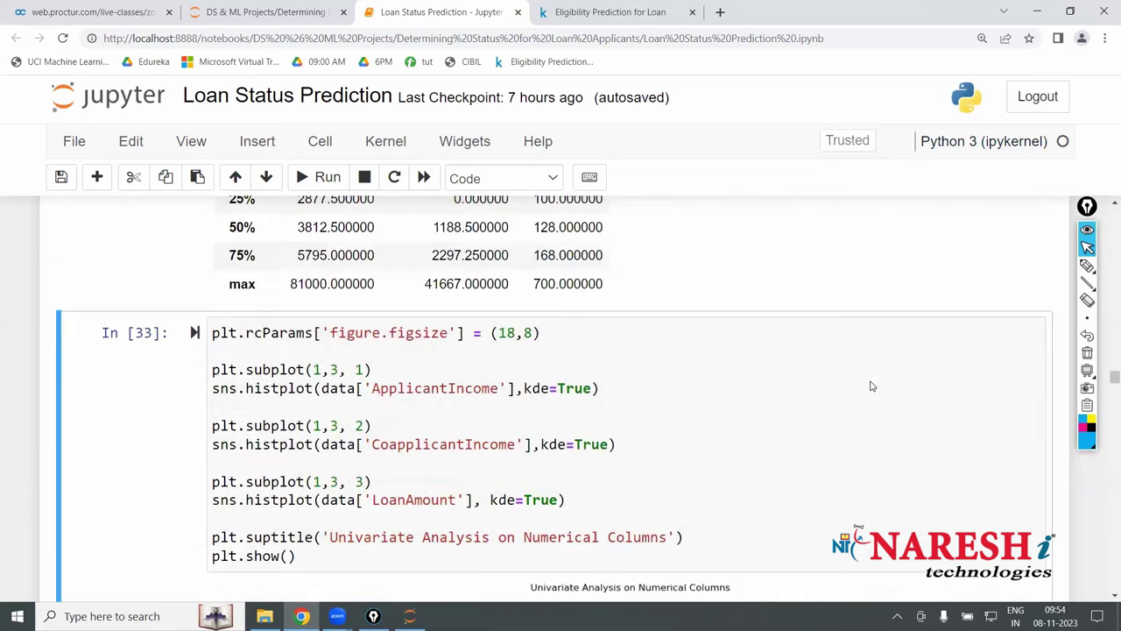
left_click_drag(617, 348, 639, 358)
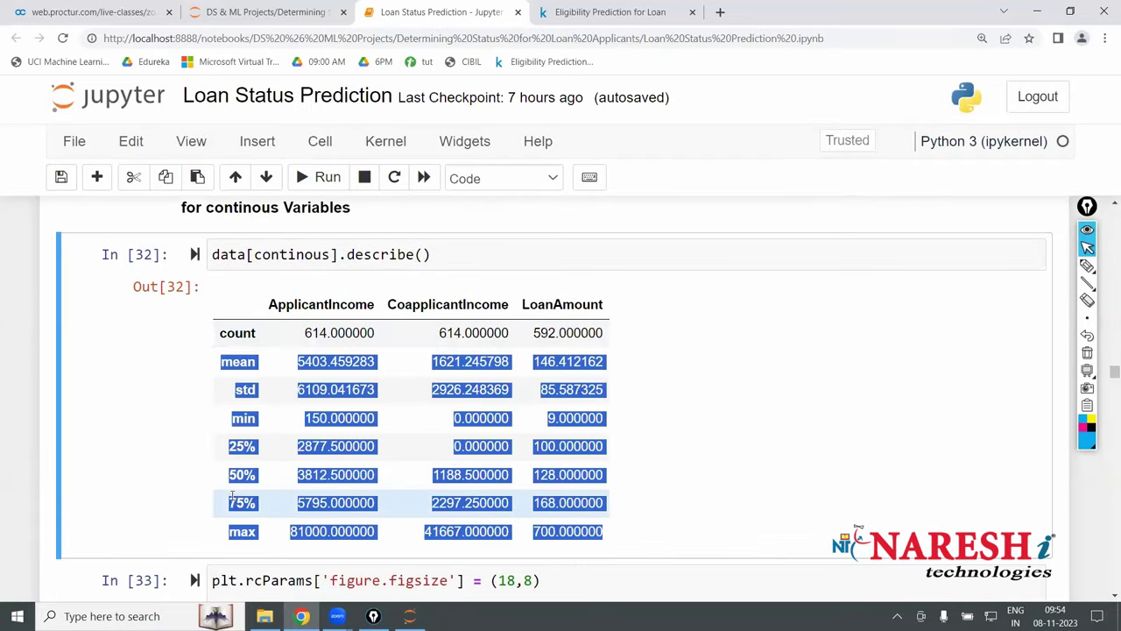
left_click_drag(225, 488, 619, 473)
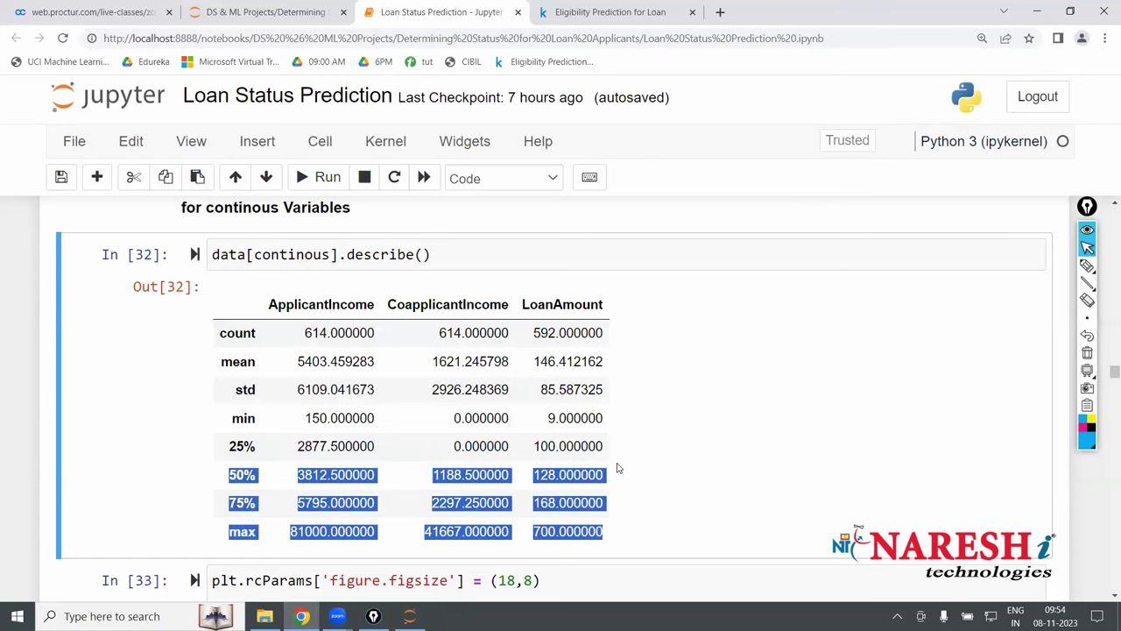
left_click(617, 467)
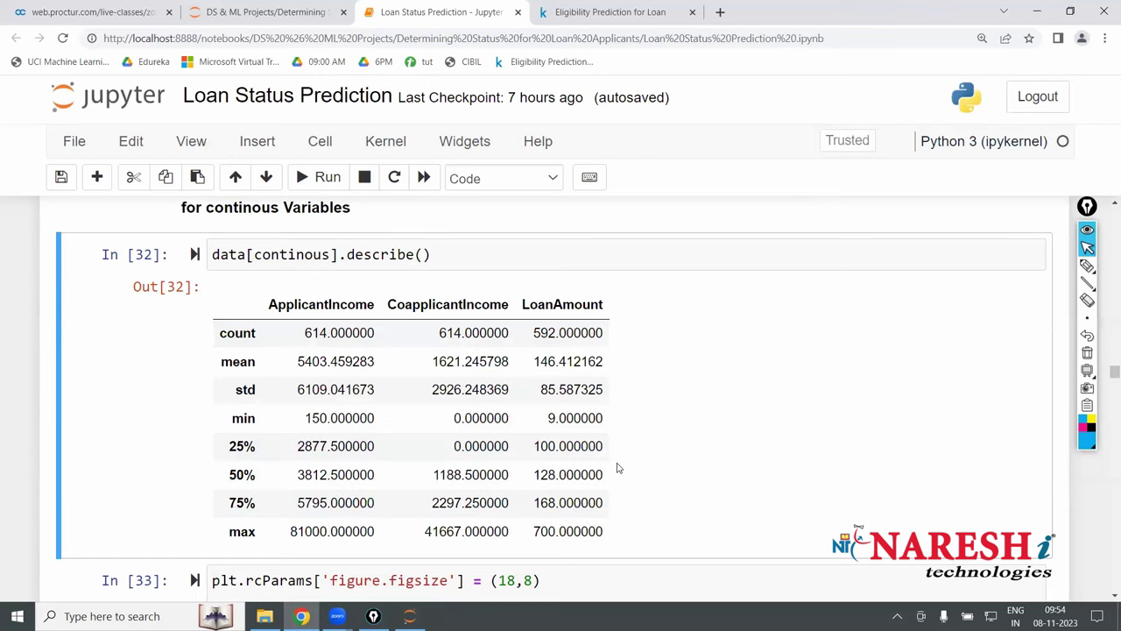
- Move the box plot cell from under the outliers treatment heading up to directly above the Data Preparation heading
scroll(617, 468, "down", 20)
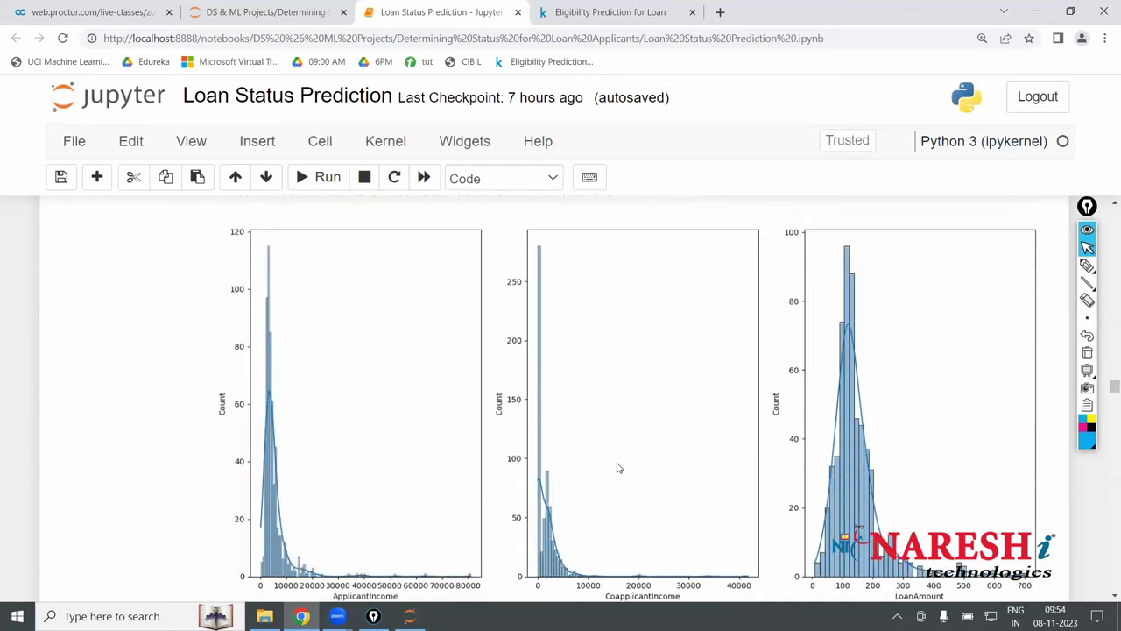
scroll(617, 467, "down", 20)
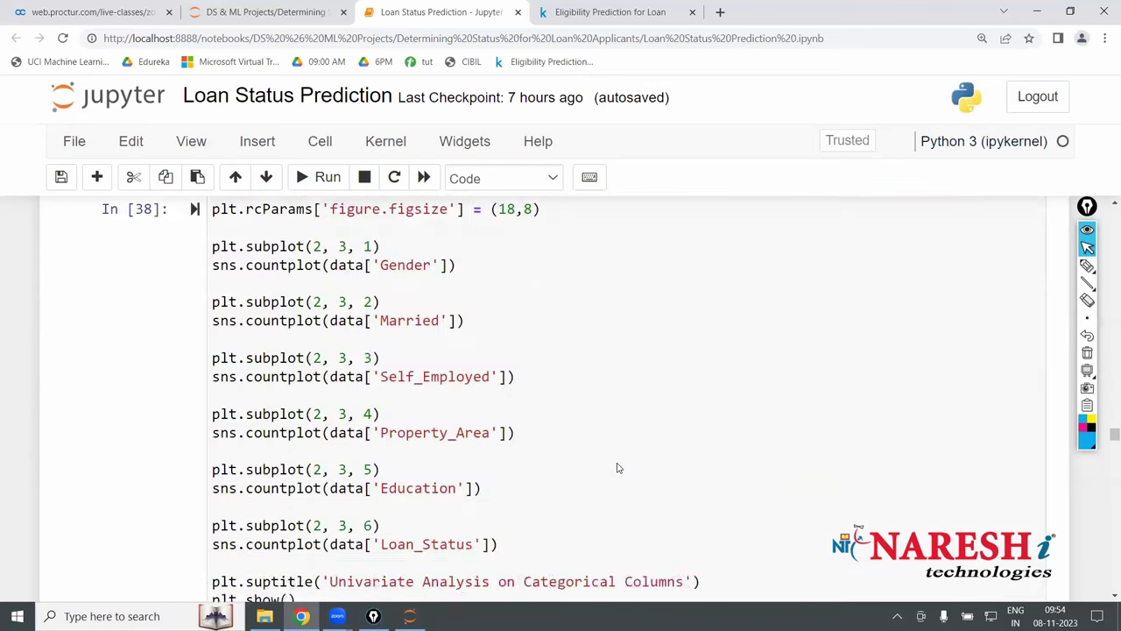
scroll(617, 467, "down", 5)
left_click(617, 467)
left_click(617, 467)
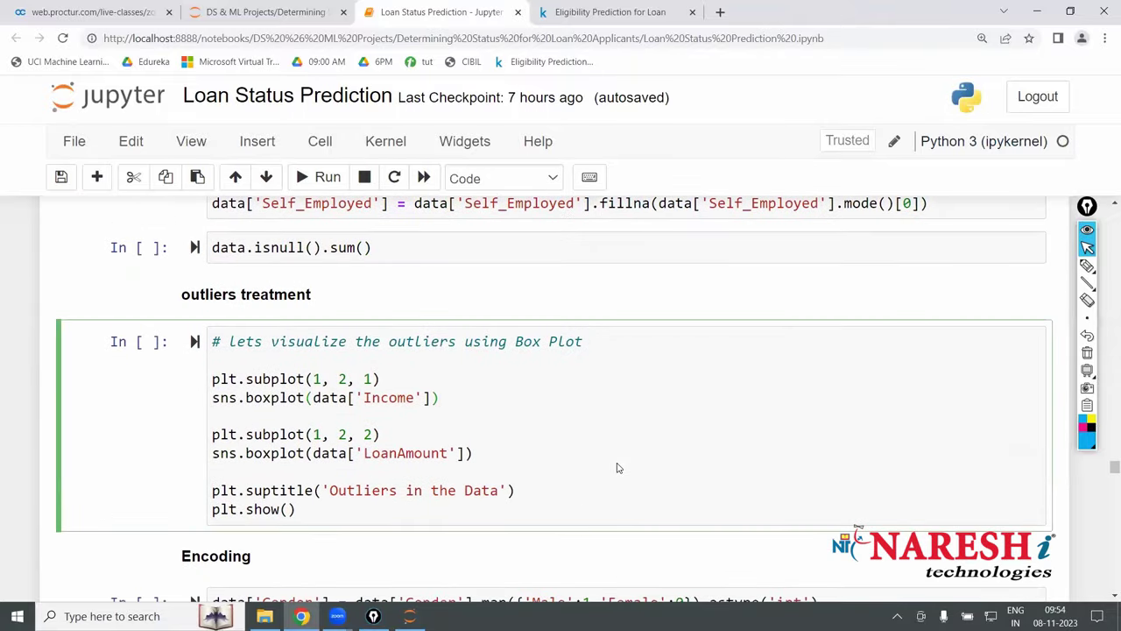
key("Escape")
key("ctrl+shift+Up")
key("ctrl+shift+Up")
key("ctrl+shift+Up")
key("ctrl+shift+Up")
key("ctrl+shift+Up")
key("ctrl+shift+Up")
key("ctrl+shift+Up")
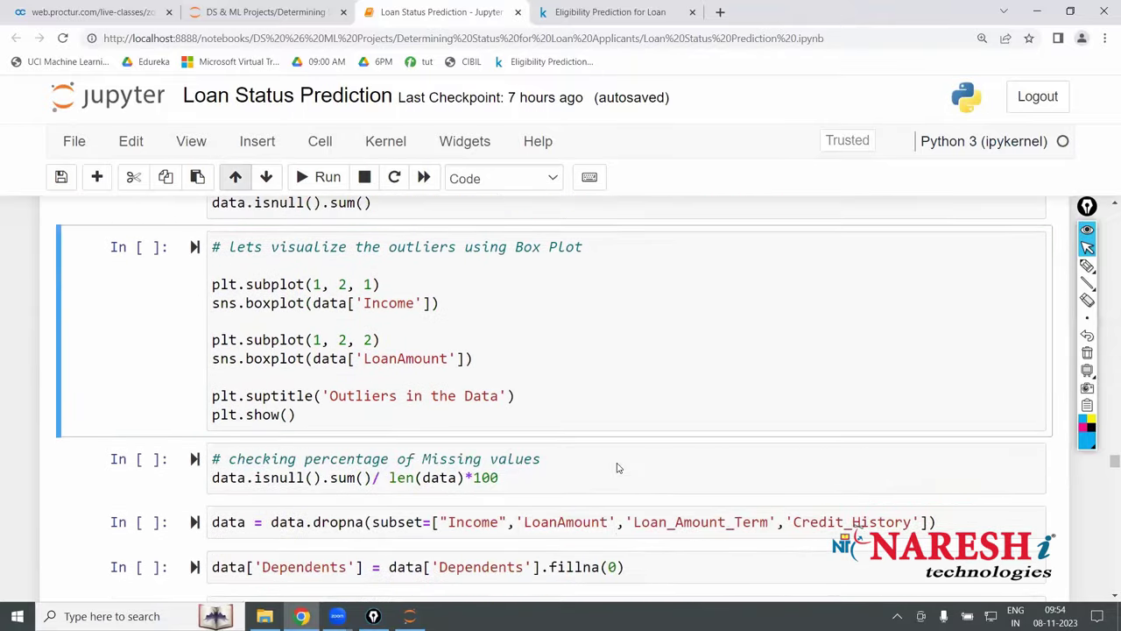
scroll(616, 468, "up", 3)
key("ctrl+shift+Up")
key("ctrl+shift+Up")
key("ctrl+shift+Up")
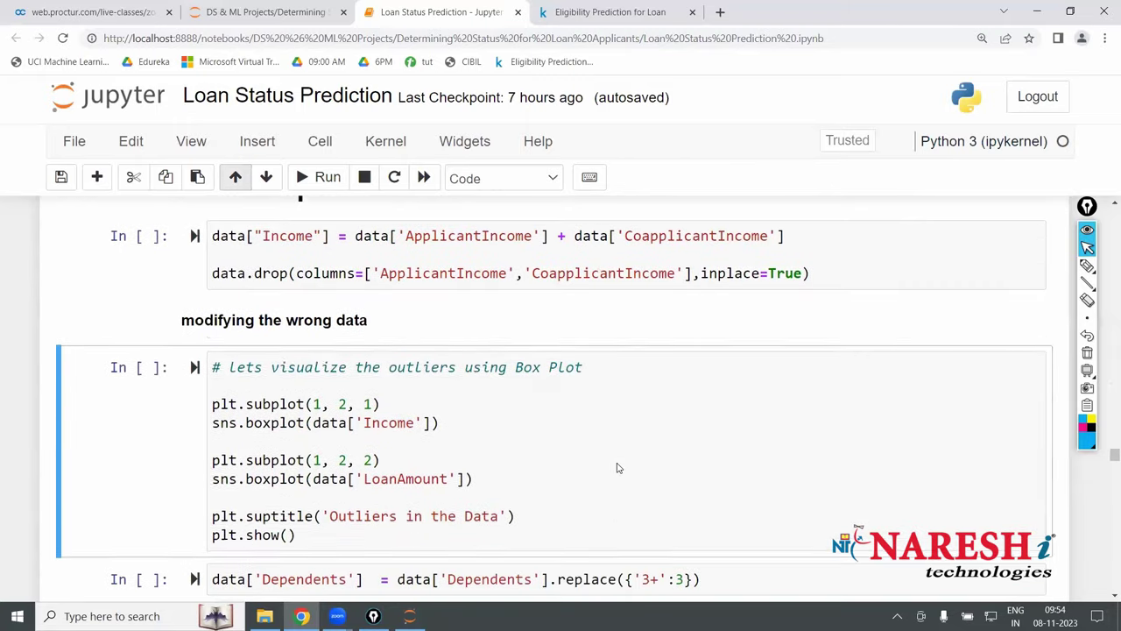
scroll(616, 468, "up", 1)
key("ctrl+shift+Up")
key("ctrl+shift+Up")
key("ctrl+shift+Up")
scroll(616, 468, "up", 2)
key("ctrl+shift+Down")
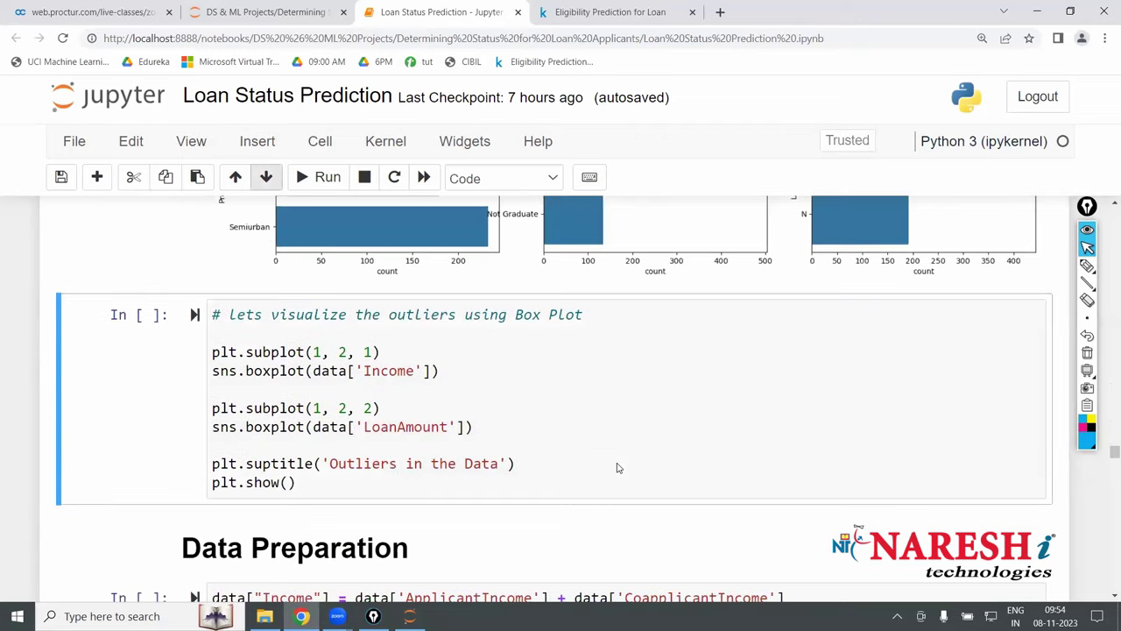
scroll(616, 468, "down", 1)
scroll(616, 468, "up", 2)
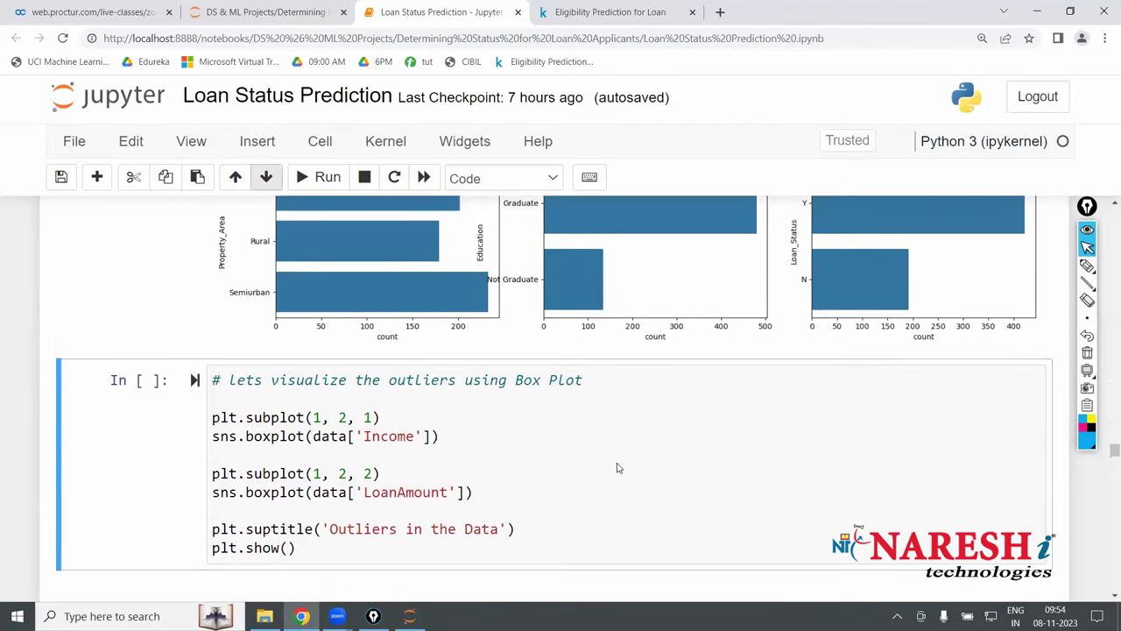
- Move the box plot cell further up, directly below the correlation heatmap and above the for Discrete Variables heading
key("ctrl+shift+Up")
key("ctrl+shift+Up")
key("ctrl+shift+Up")
scroll(617, 467, "up", 2)
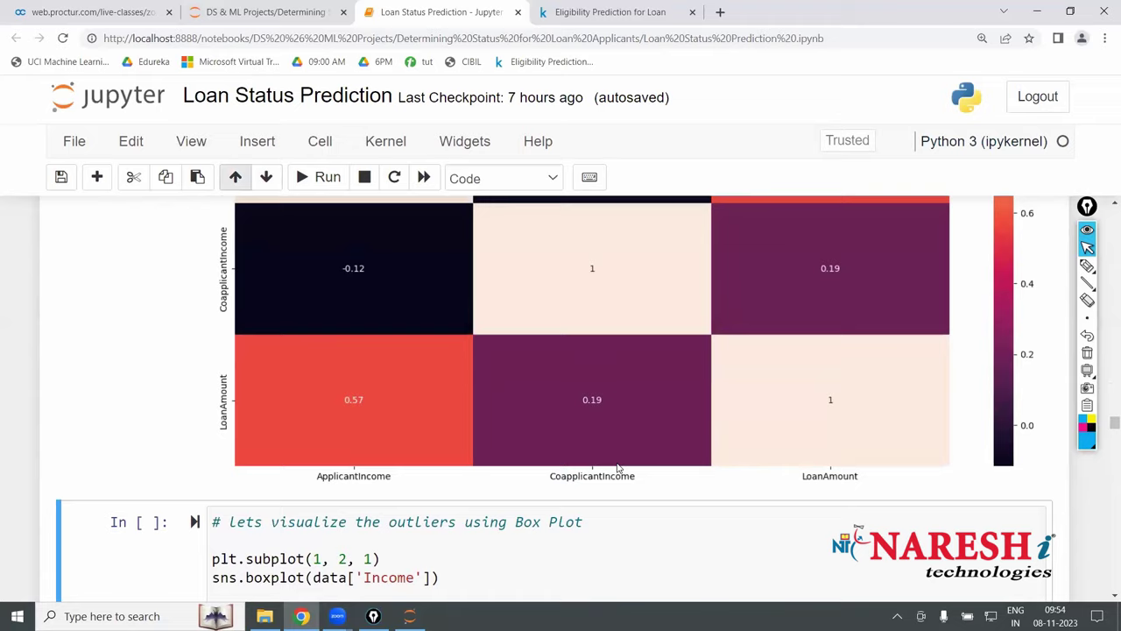
scroll(616, 467, "down", 2)
- Change the first subplot call in the box plot cell to plt.subplot(1, 3, 1)
left_click(616, 467)
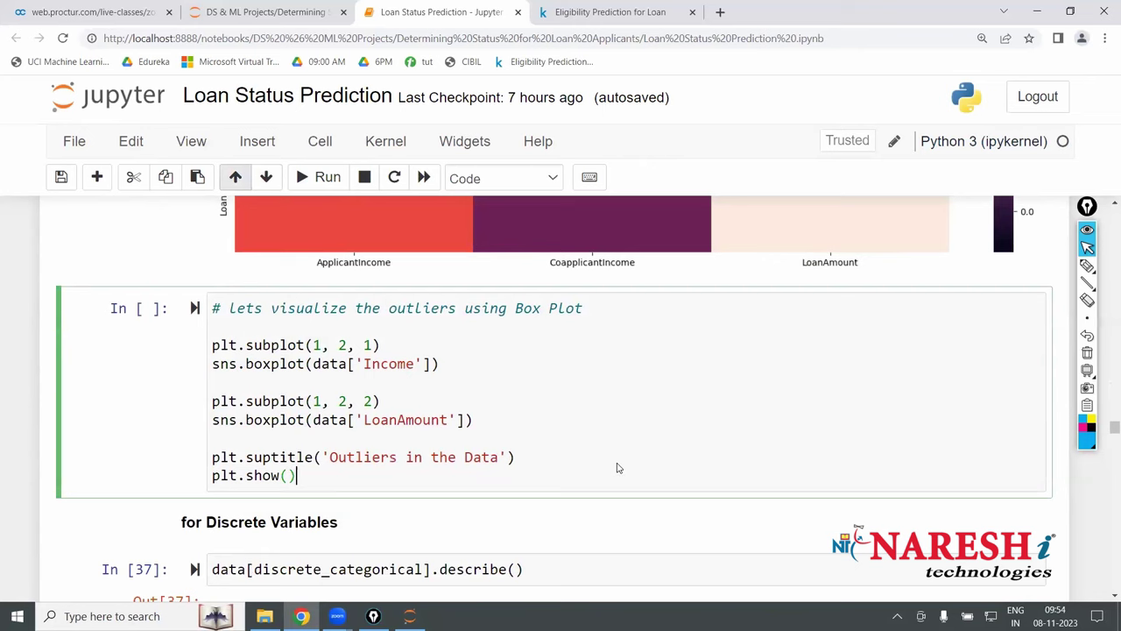
double_click(343, 345)
type("3")
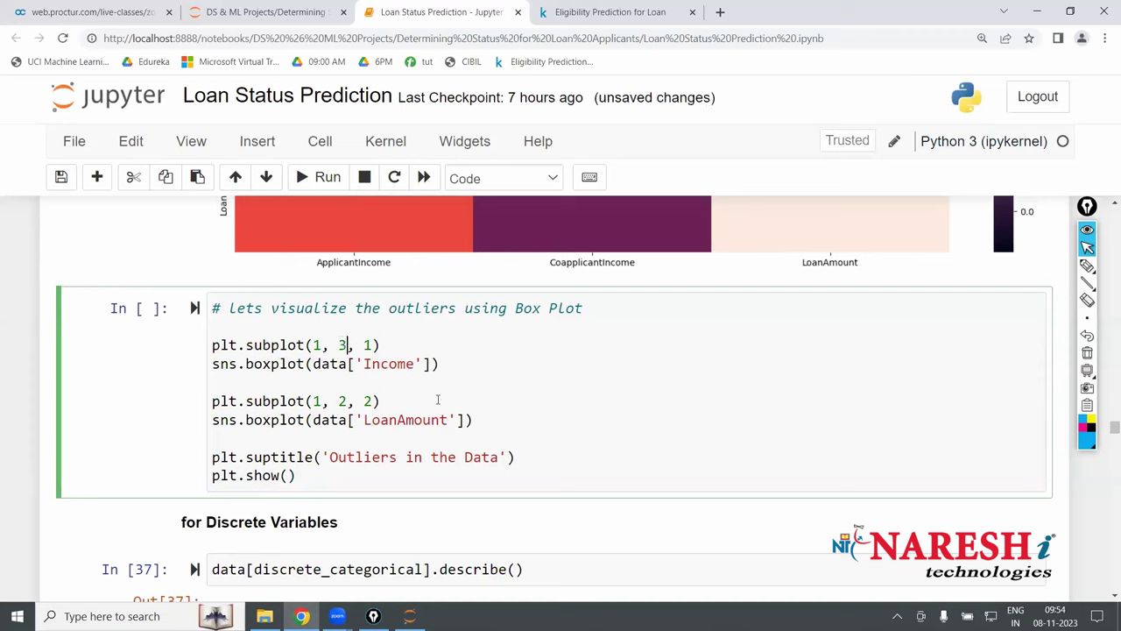
- Replace 'Income' in the first boxplot line with 'ApplicantIncome', copied from the numerical histogram cell
scroll(491, 376, "up", 5)
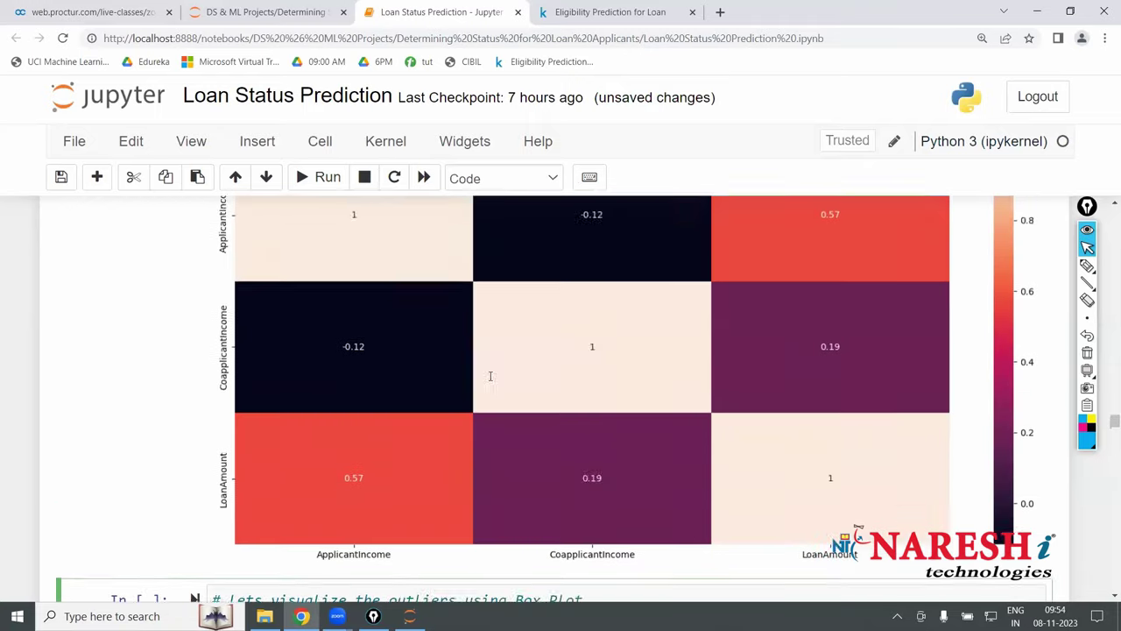
scroll(490, 375, "up", 5)
scroll(490, 375, "down", 1)
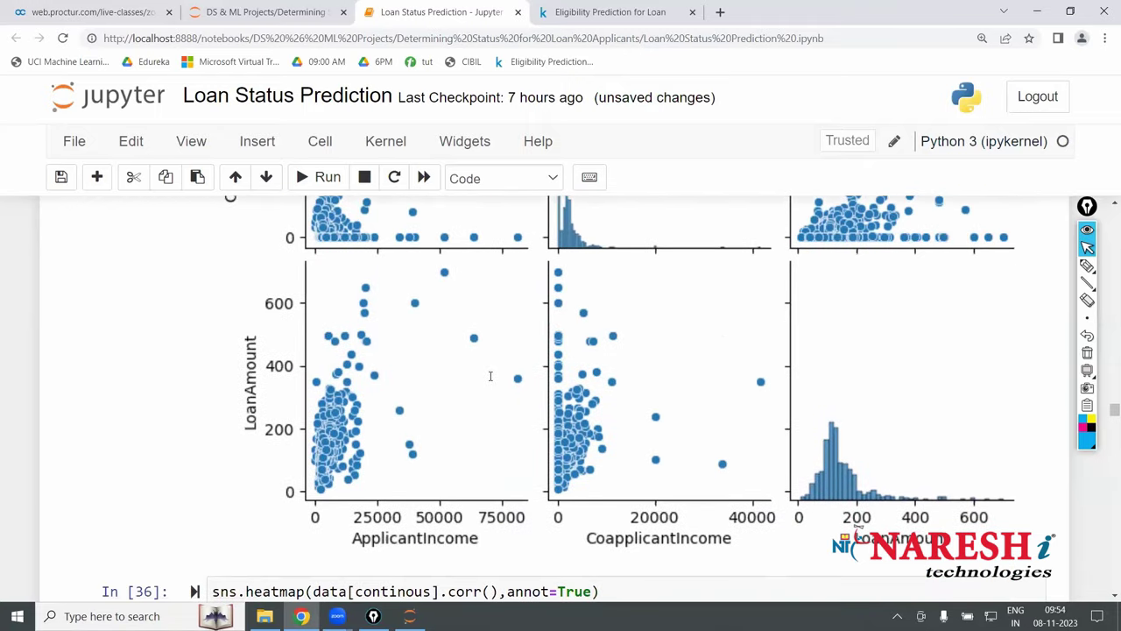
scroll(490, 375, "up", 3)
scroll(490, 376, "up", 10)
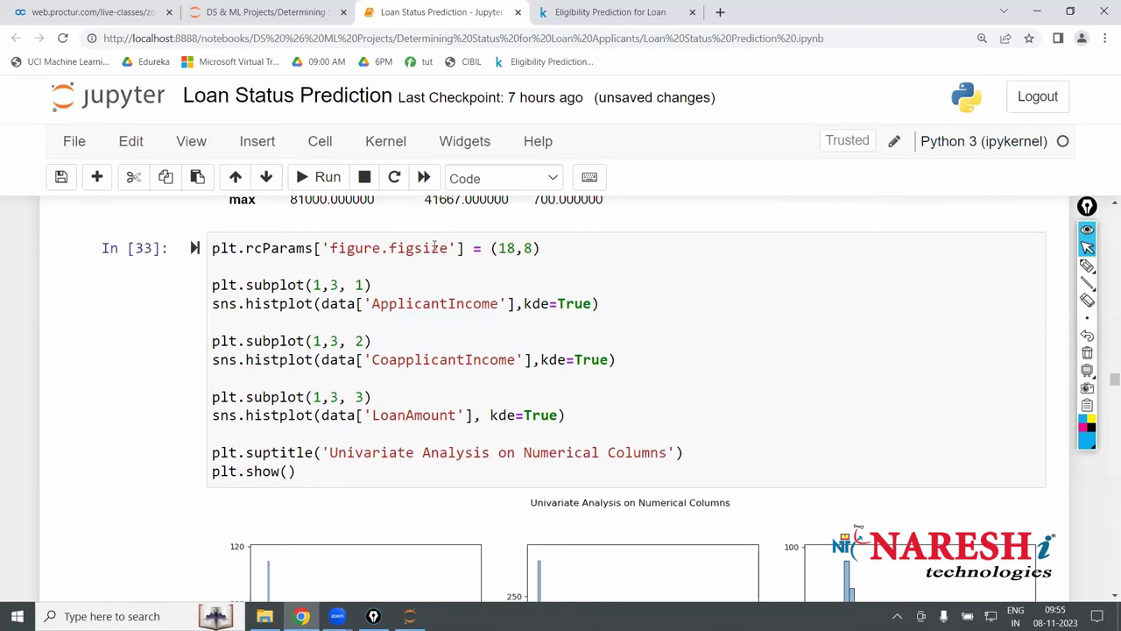
left_click_drag(507, 304, 366, 298)
key("ctrl+c")
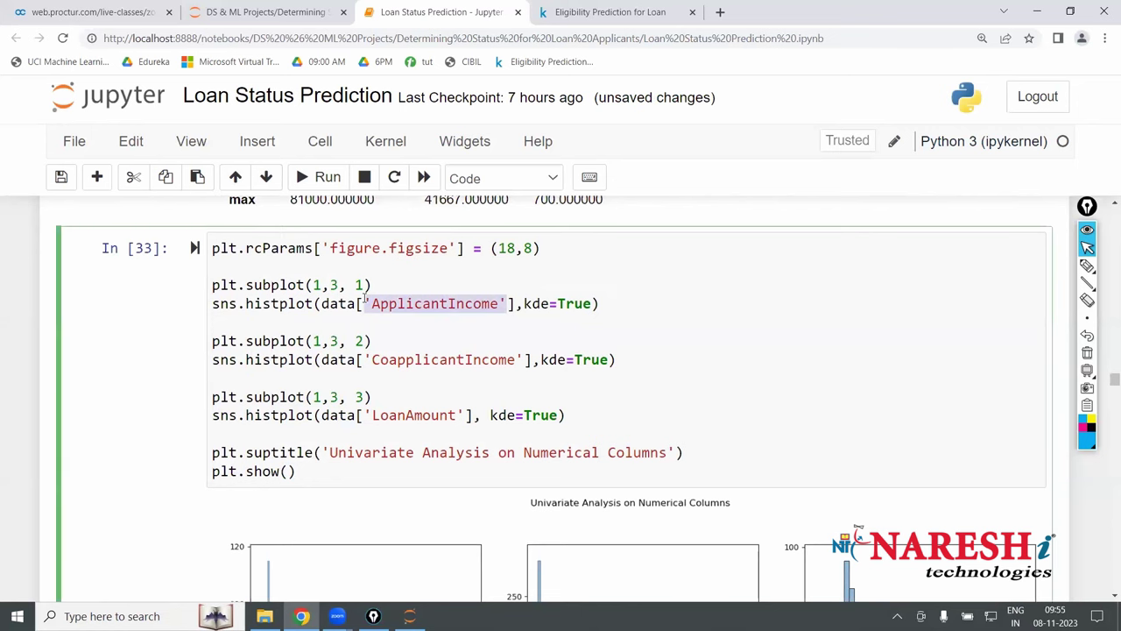
scroll(366, 299, "down", 18)
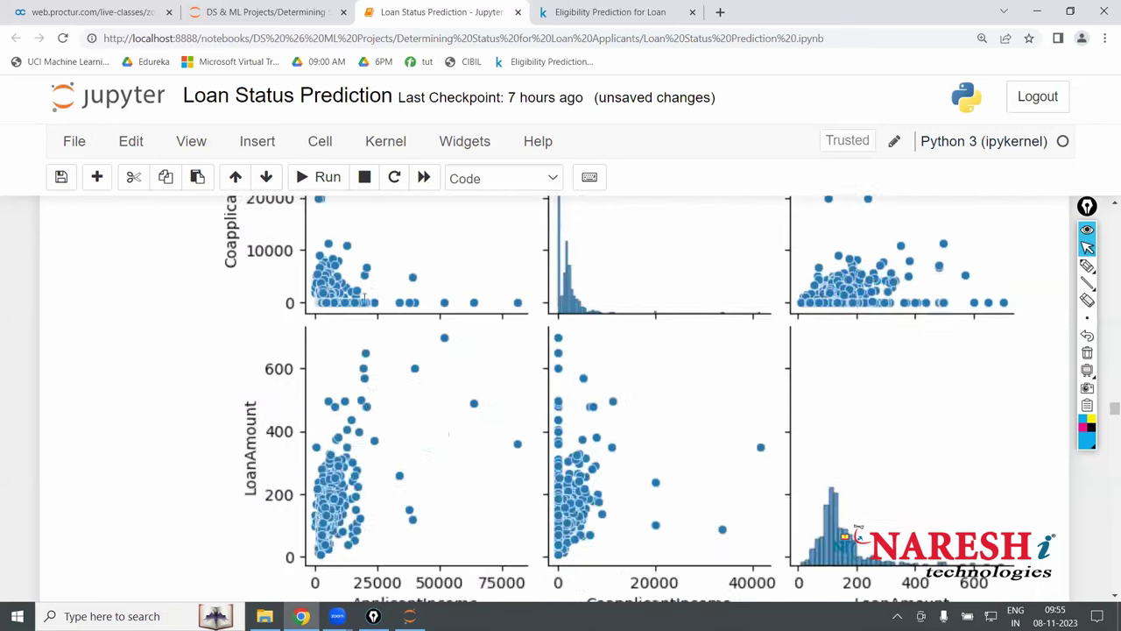
left_click_drag(421, 353, 357, 353)
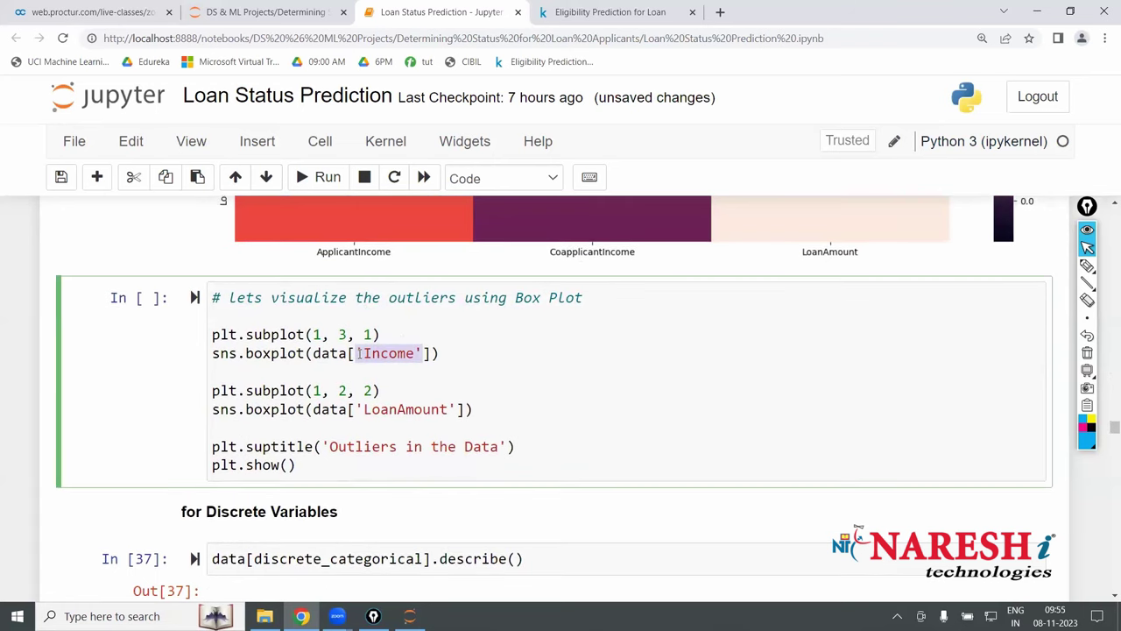
key("ctrl+v")
- Change the second subplot call in the box plot cell to plt.subplot(1, 3, 2)
double_click(343, 390)
type("3")
left_click(413, 391)
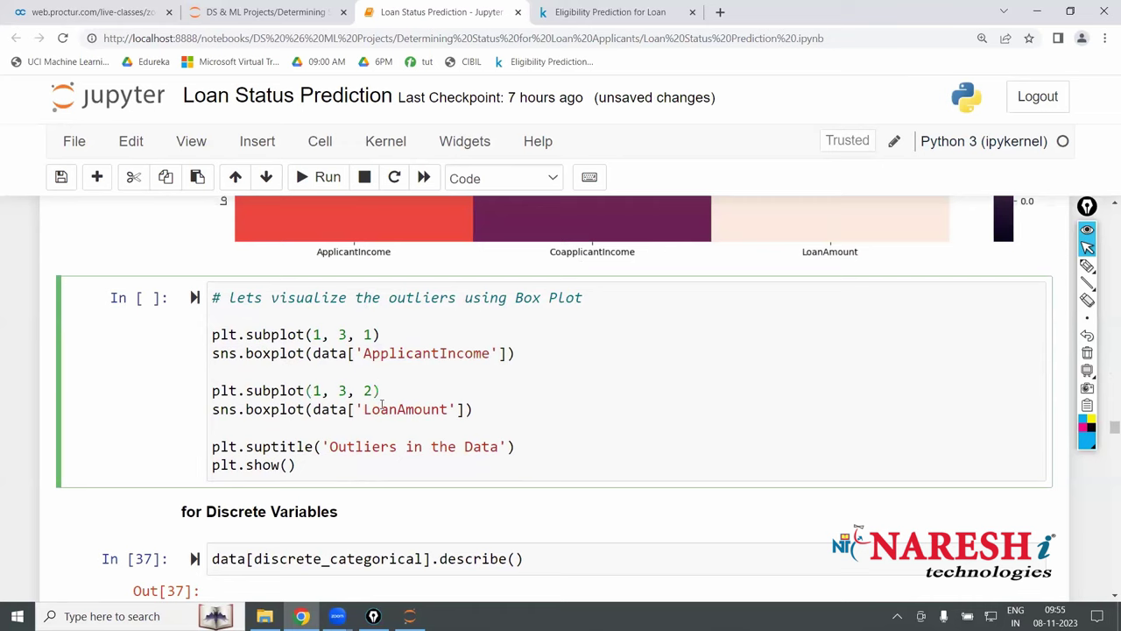
- Copy the sns.boxplot(data['ApplicantIncome']) line onto a new line below plt.subplot(1, 3, 2), followed by a line break
left_click_drag(490, 353, 365, 352)
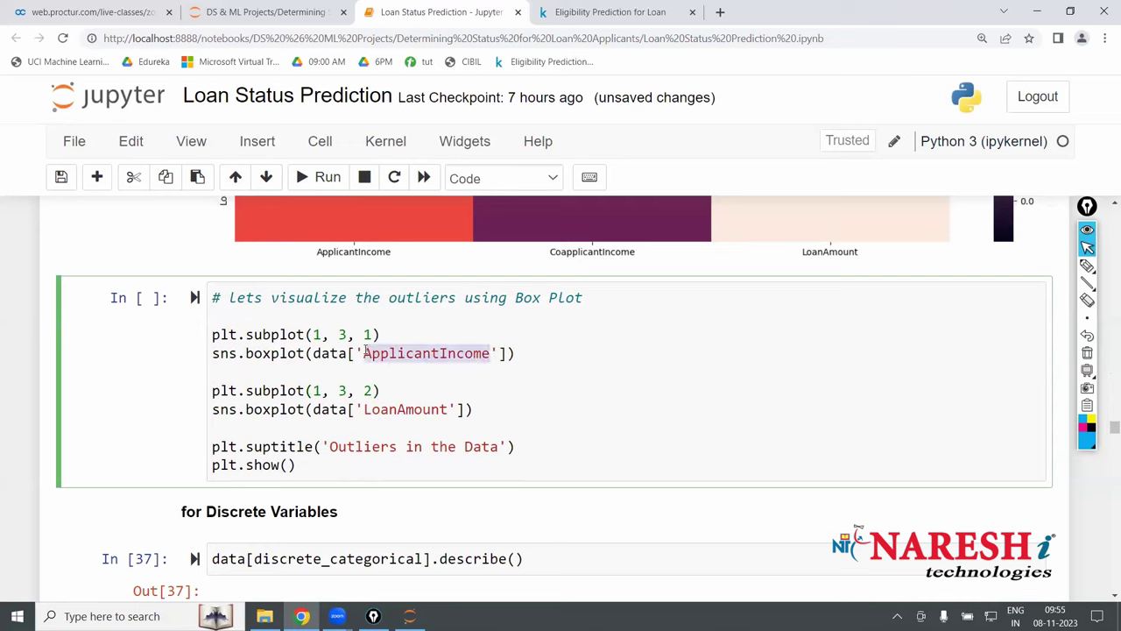
left_click(429, 390)
left_click_drag(543, 352, 211, 338)
left_click_drag(537, 352, 203, 353)
key("ctrl+c")
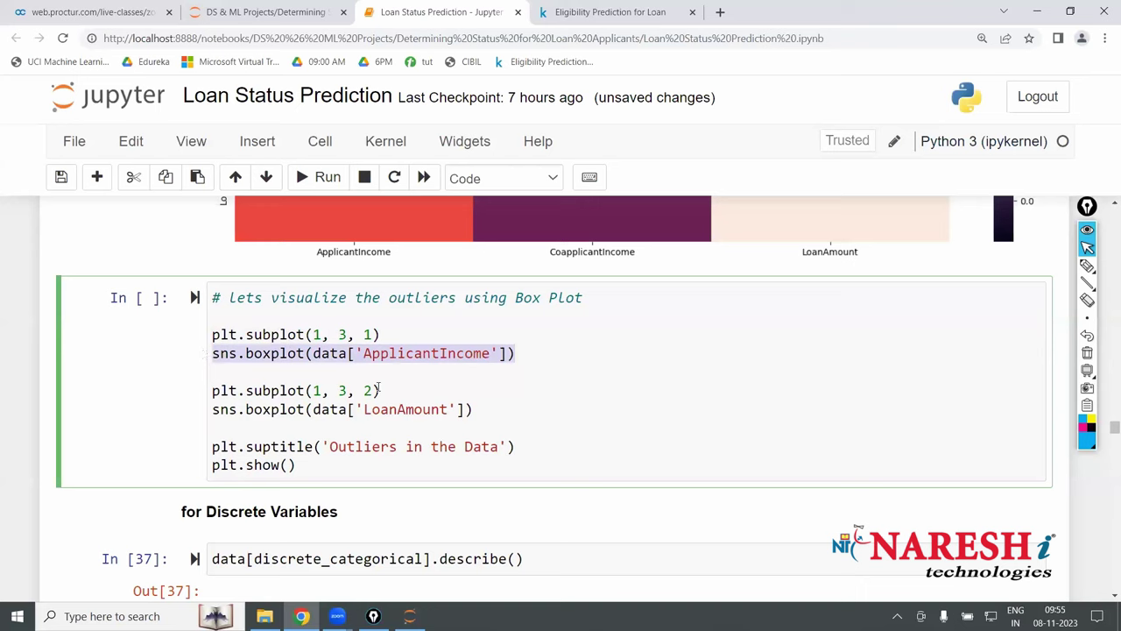
left_click(379, 390)
key("Return")
key("ctrl+v")
key("Return")
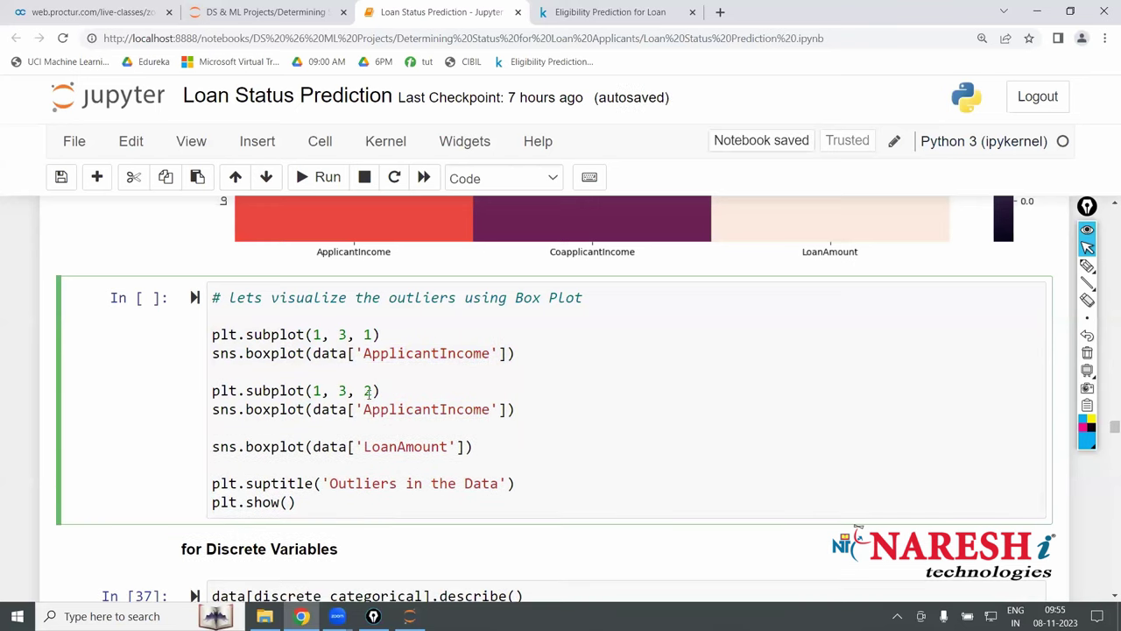
- Change the column name in the second boxplot line to 'CoapplicantIncome'
left_click(363, 409)
type("Co")
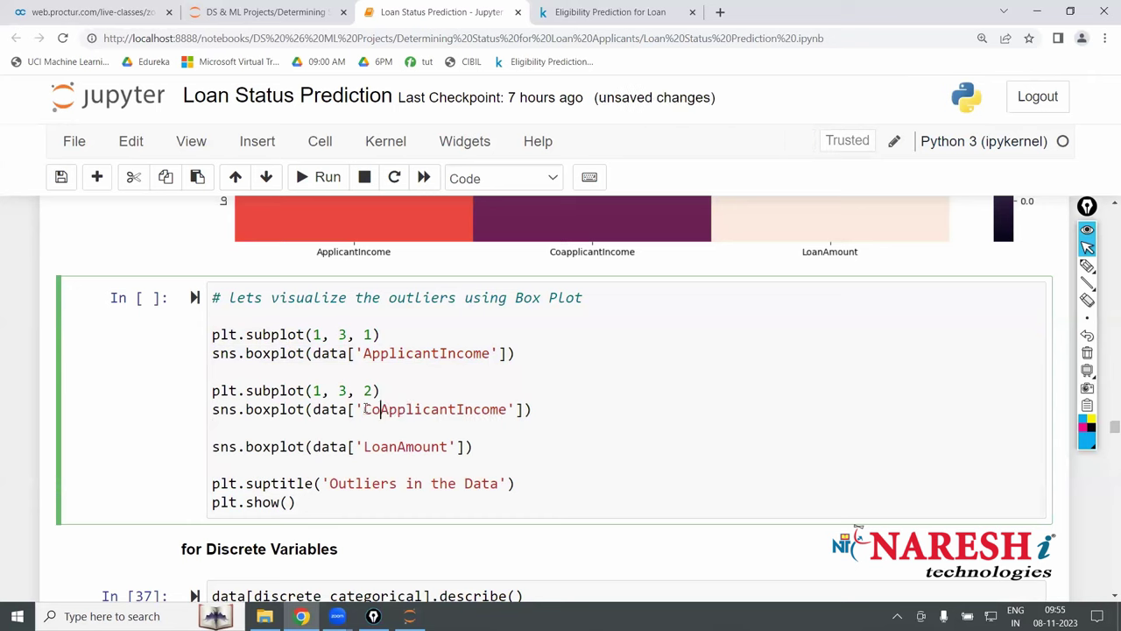
key("Delete")
type("a")
- Copy the plt.subplot(1, 3, 2) line onto a new line above the LoanAmount boxplot and run the cell
left_click_drag(383, 391, 208, 395)
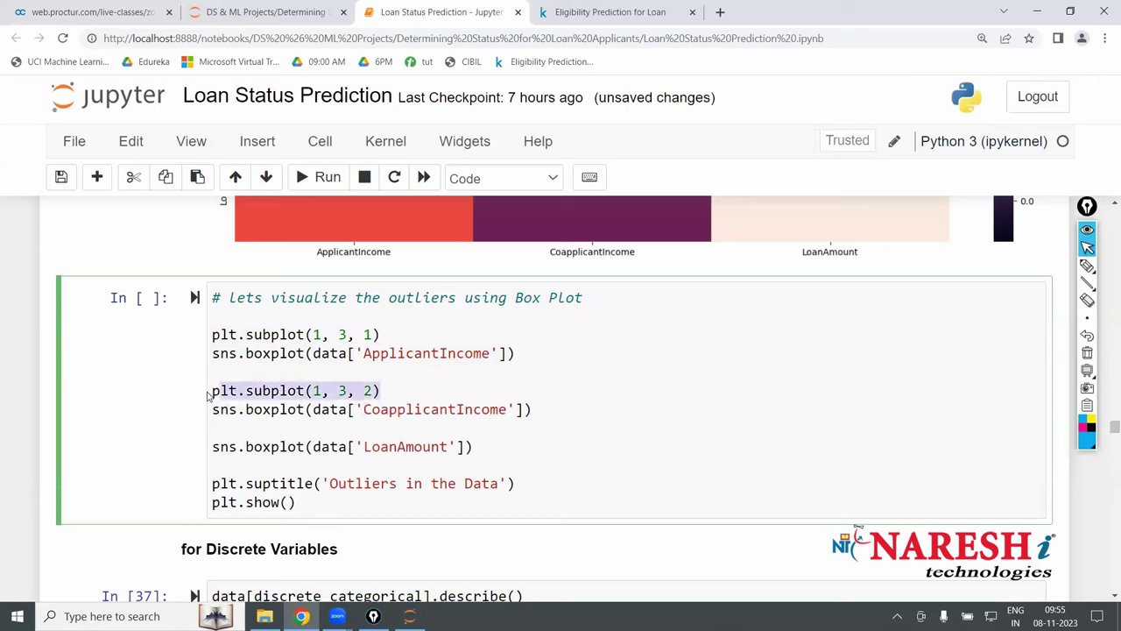
left_click(253, 434)
key("Return")
key("ctrl+v")
left_click(557, 462)
key("shift+Return")
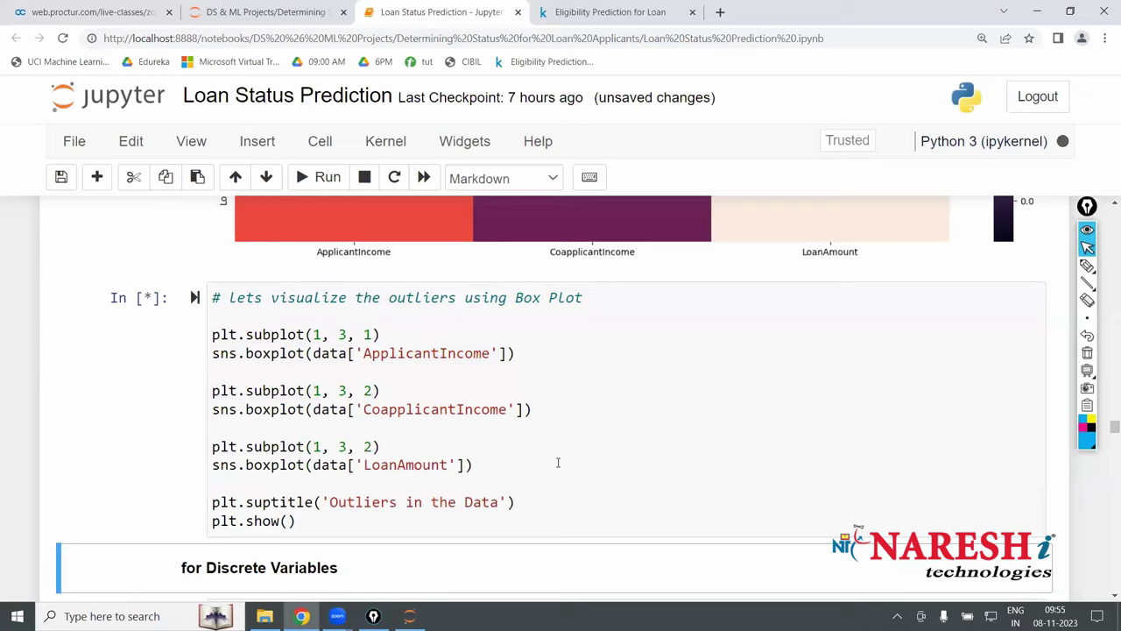
scroll(558, 462, "down", 7)
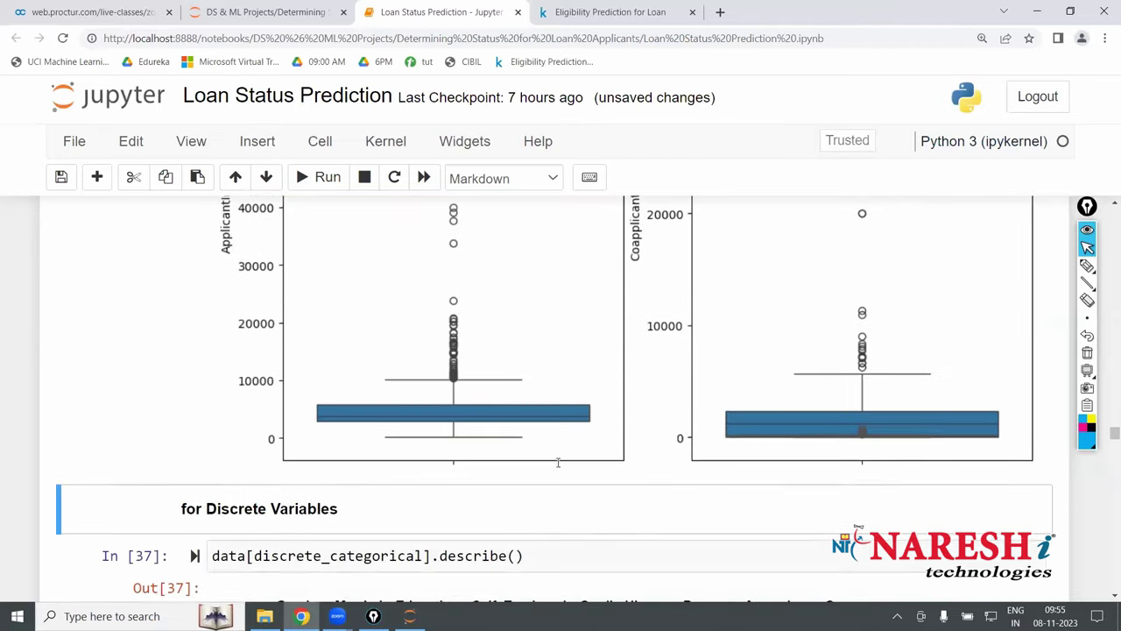
- Change the LoanAmount subplot call to plt.subplot(1, 3, 3) and rerun the box plot cell
scroll(558, 463, "up", 10)
left_click(377, 339)
key("BackSpace")
type("3")
key("shift+Return")
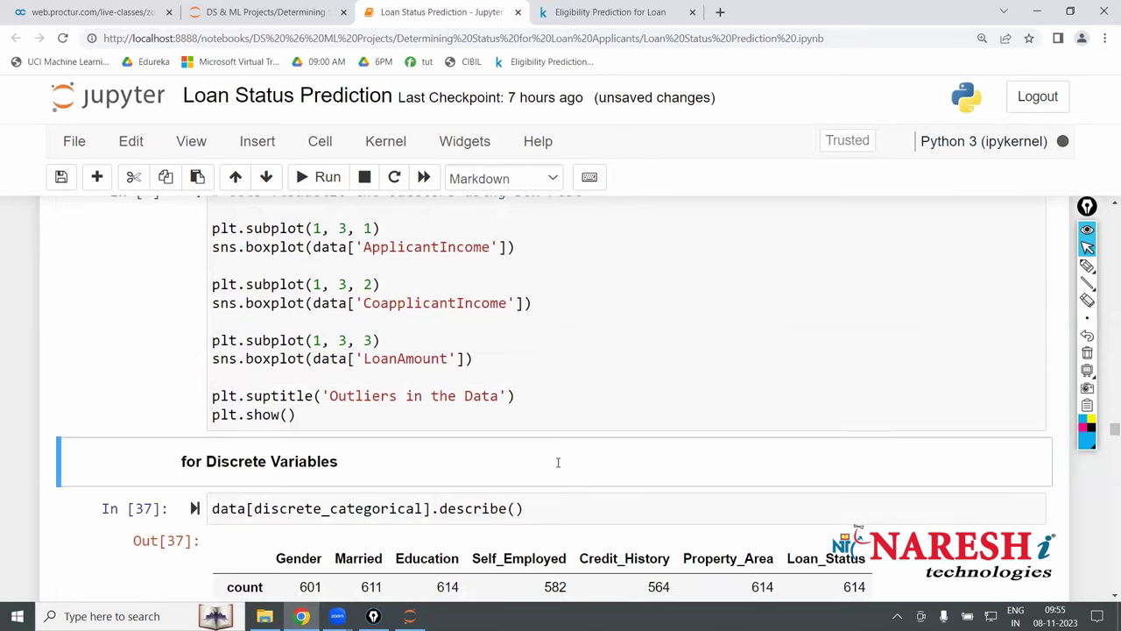
scroll(558, 463, "down", 1)
scroll(558, 462, "down", 2)
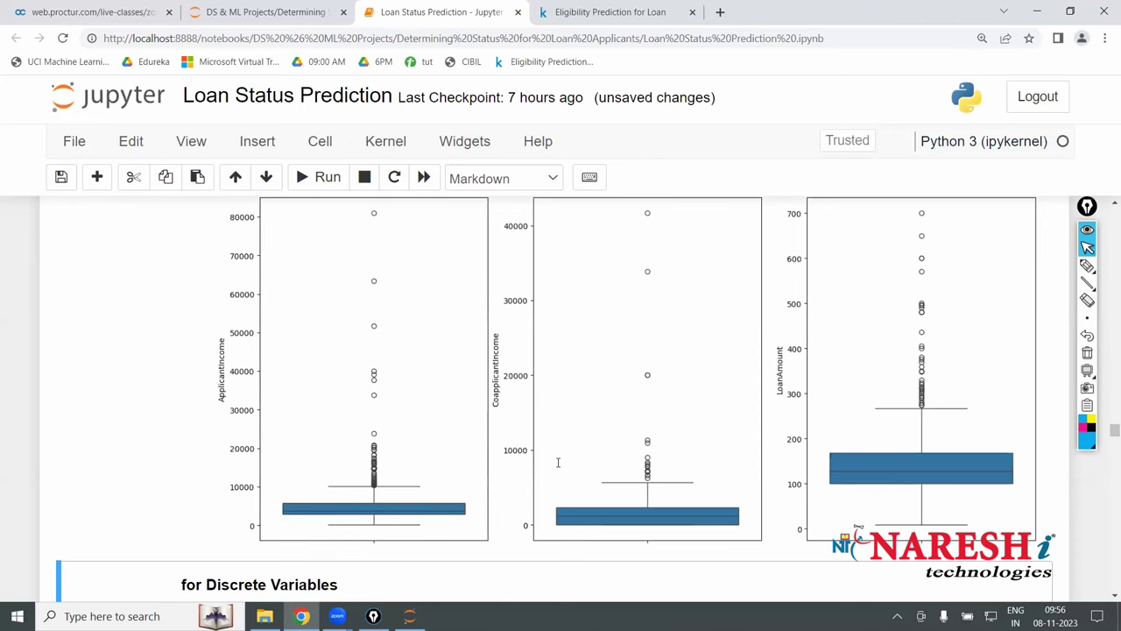
- Run the first Data Preparation cell, which sums ApplicantIncome and CoapplicantIncome into Income and drops both source columns
scroll(557, 462, "down", 20)
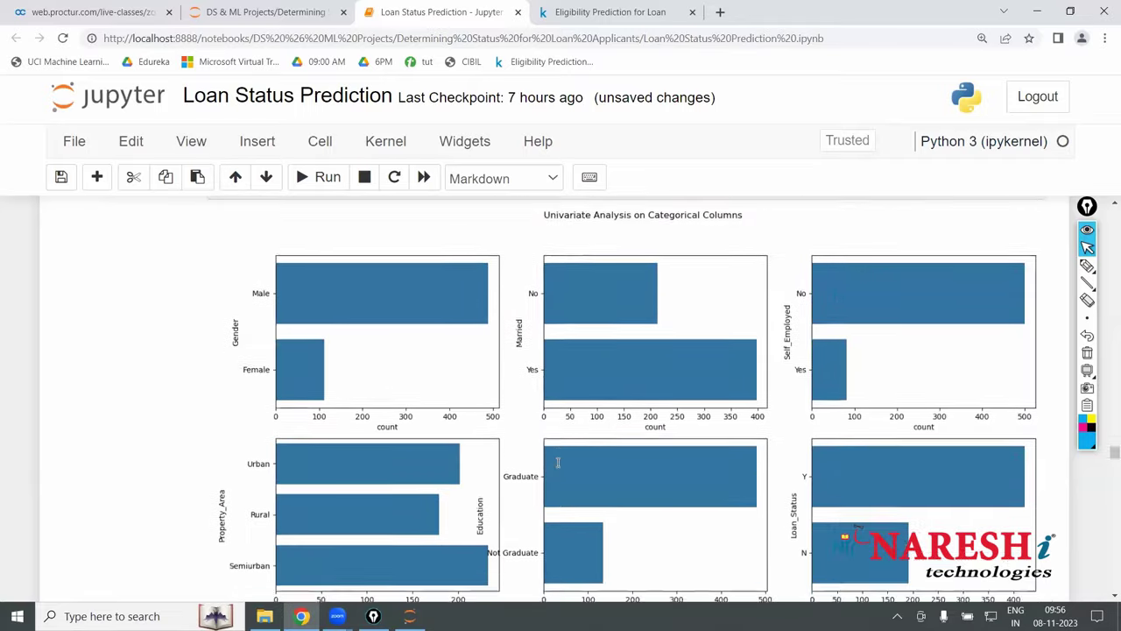
scroll(557, 462, "down", 3)
scroll(557, 462, "up", 1)
key("Down")
key("Return")
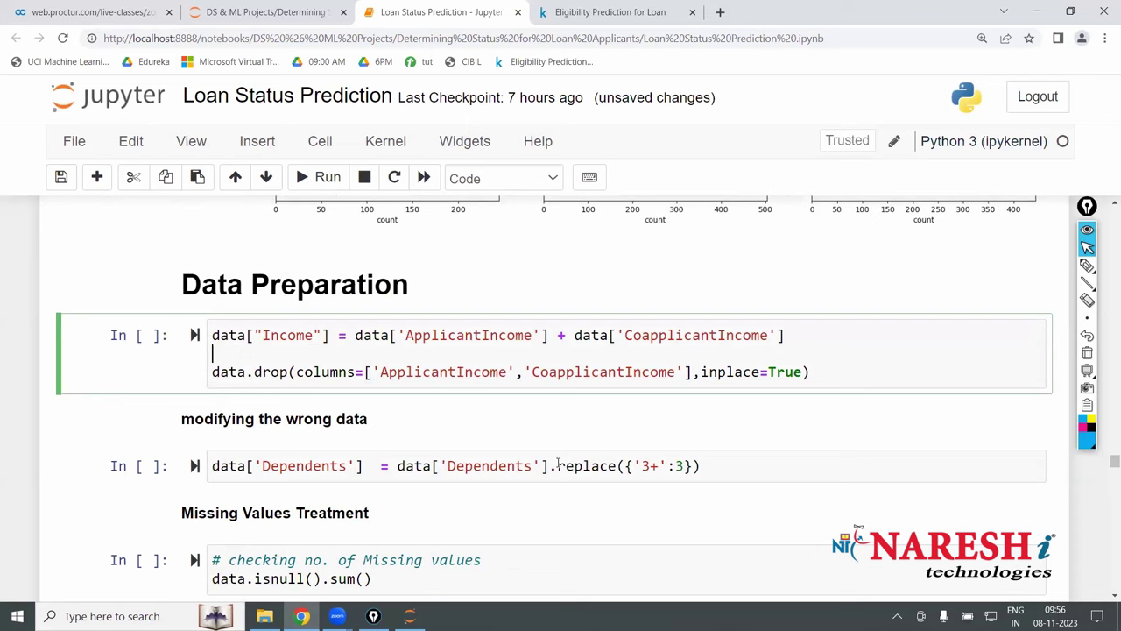
left_click_drag(330, 334, 215, 333)
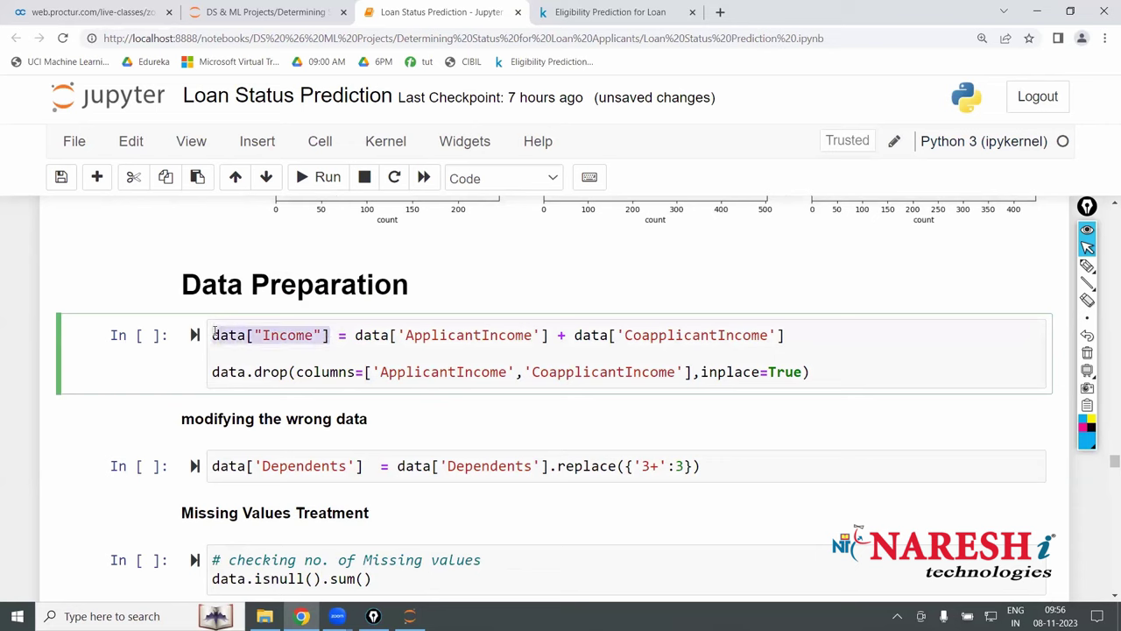
left_click(500, 350)
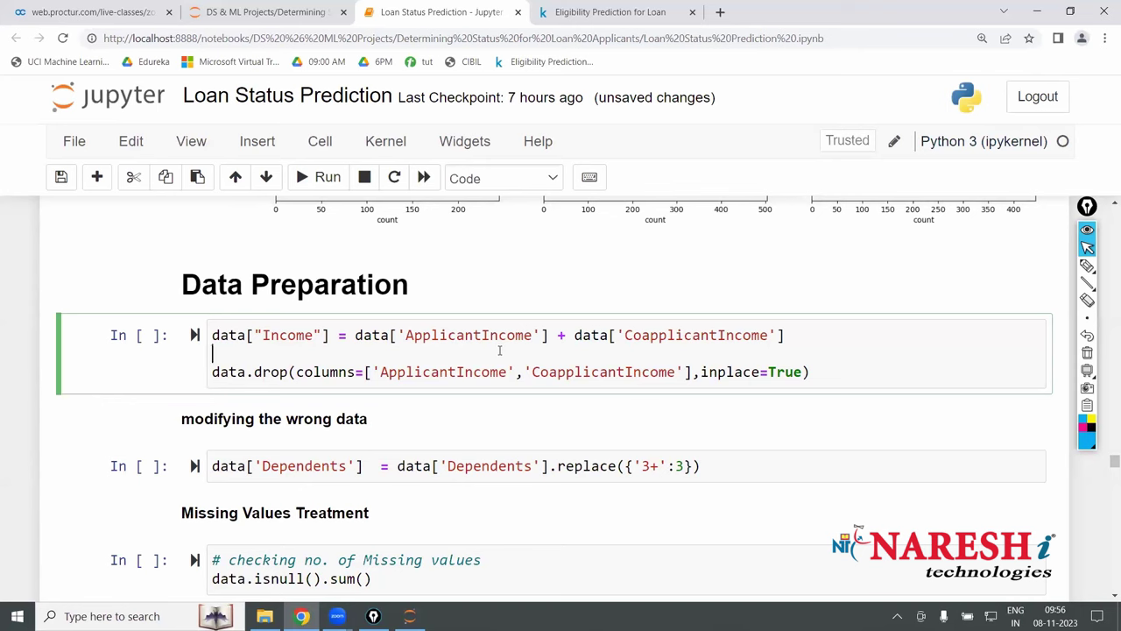
left_click(333, 336)
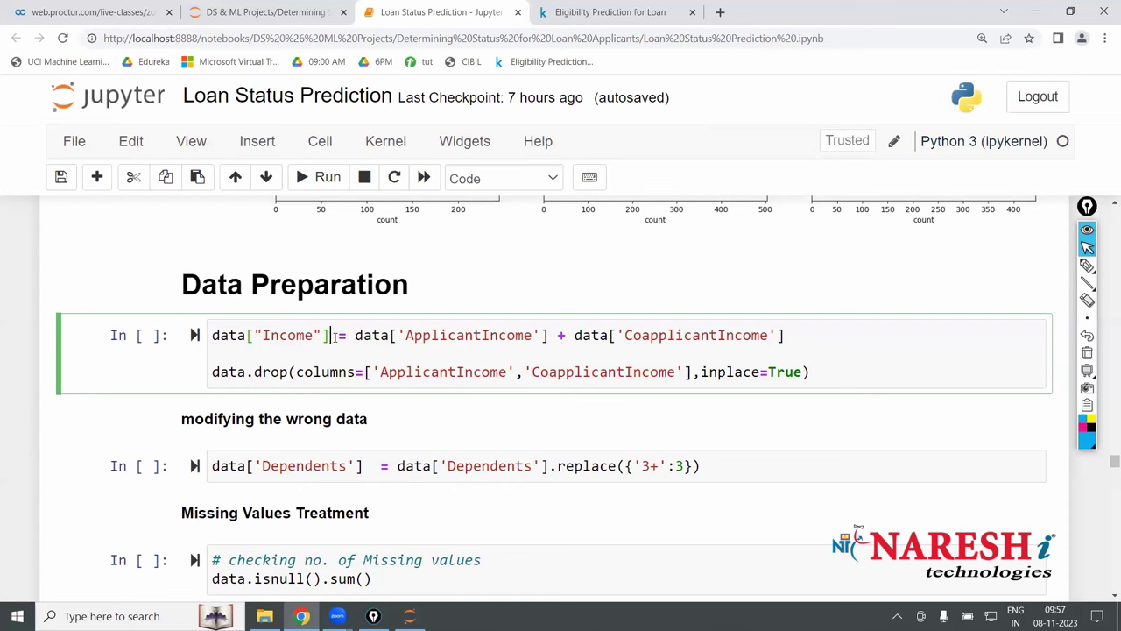
left_click(312, 335)
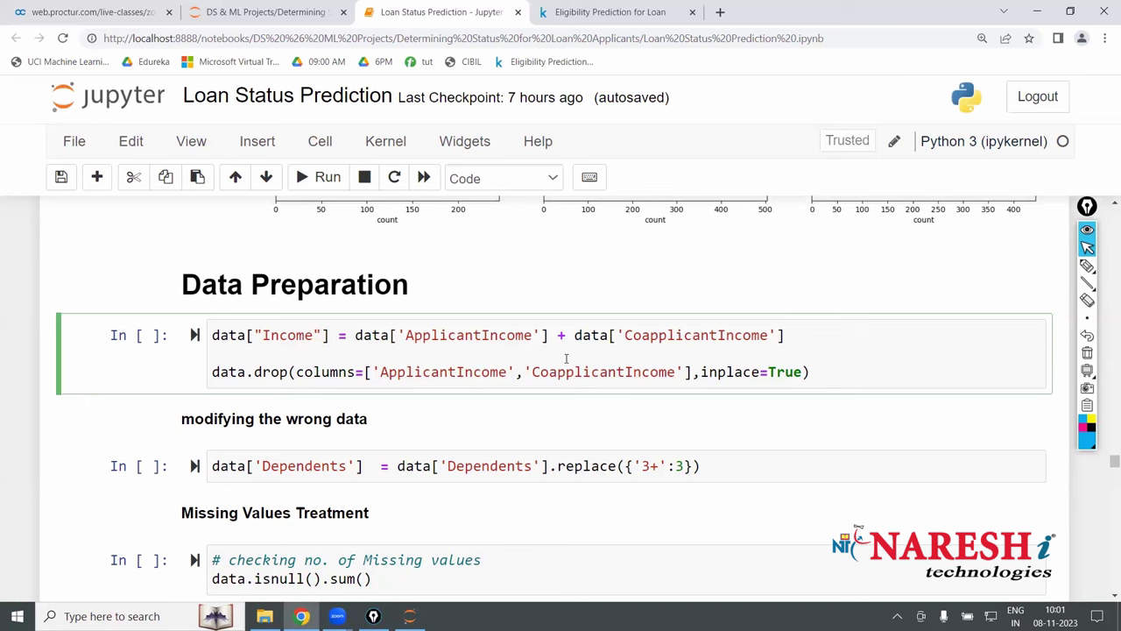
left_click(826, 344)
key("shift+Return")
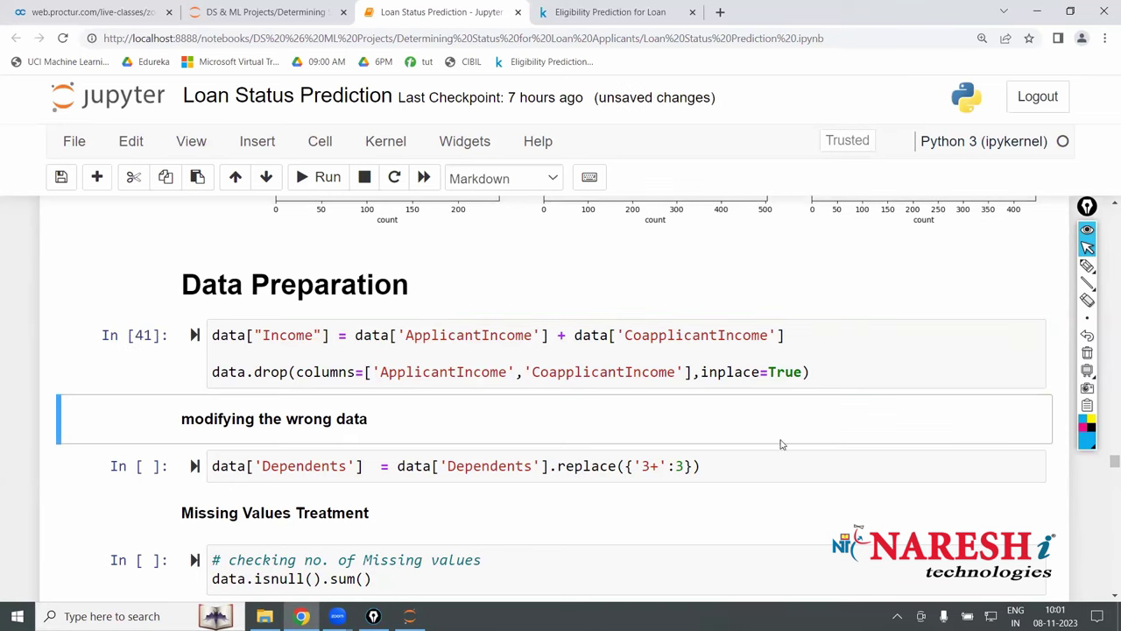
- Review the earlier unique-value and value-count outputs of the Dependents column
left_click(713, 468)
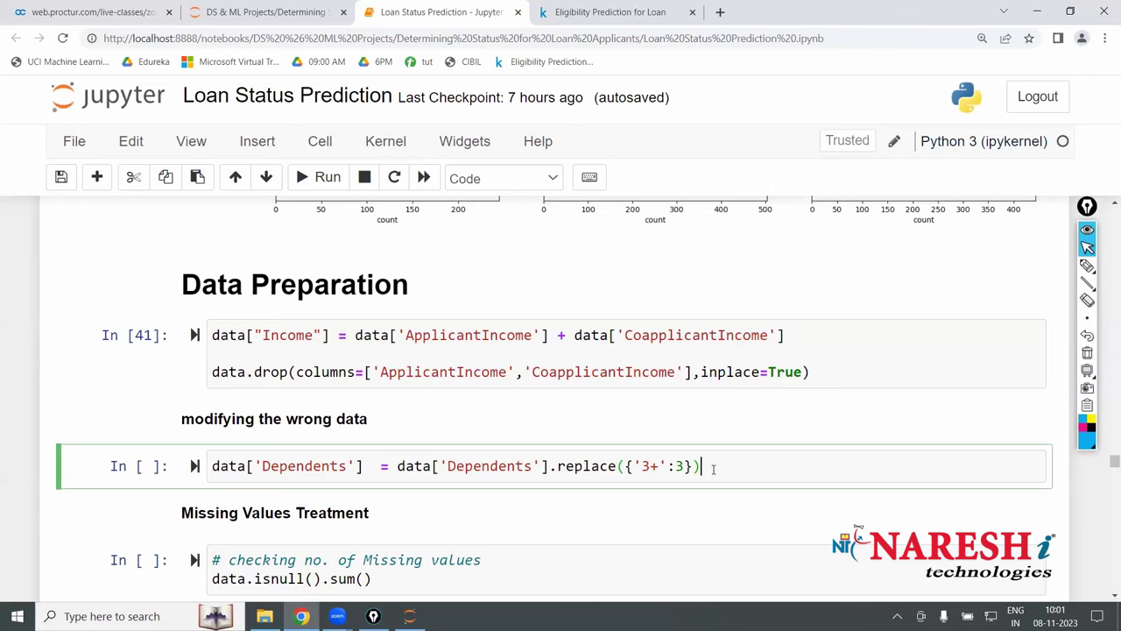
scroll(713, 469, "up", 15)
scroll(713, 469, "up", 20)
scroll(712, 469, "up", 15)
scroll(715, 471, "up", 15)
scroll(714, 471, "up", 15)
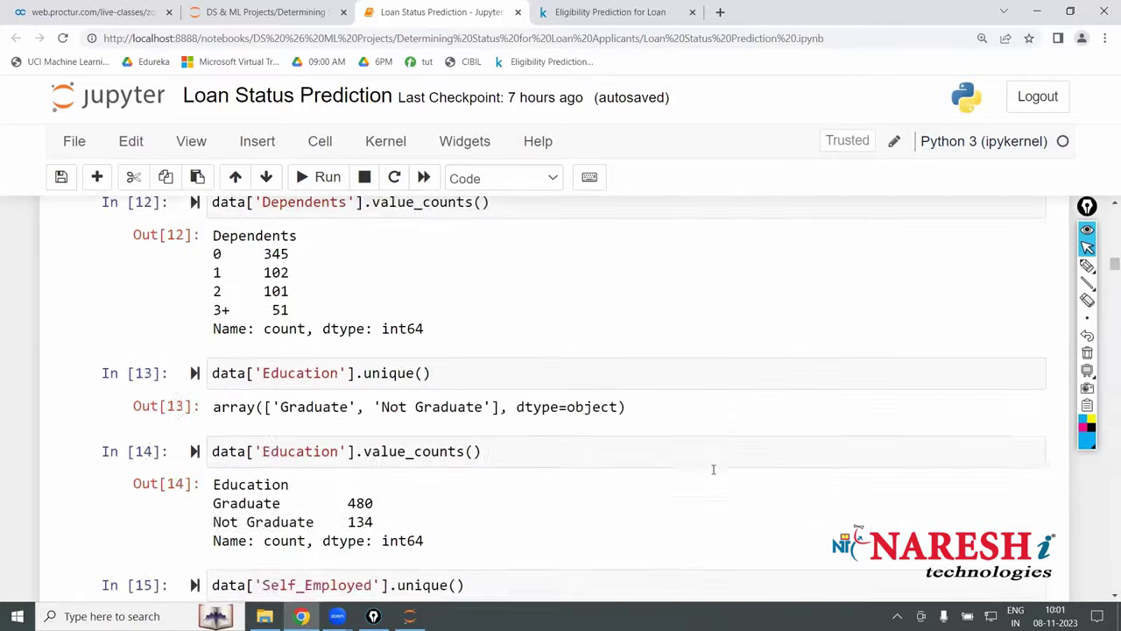
scroll(713, 469, "up", 2)
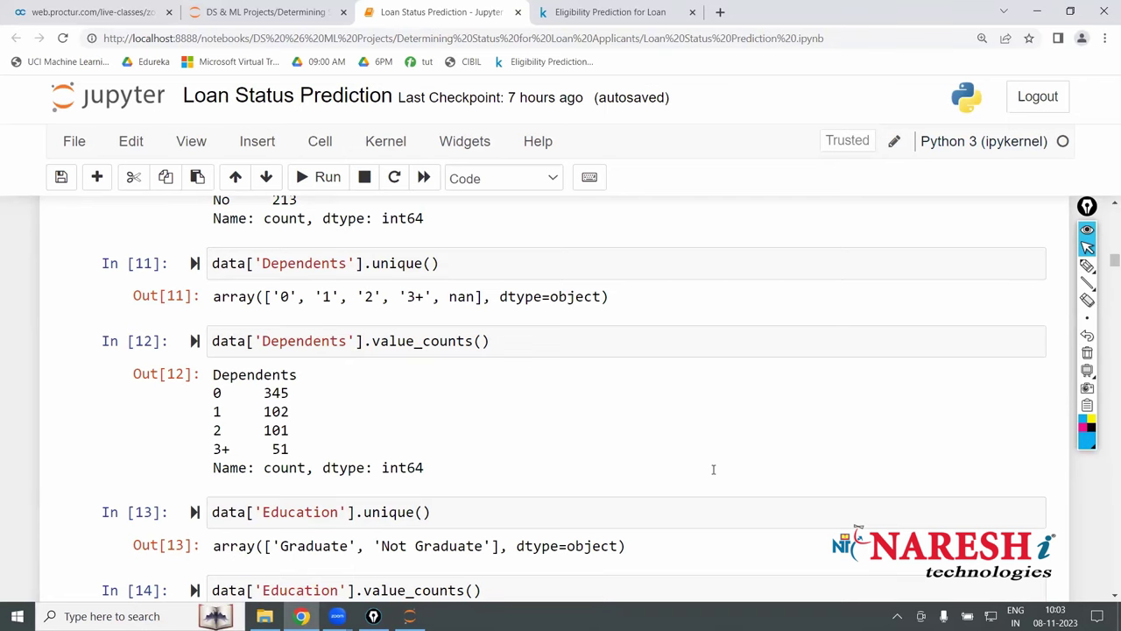
- Run the cell under 'modifying the wrong data' that replaces '3+' with 3 in the Dependents column
scroll(713, 469, "down", 15)
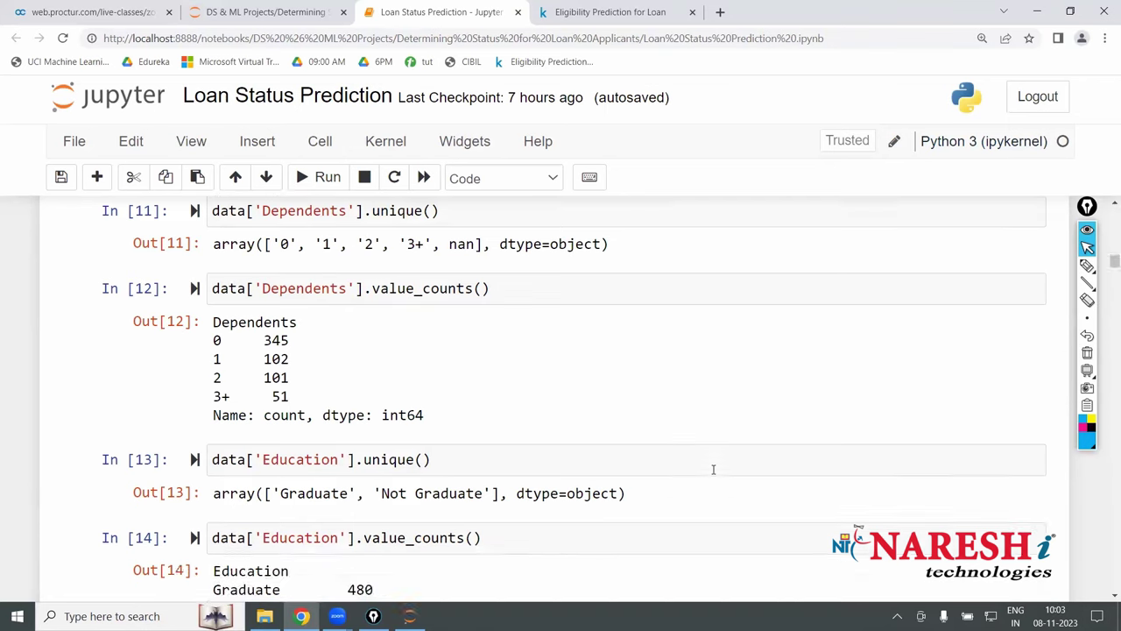
scroll(714, 471, "down", 5)
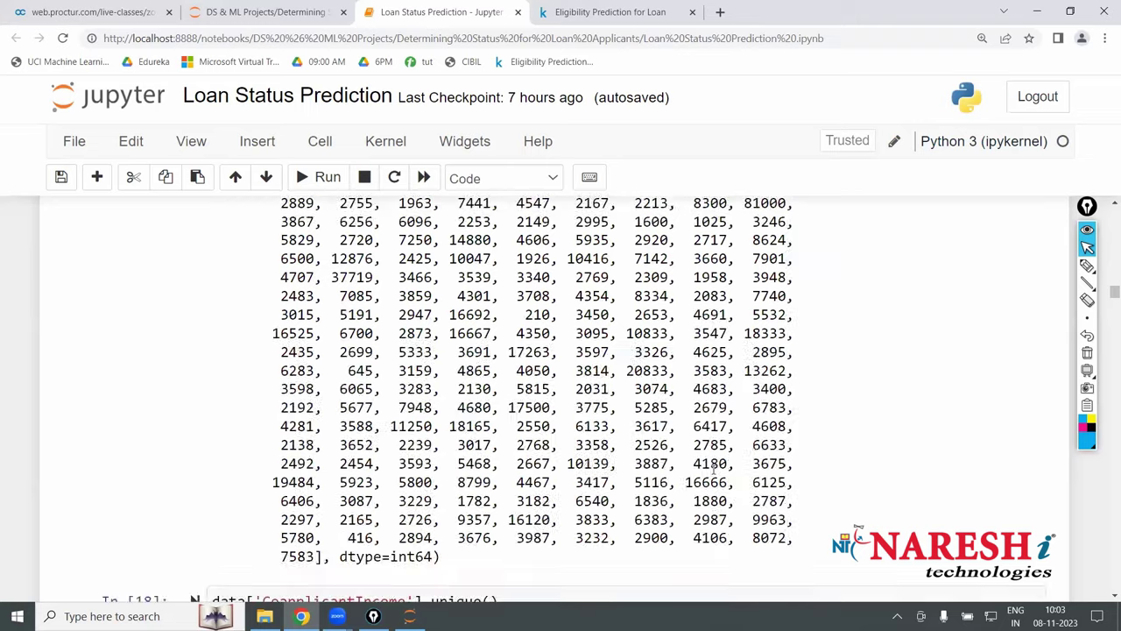
scroll(713, 469, "down", 20)
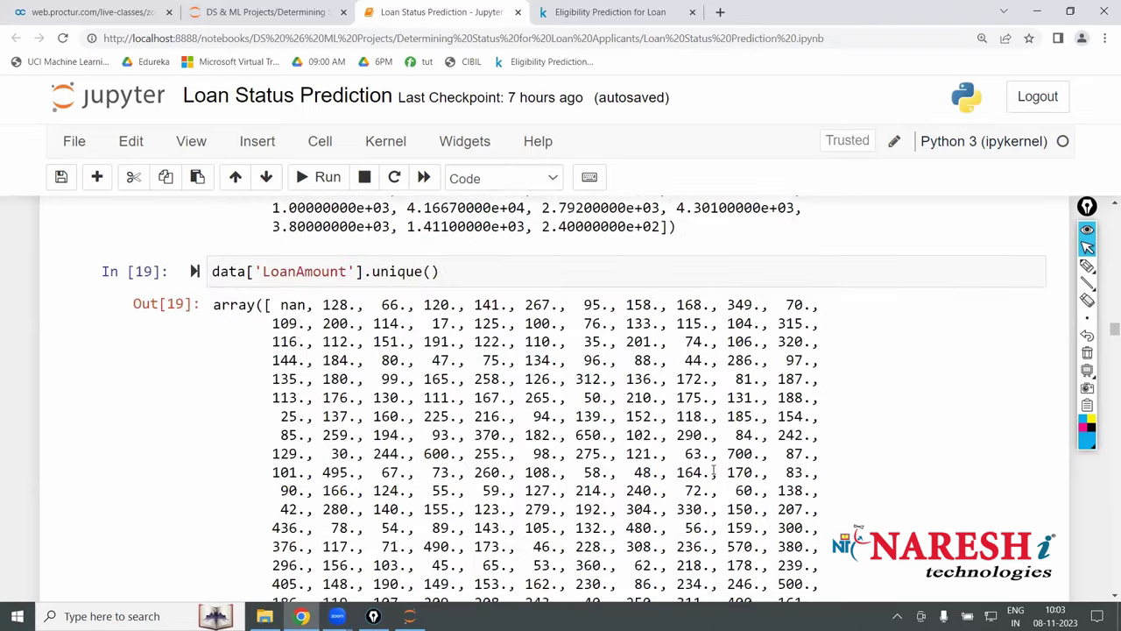
scroll(713, 469, "down", 20)
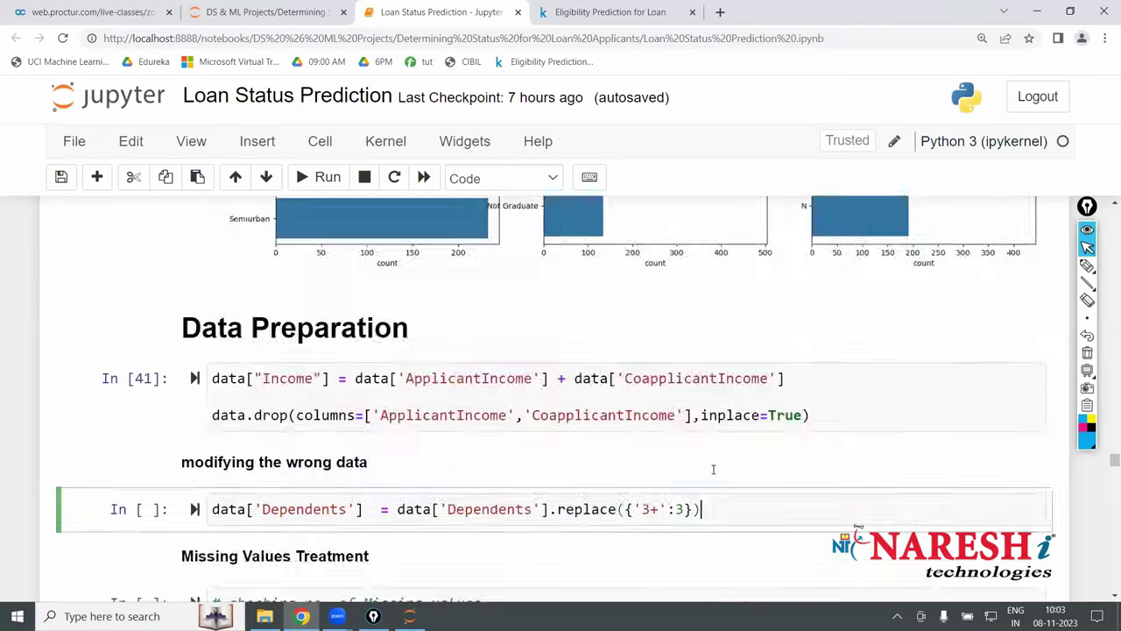
key("shift+Return")
key("shift+Return")
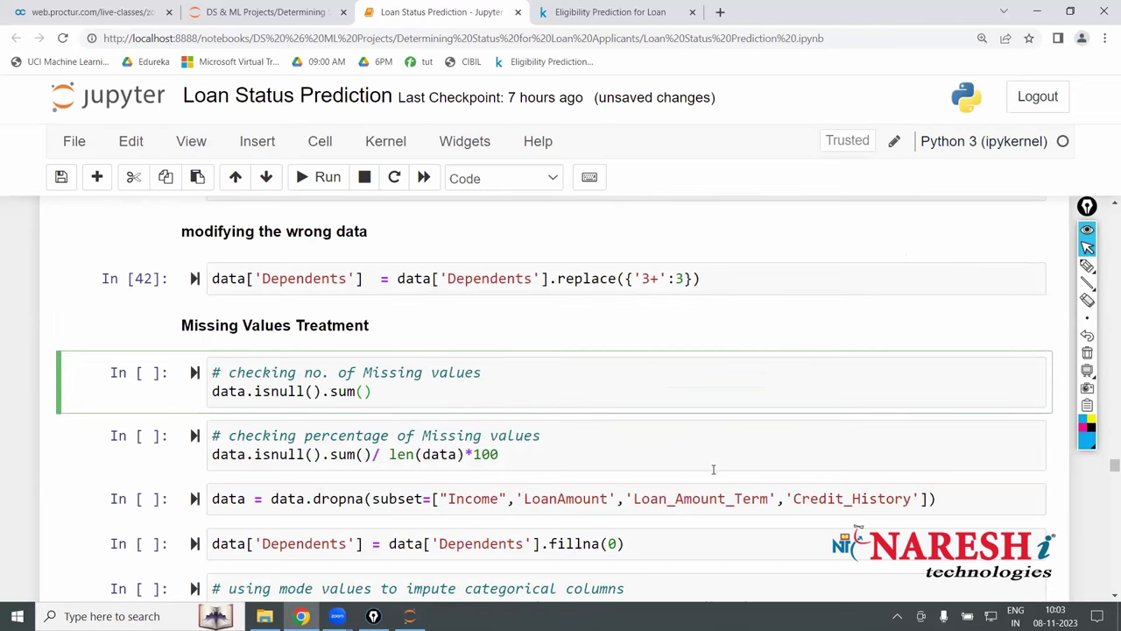
- Run the two Missing Values Treatment cells that compute the number and the percentage of missing values
key("shift+Return")
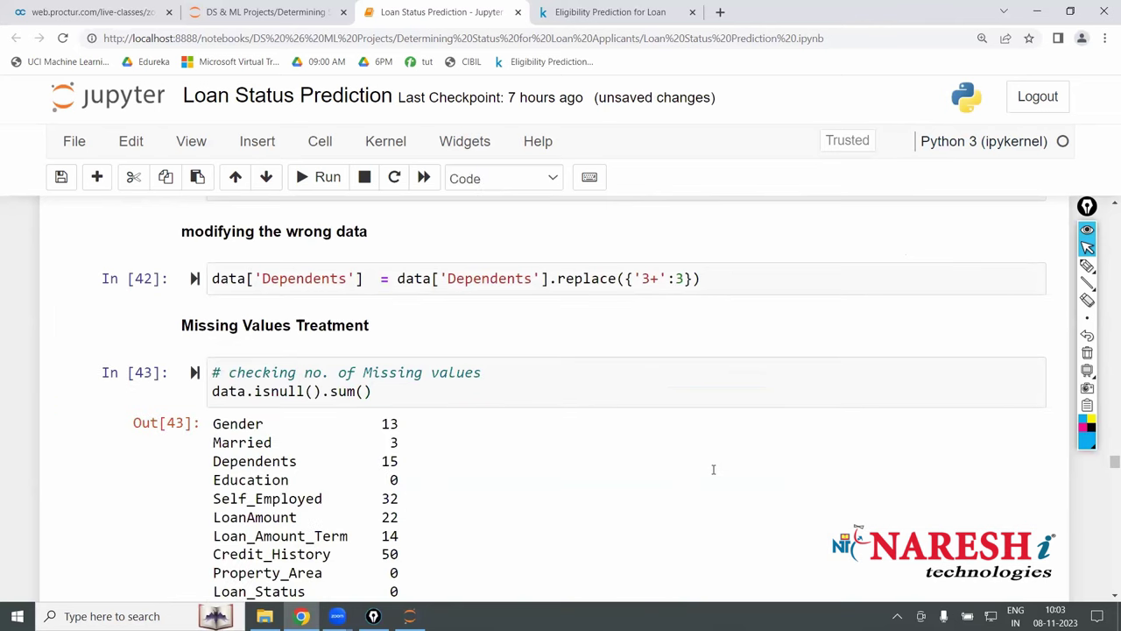
scroll(712, 469, "down", 3)
key("shift+Return")
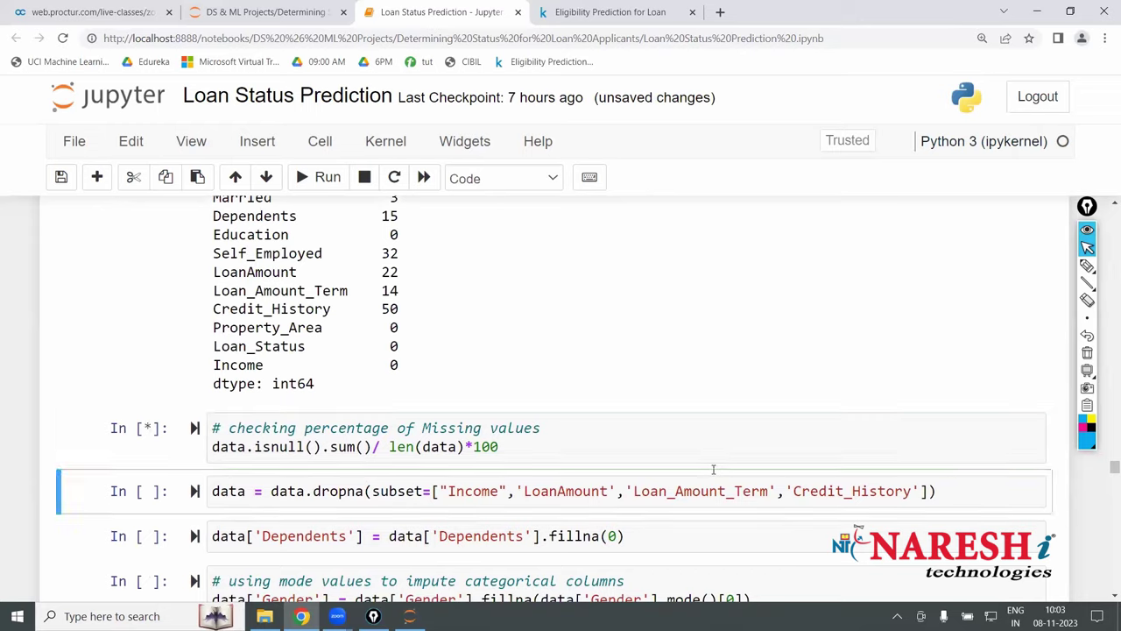
scroll(713, 469, "down", 3)
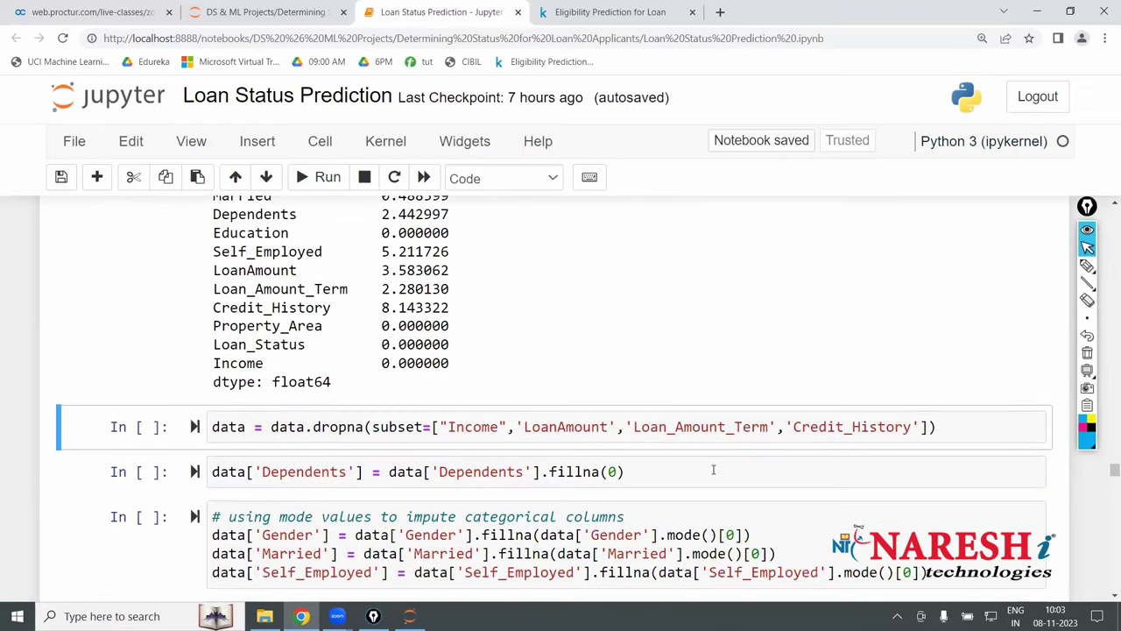
- Annotate the screen with a freehand rectangle and handwritten notes beside it, and erase all the markings
left_click(472, 441)
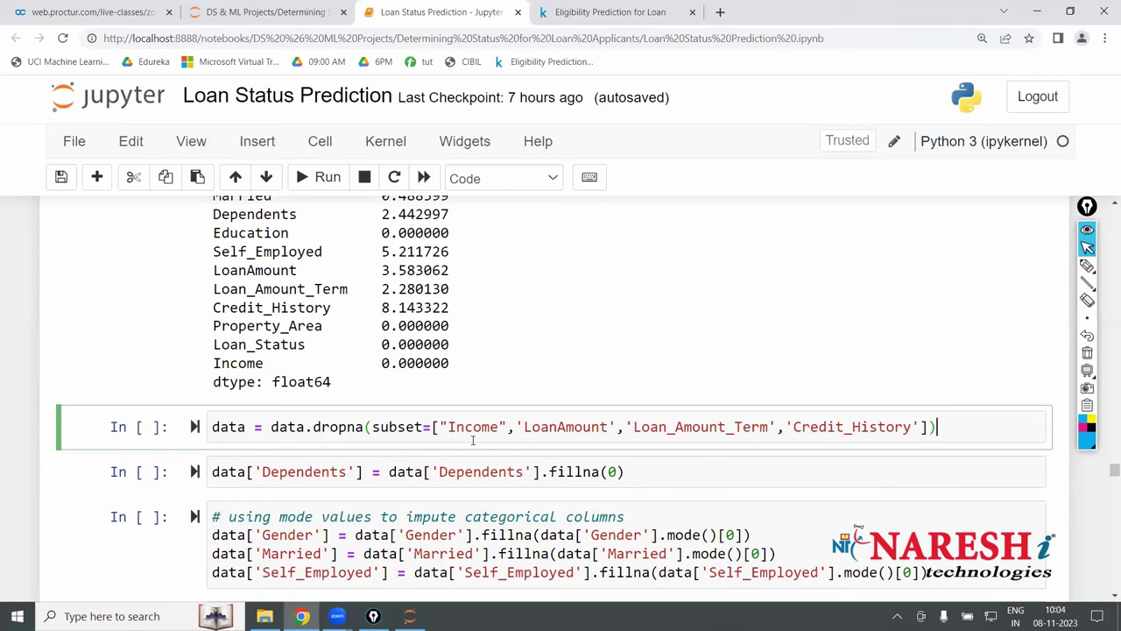
left_click(1086, 264)
mouse_move(617, 255)
left_mouse_down()
mouse_move(989, 207)
mouse_move(628, 245)
left_mouse_up()
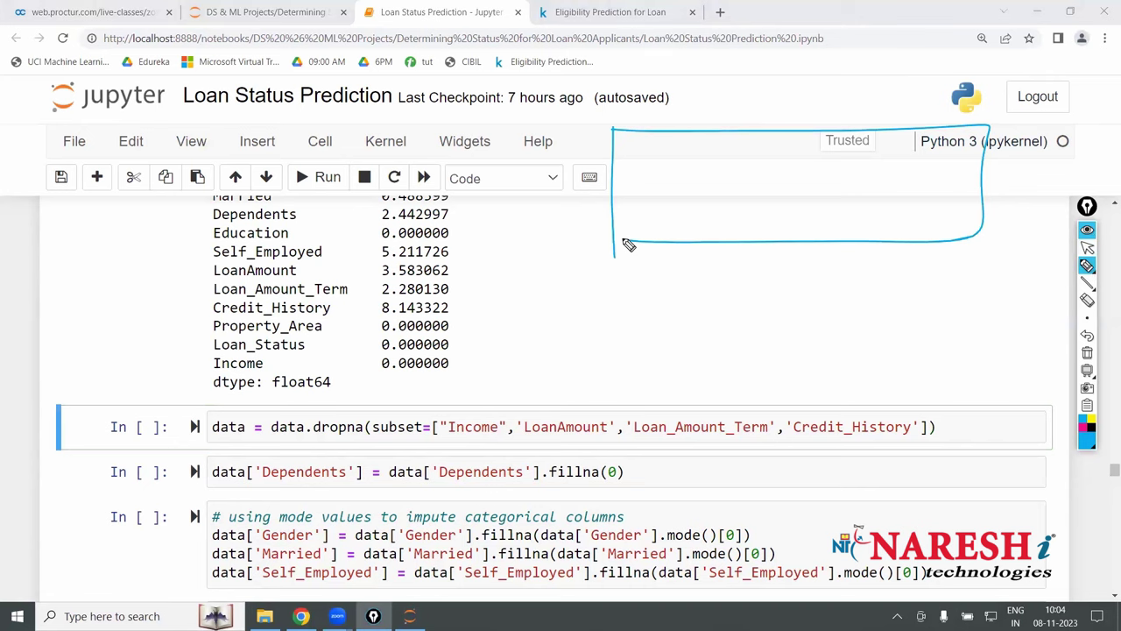
mouse_move(273, 145)
left_mouse_down()
mouse_move(306, 220)
mouse_move(327, 180)
mouse_move(418, 191)
mouse_move(562, 144)
mouse_move(571, 198)
left_mouse_up()
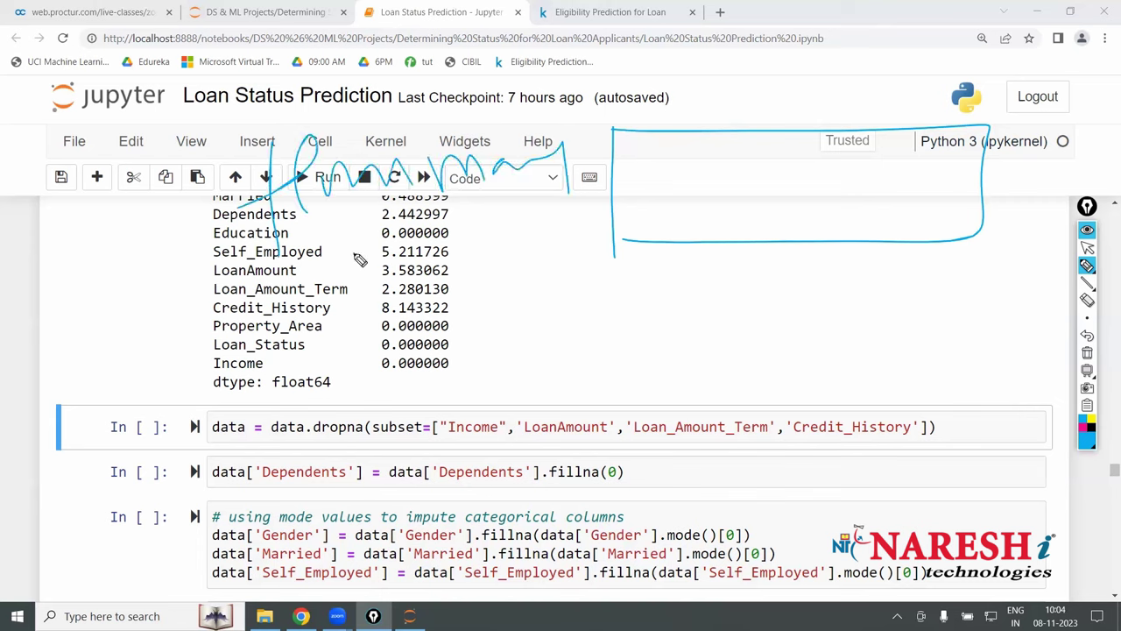
left_click_drag(328, 267, 369, 255)
mouse_move(54, 269)
left_mouse_down()
mouse_move(102, 226)
mouse_move(223, 214)
mouse_move(263, 180)
left_mouse_up()
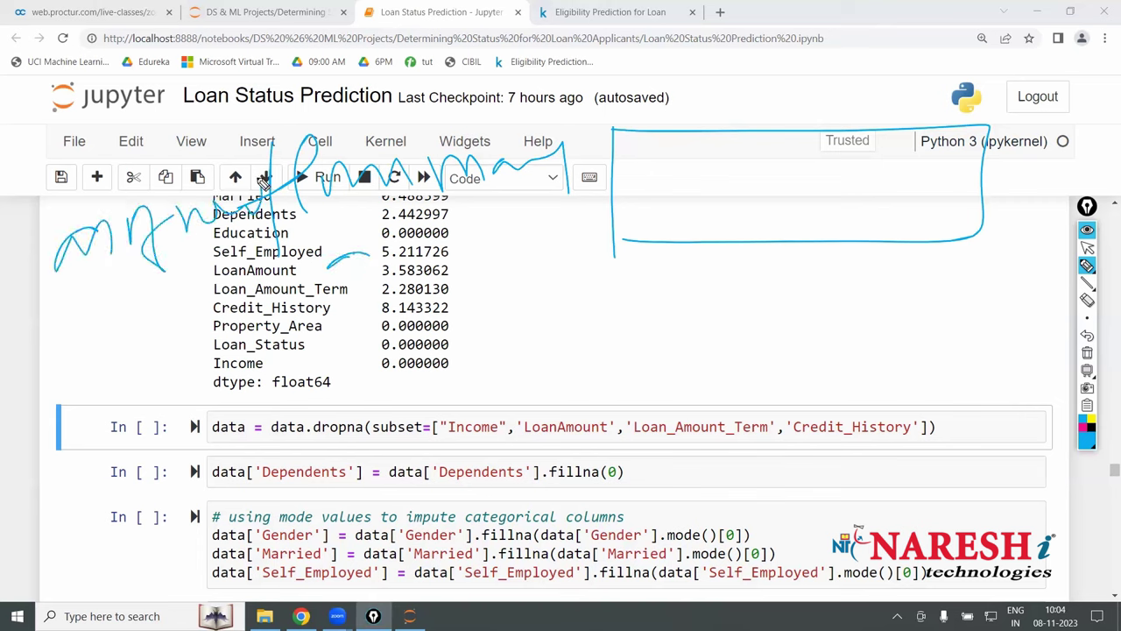
left_click_drag(331, 282, 386, 256)
mouse_move(422, 234)
left_mouse_down()
mouse_move(433, 249)
mouse_move(420, 268)
mouse_move(490, 229)
mouse_move(557, 235)
left_mouse_up()
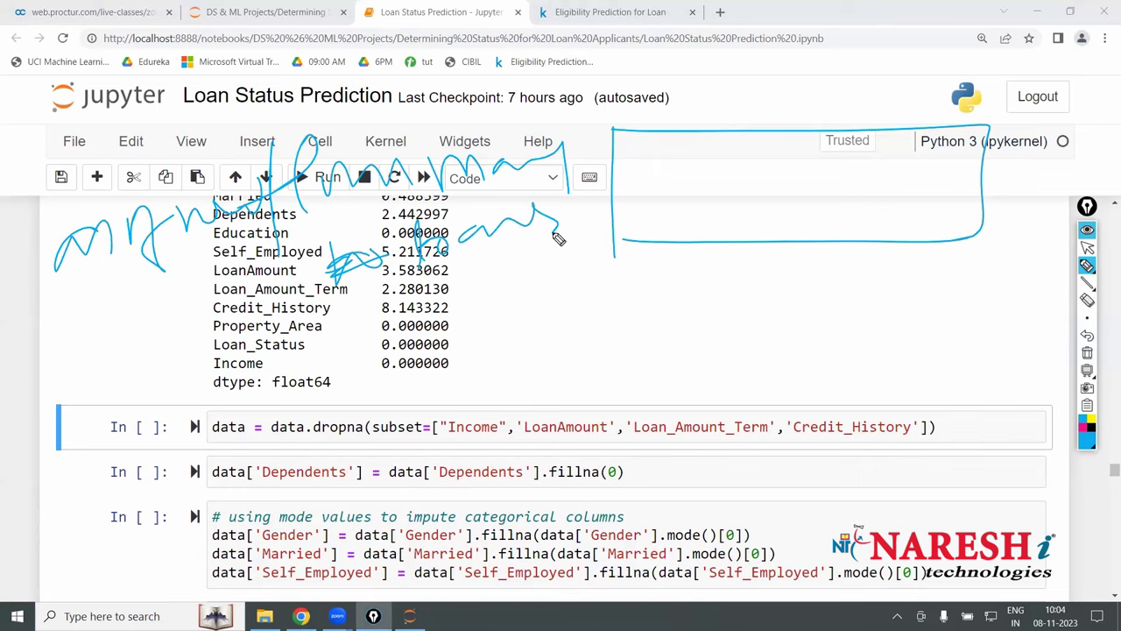
left_click(1087, 353)
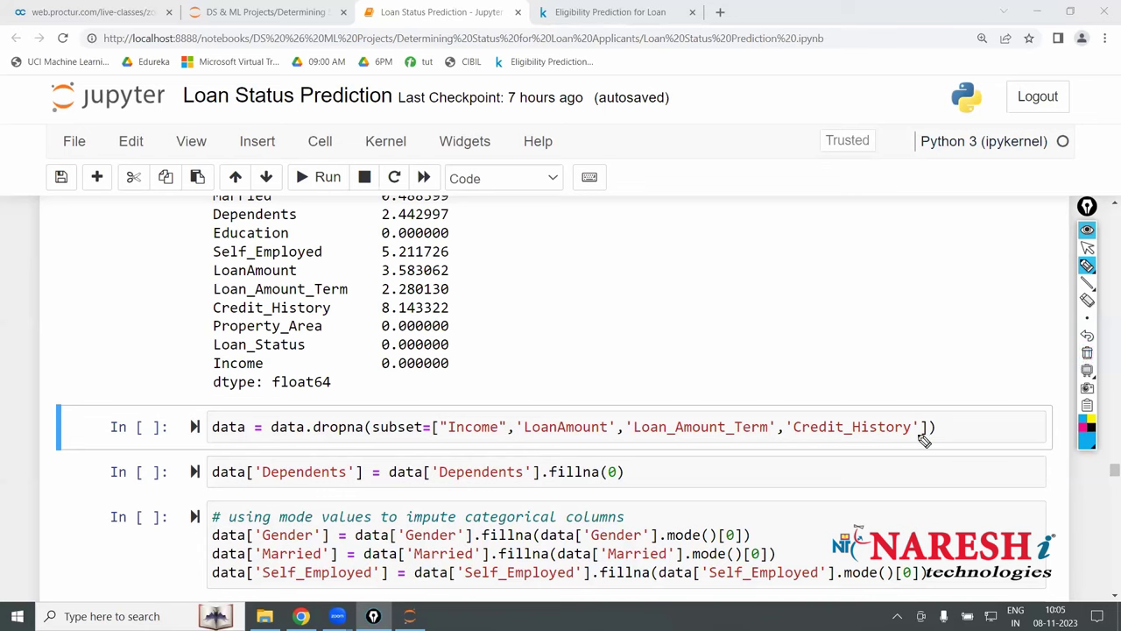
- Mark 'Credit_History', dropna and "Income" in the dropna line with the pen, clear the marks and return to the normal pointer
left_click_drag(917, 437, 807, 429)
left_click_drag(312, 438, 353, 437)
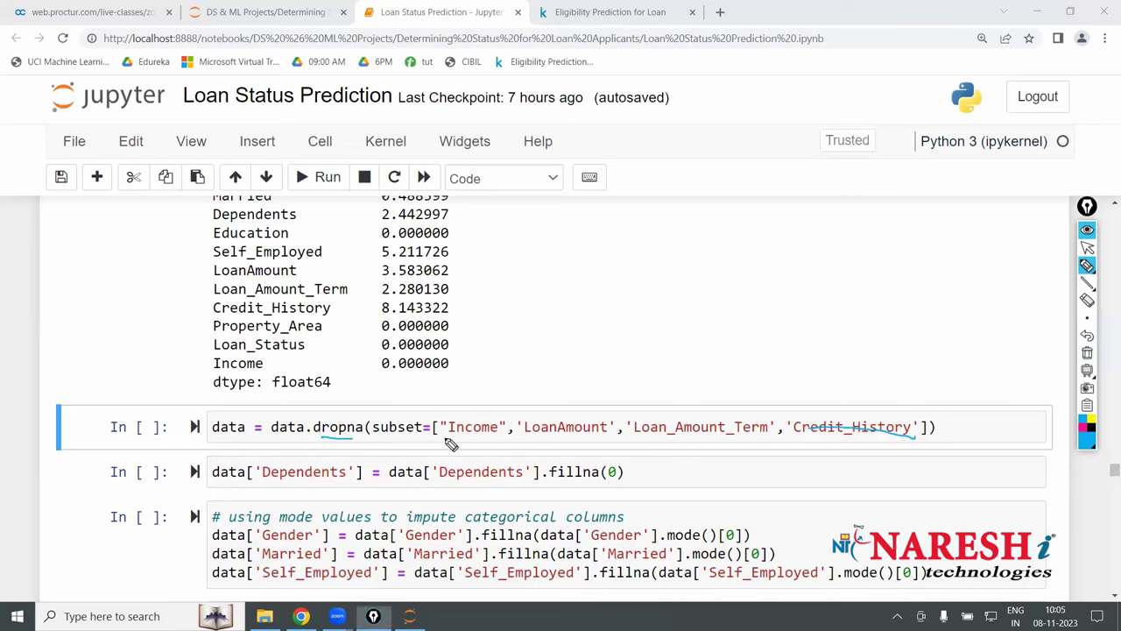
left_click_drag(445, 440, 491, 442)
left_click(1086, 352)
left_click(1086, 247)
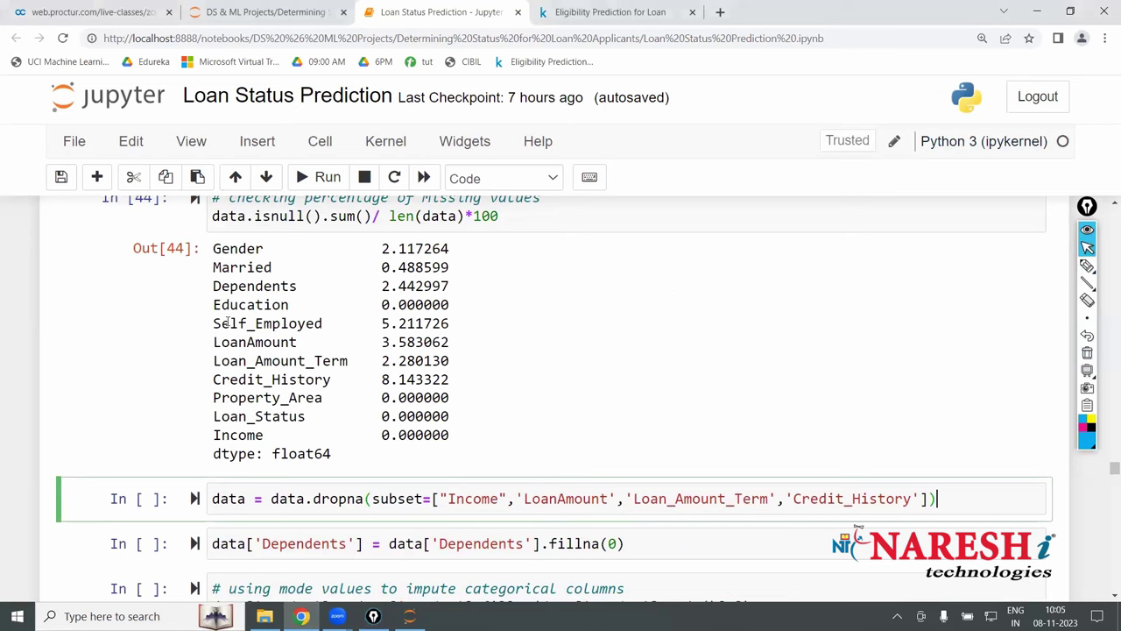
- Highlight the Income row in the missing-percentage output and open the dropna cell for editing
left_click_drag(256, 435, 408, 435)
left_click(448, 435)
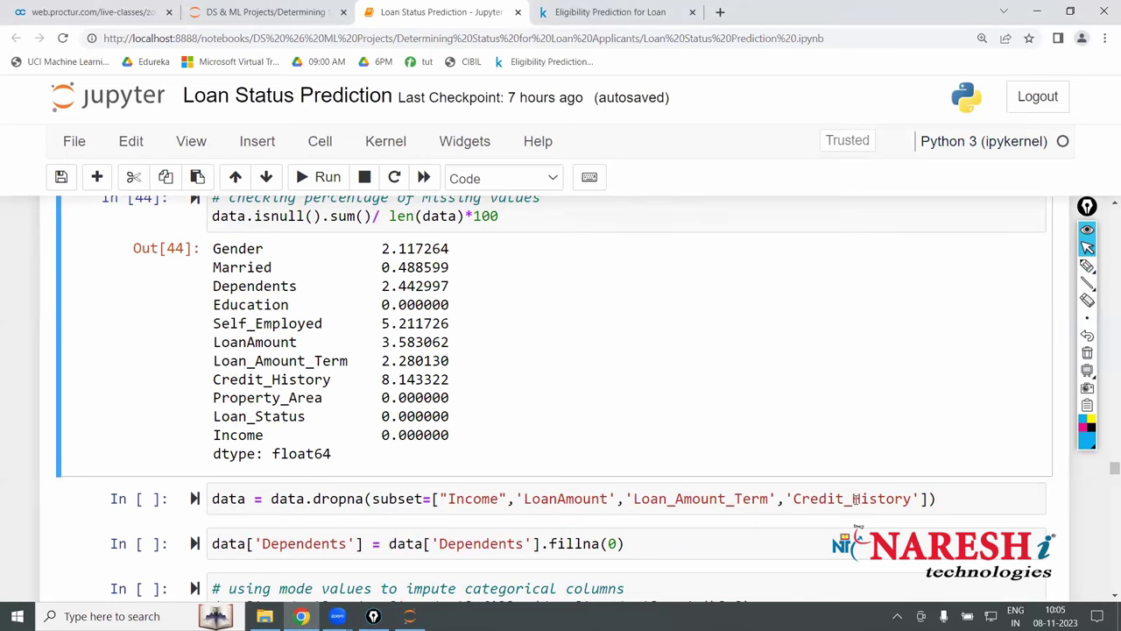
key("shift+Return")
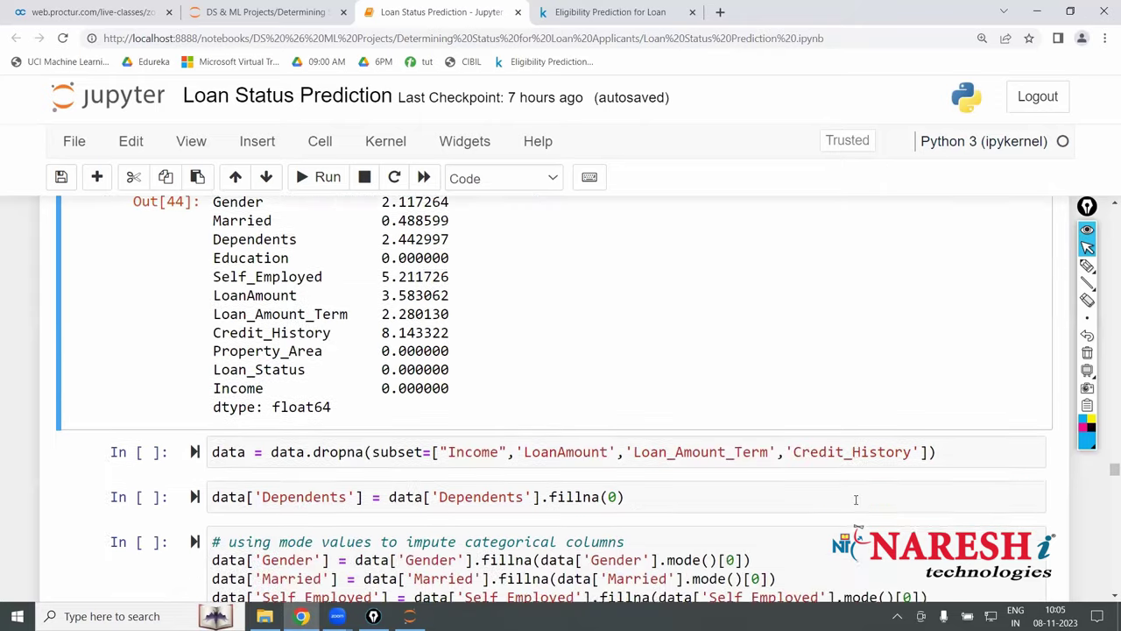
key("Return")
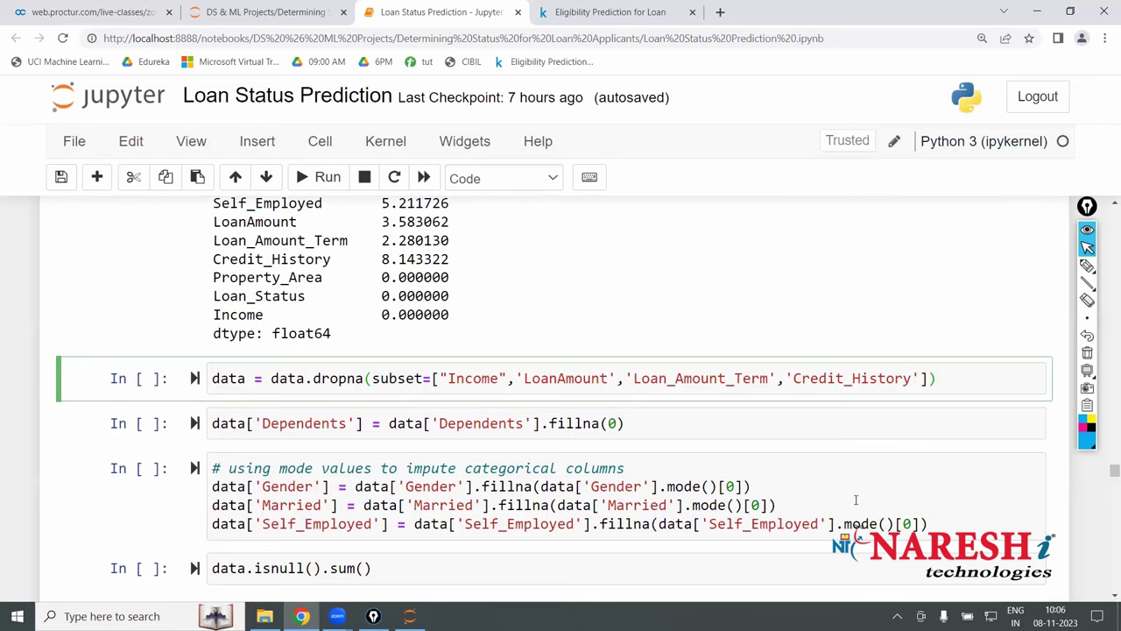
- Handwrite a short pen note across the notebook header, underline beside it, and erase all the markings
left_click(1087, 282)
mouse_move(711, 168)
left_mouse_down()
mouse_move(711, 112)
mouse_move(723, 120)
left_mouse_up()
key("p")
left_click_drag(795, 127, 827, 156)
left_click_drag(886, 116, 920, 149)
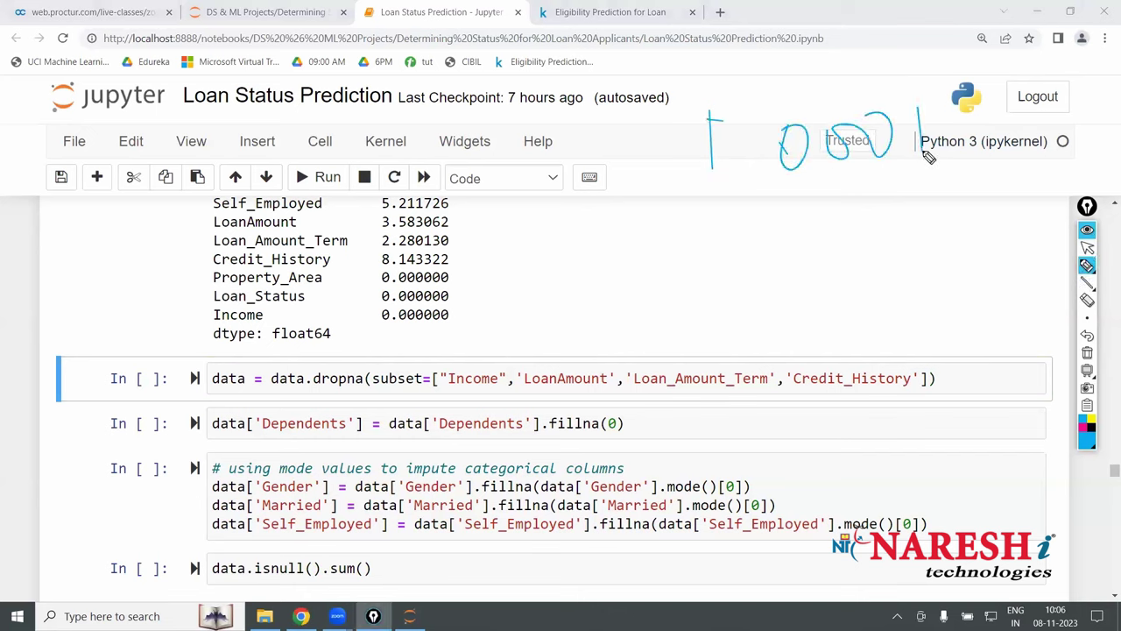
mouse_move(1011, 98)
left_mouse_down()
mouse_move(984, 145)
mouse_move(1088, 127)
left_mouse_up()
left_click_drag(988, 208, 1073, 193)
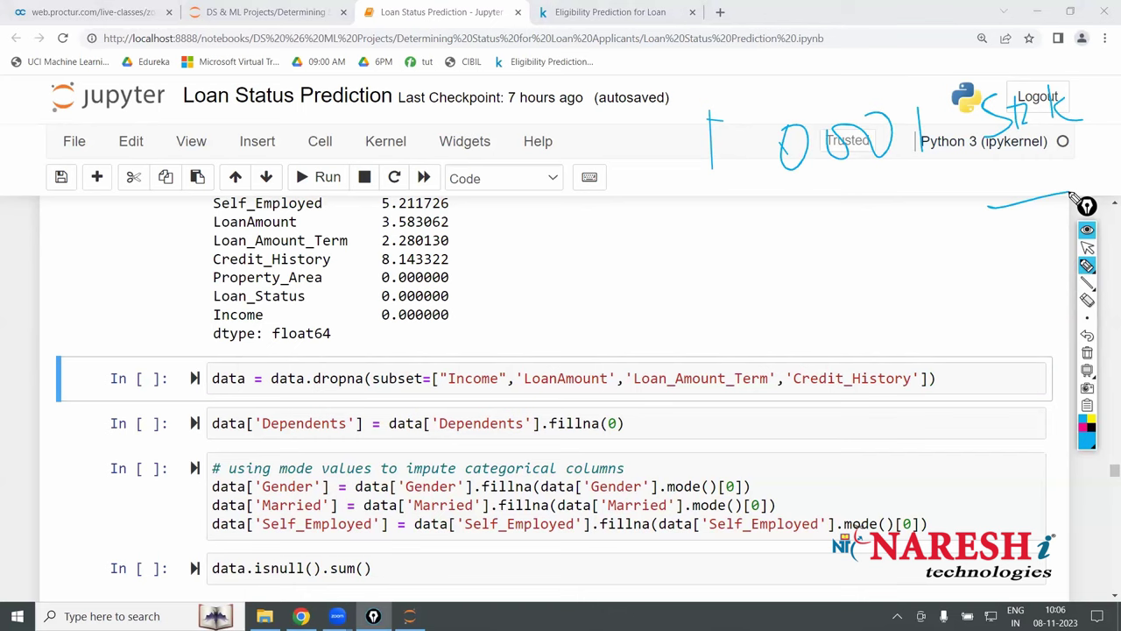
left_click(1086, 352)
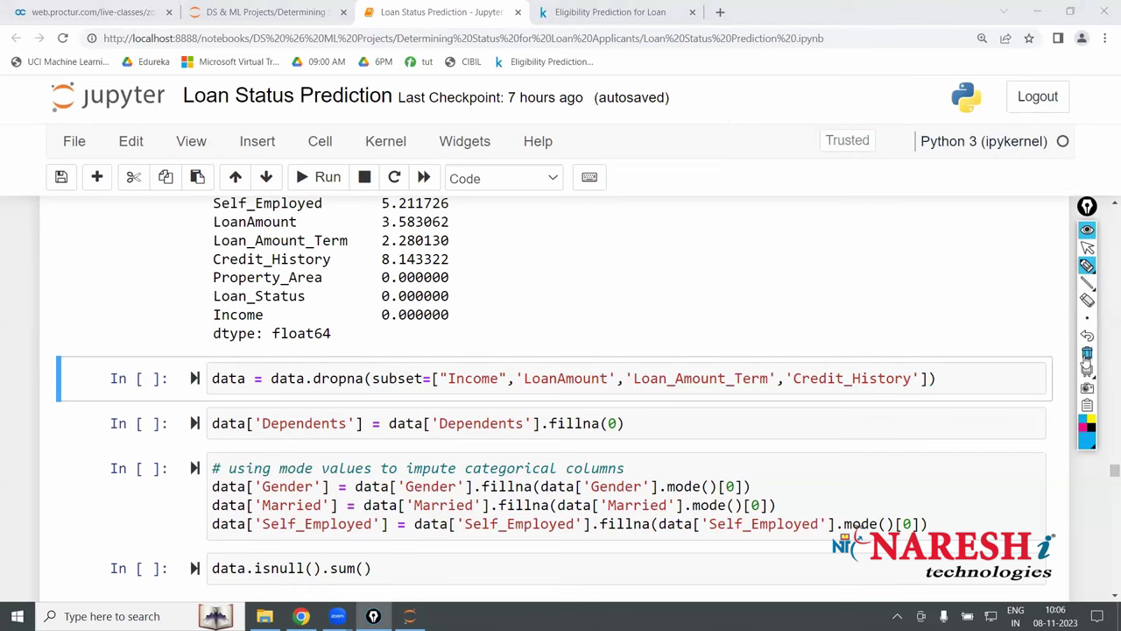
- Open a blank whiteboard and handwrite a line beginning "following data is" with the pen, erasing and rewriting the miswritten letter
left_click(1087, 369)
mouse_move(120, 77)
left_mouse_down()
mouse_move(131, 100)
mouse_move(149, 88)
mouse_move(158, 125)
mouse_move(273, 103)
mouse_move(303, 168)
mouse_move(376, 87)
mouse_move(423, 92)
mouse_move(455, 61)
mouse_move(534, 85)
mouse_move(630, 61)
mouse_move(661, 96)
left_mouse_up()
left_click_drag(588, 53, 593, 58)
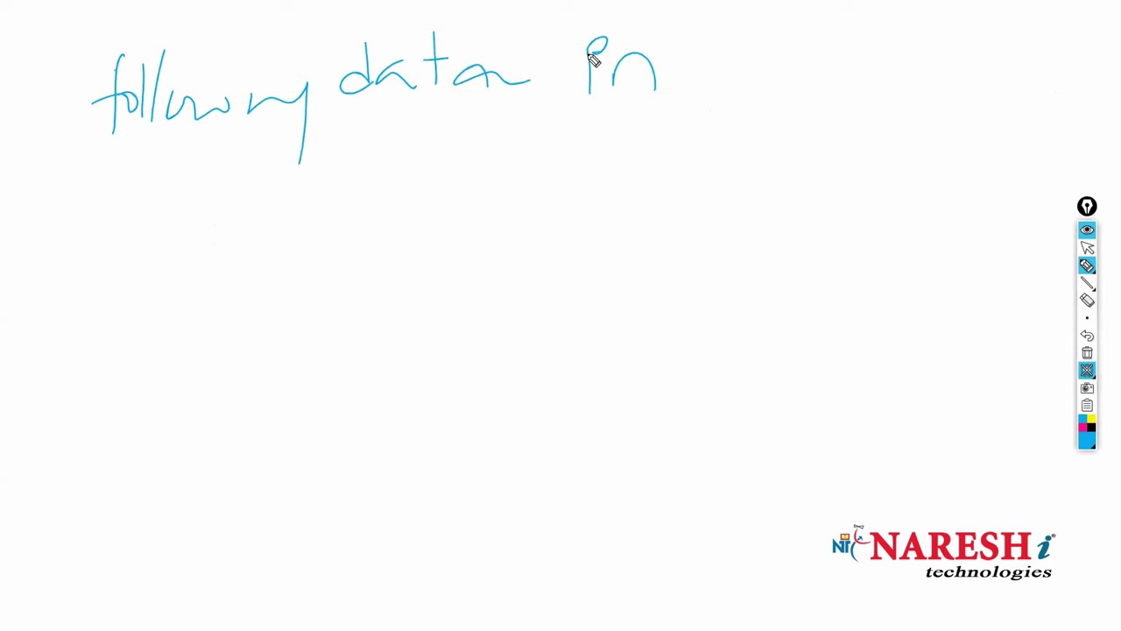
left_click(1086, 301)
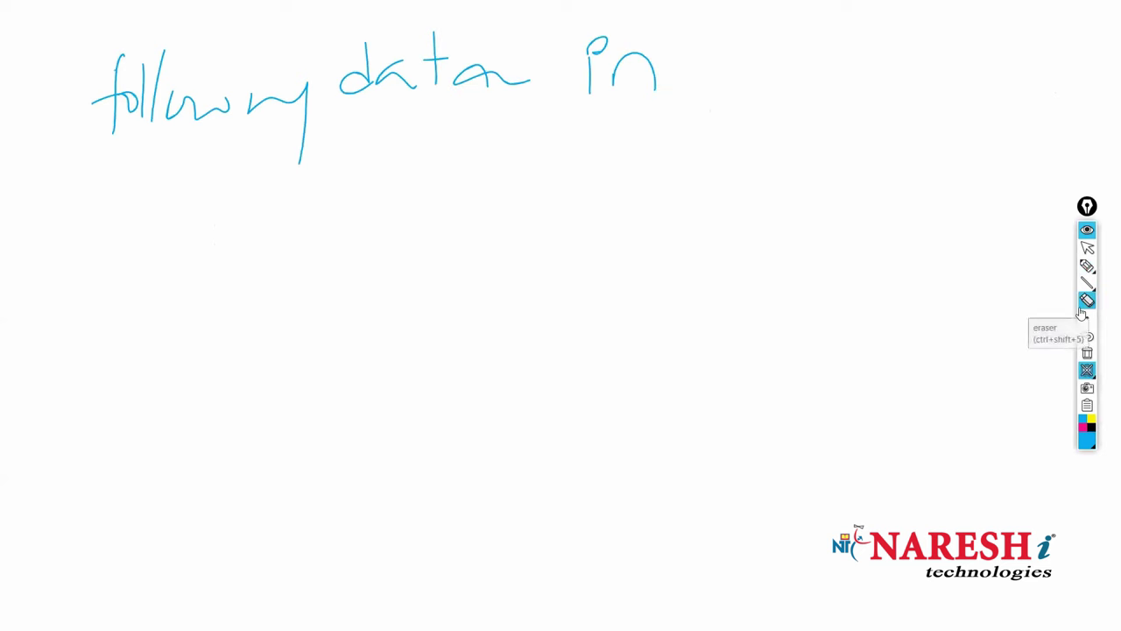
mouse_move(635, 71)
left_mouse_down()
mouse_move(677, 67)
mouse_move(614, 91)
left_mouse_up()
left_click(1087, 265)
mouse_move(692, 43)
left_mouse_down()
mouse_move(721, 80)
mouse_move(902, 65)
mouse_move(902, 120)
left_mouse_up()
mouse_move(960, 48)
left_mouse_down()
mouse_move(958, 81)
mouse_move(961, 72)
left_mouse_up()
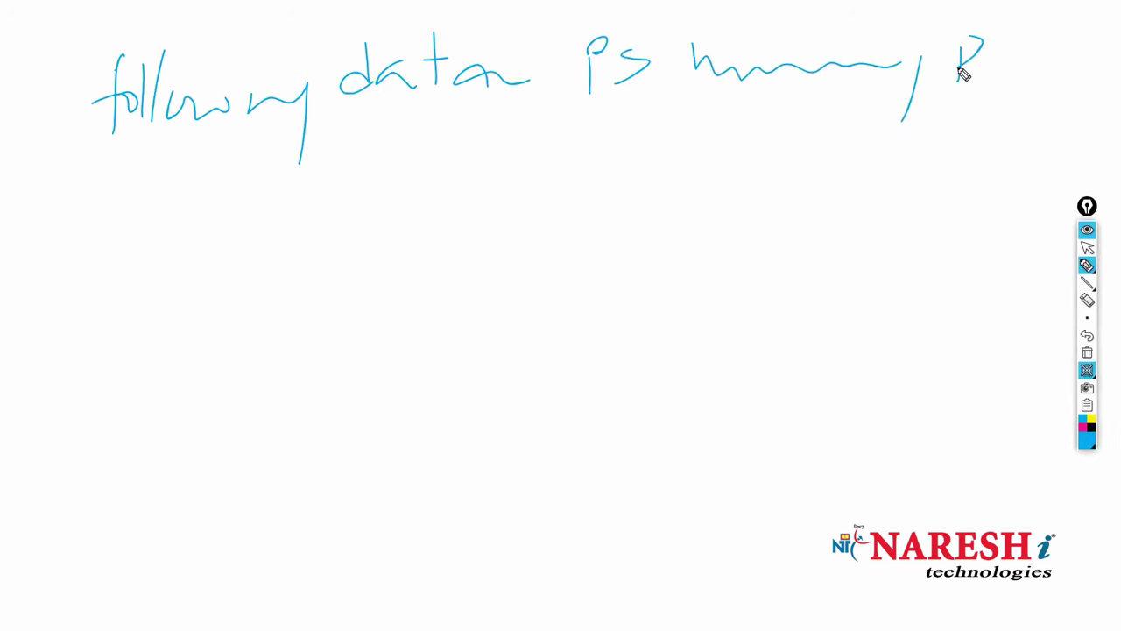
- Sketch a table of five row lines and two column lines on the whiteboard, with question marks in the middle column
left_click_drag(127, 255, 243, 232)
left_click_drag(146, 308, 247, 301)
left_click_drag(137, 379, 260, 378)
left_click_drag(145, 455, 265, 460)
left_click_drag(154, 546, 263, 538)
left_click_drag(253, 202, 272, 546)
left_click_drag(445, 143, 449, 530)
left_click_drag(330, 211, 350, 249)
left_click(347, 276)
left_click_drag(321, 307, 353, 337)
left_click(353, 348)
left_click(357, 395)
left_click_drag(345, 398, 351, 443)
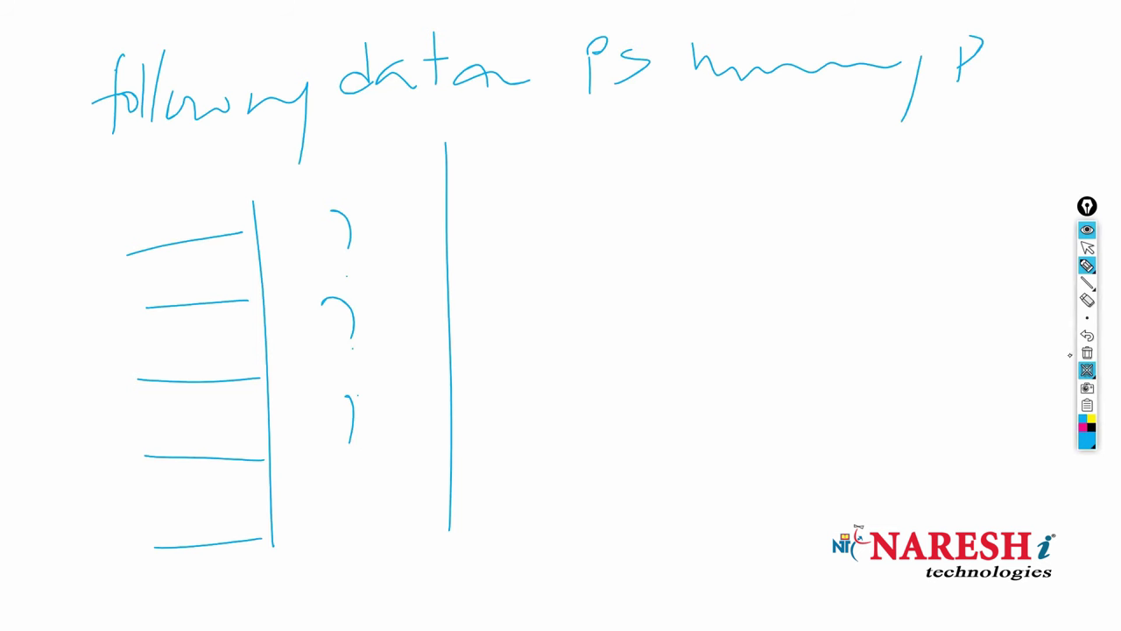
- Close the whiteboard, erase its drawings and return to the normal pointer
left_click(1087, 370)
left_click(1086, 352)
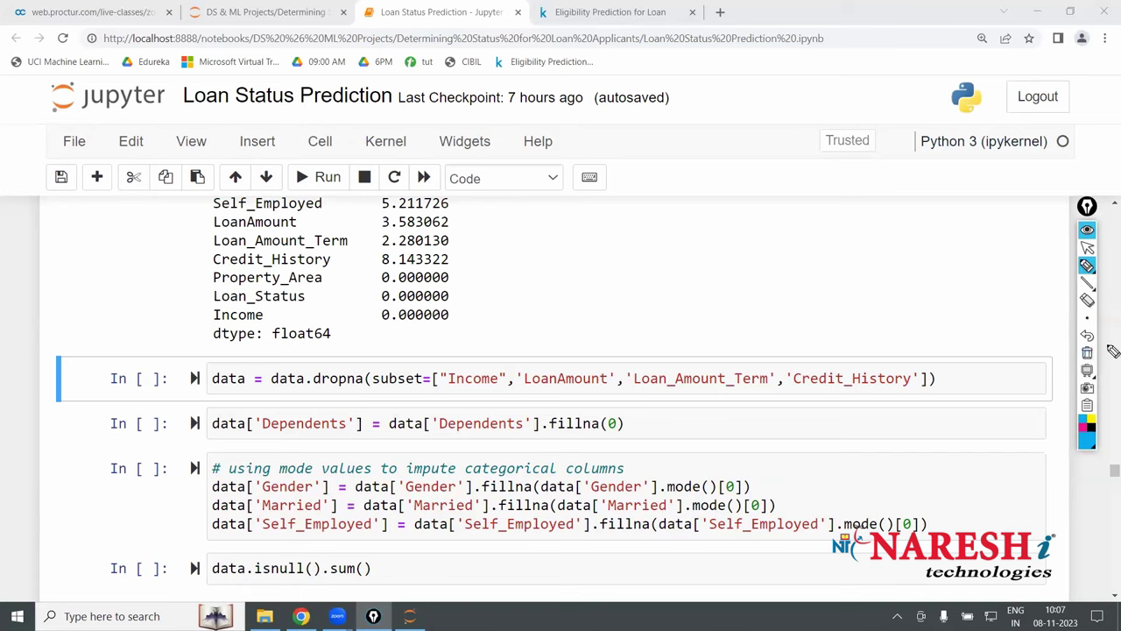
left_click(1087, 249)
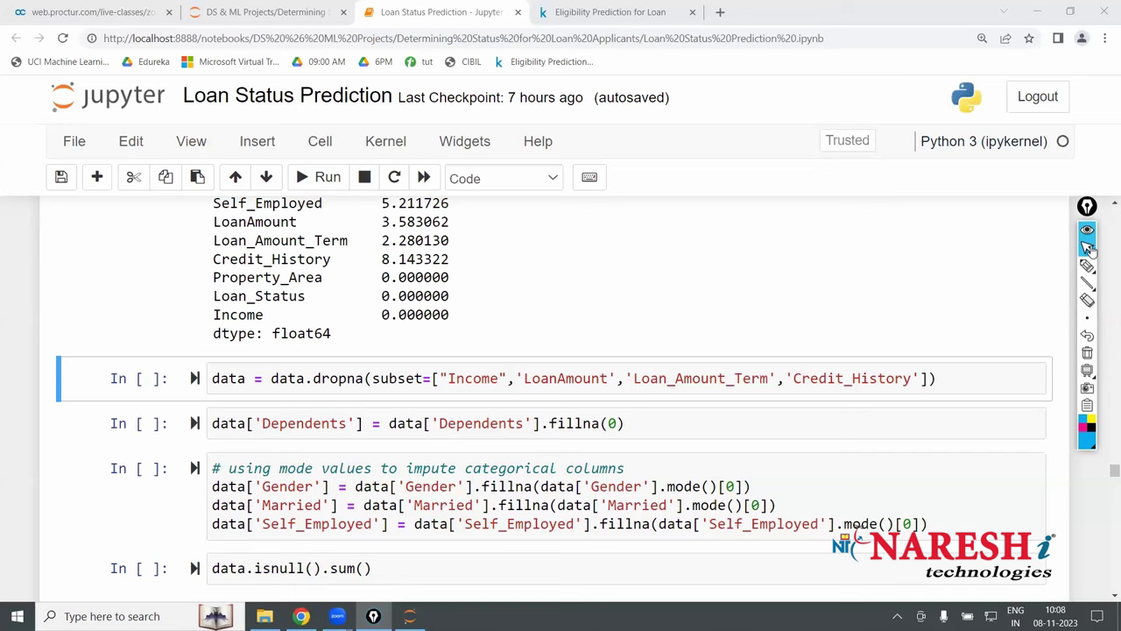
left_click(1089, 248)
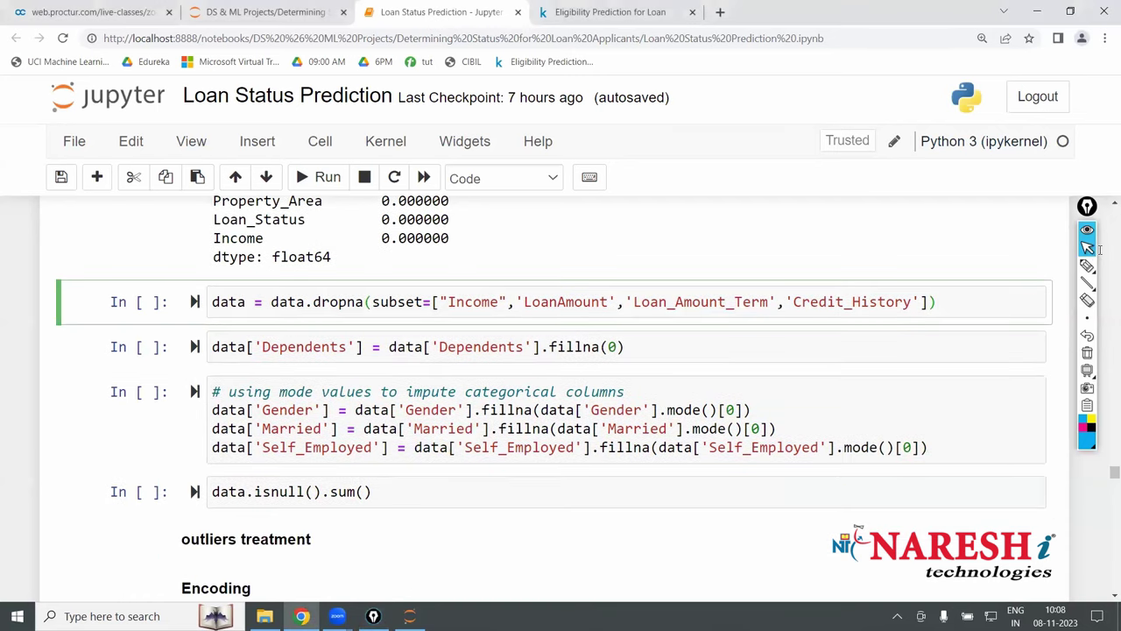
- Run the dropna cell and the cell that fills missing Dependents values with 0
key("shift+Return")
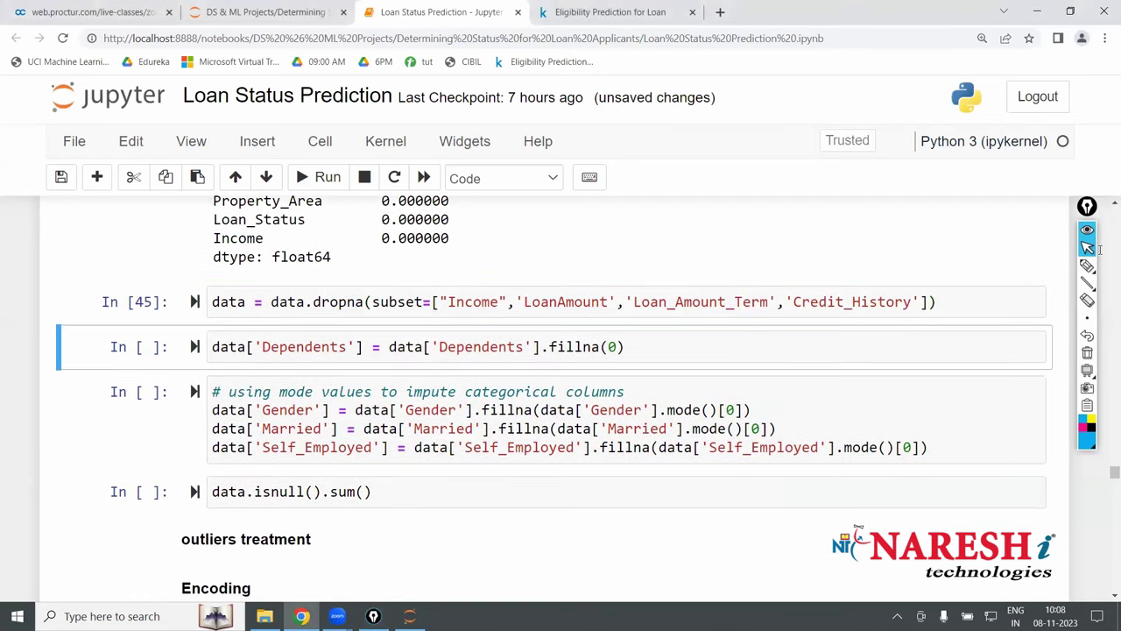
left_click(655, 348)
key("shift+Return")
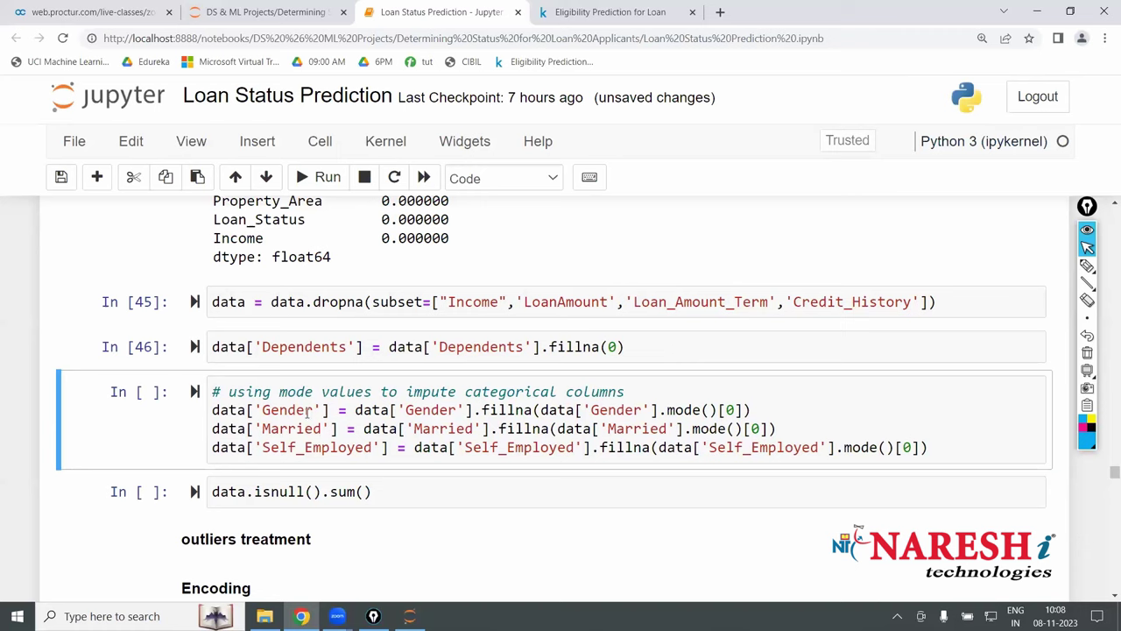
- Run the mode imputation cell for Gender, Married and Self_Employed, followed by the data.isnull().sum() check
left_click(930, 449)
key("shift+Return")
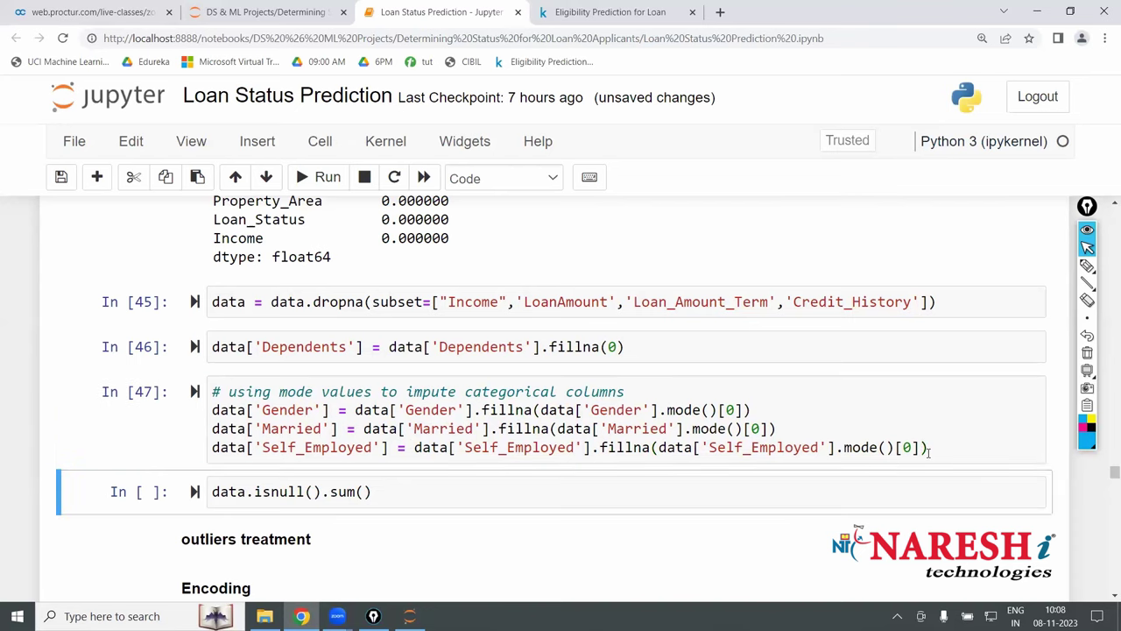
key("shift+Return")
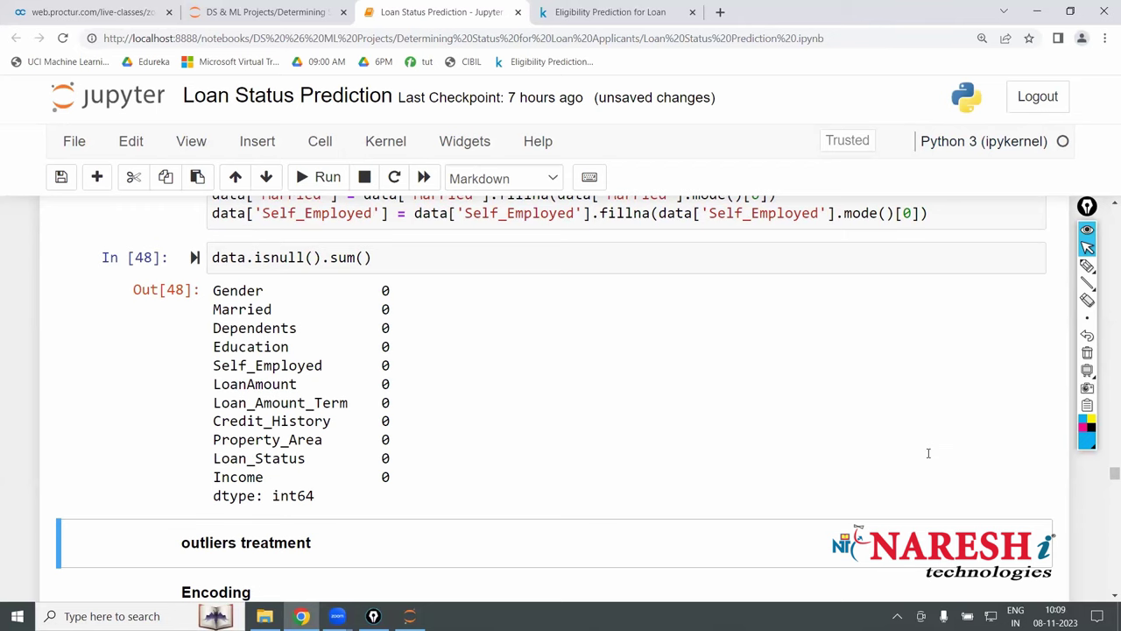
- Review the box plots of ApplicantIncome, CoapplicantIncome and LoanAmount, and return to the outliers treatment section
scroll(928, 453, "down", 3)
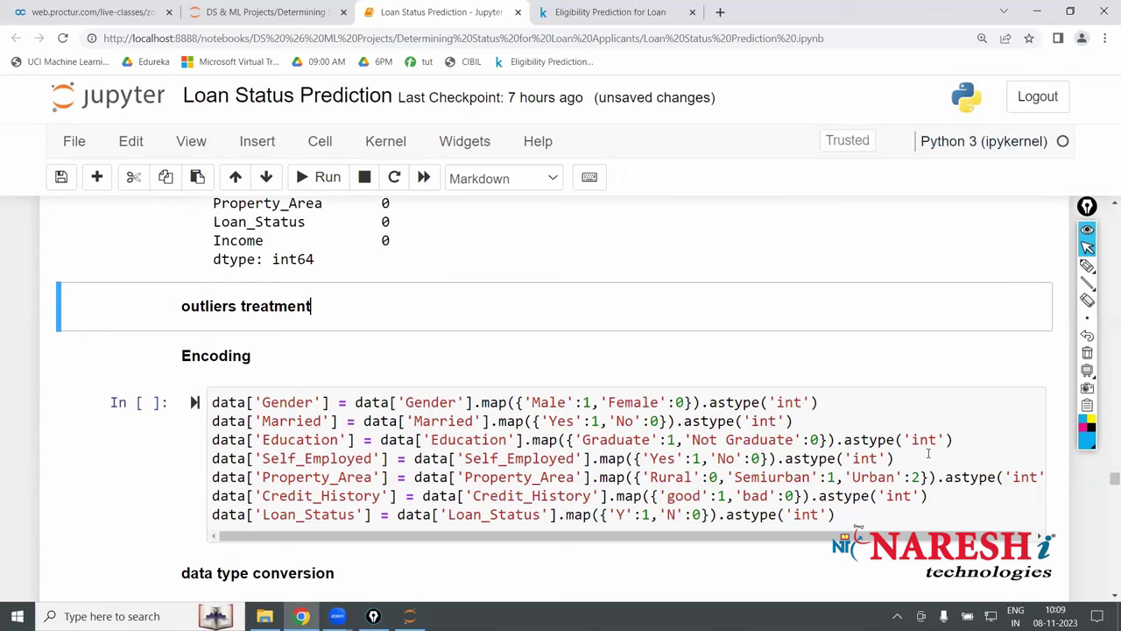
scroll(929, 453, "up", 20)
scroll(928, 453, "up", 10)
scroll(928, 453, "down", 5)
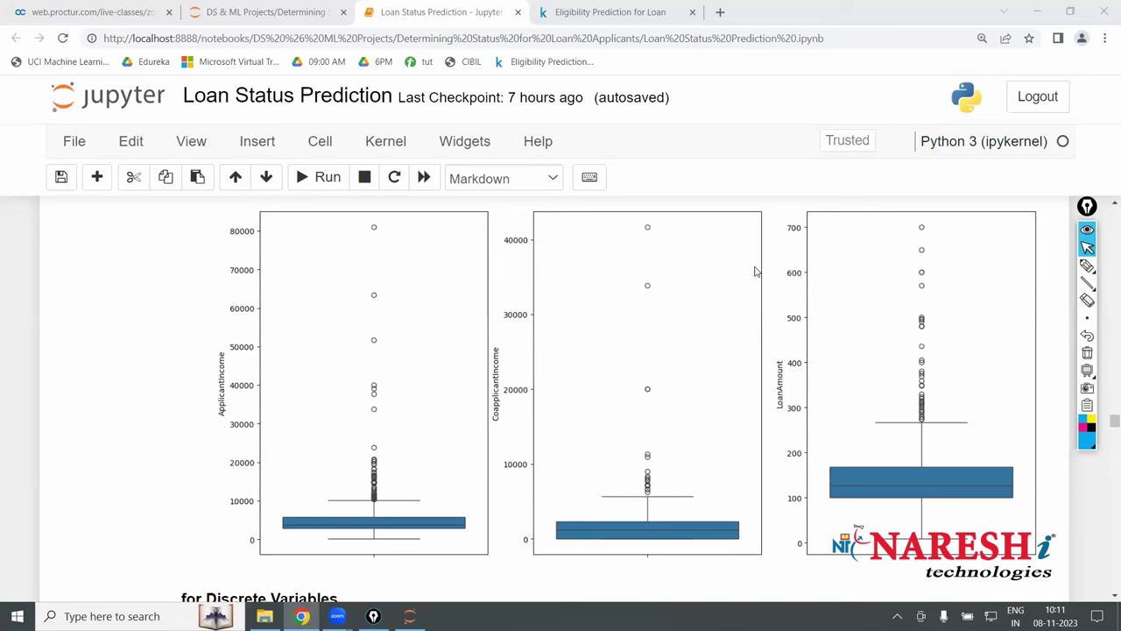
scroll(756, 271, "down", 1)
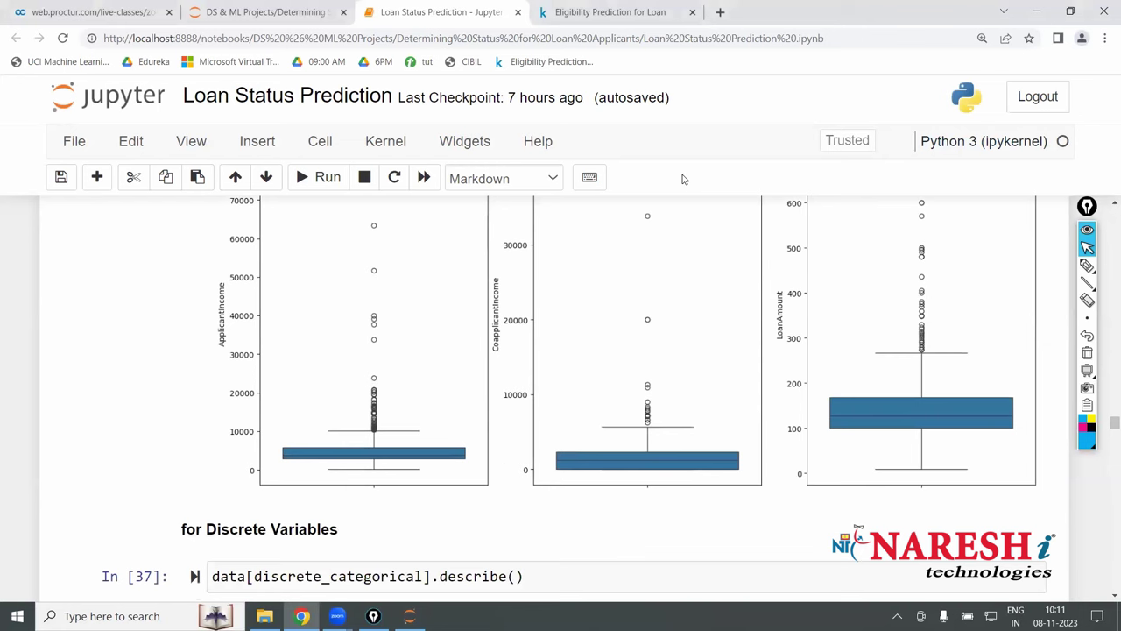
scroll(684, 179, "down", 15)
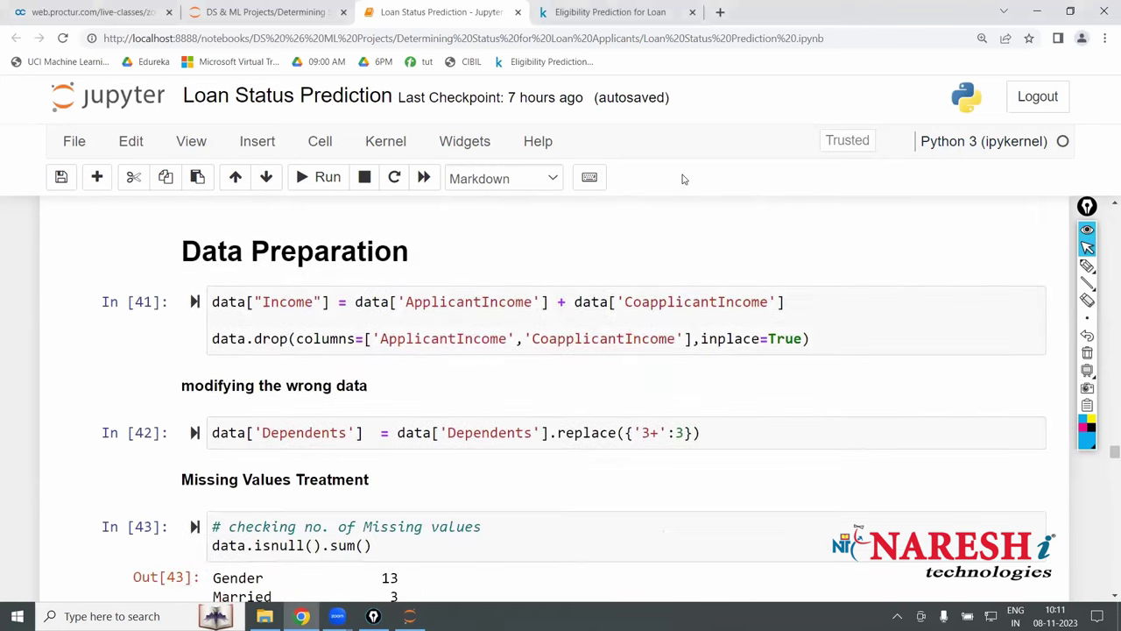
scroll(684, 179, "down", 8)
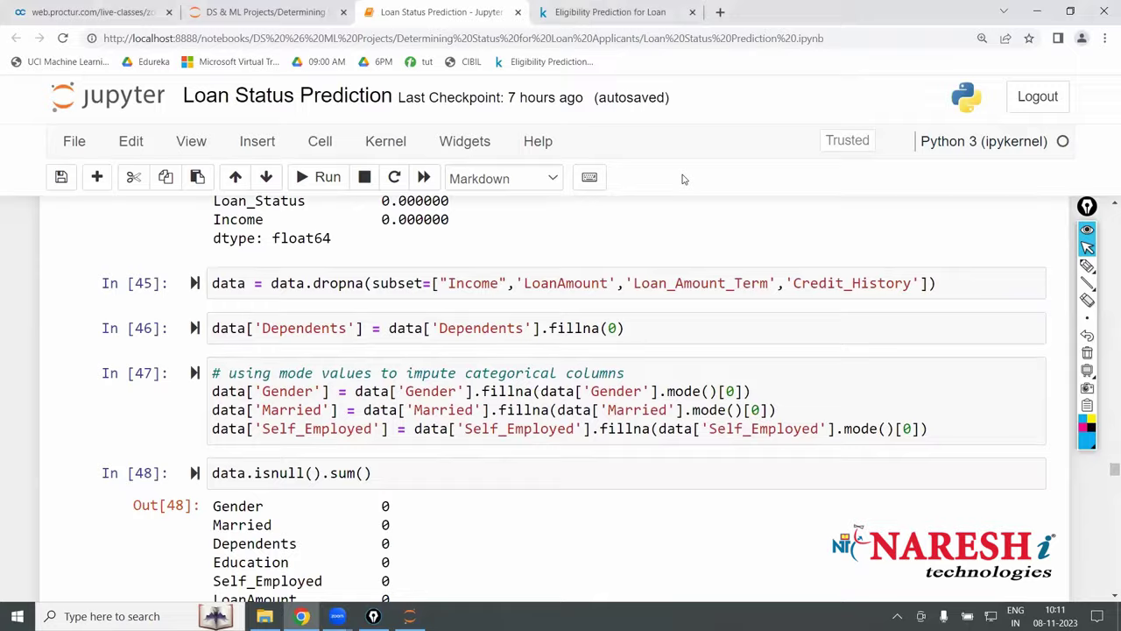
scroll(684, 179, "down", 2)
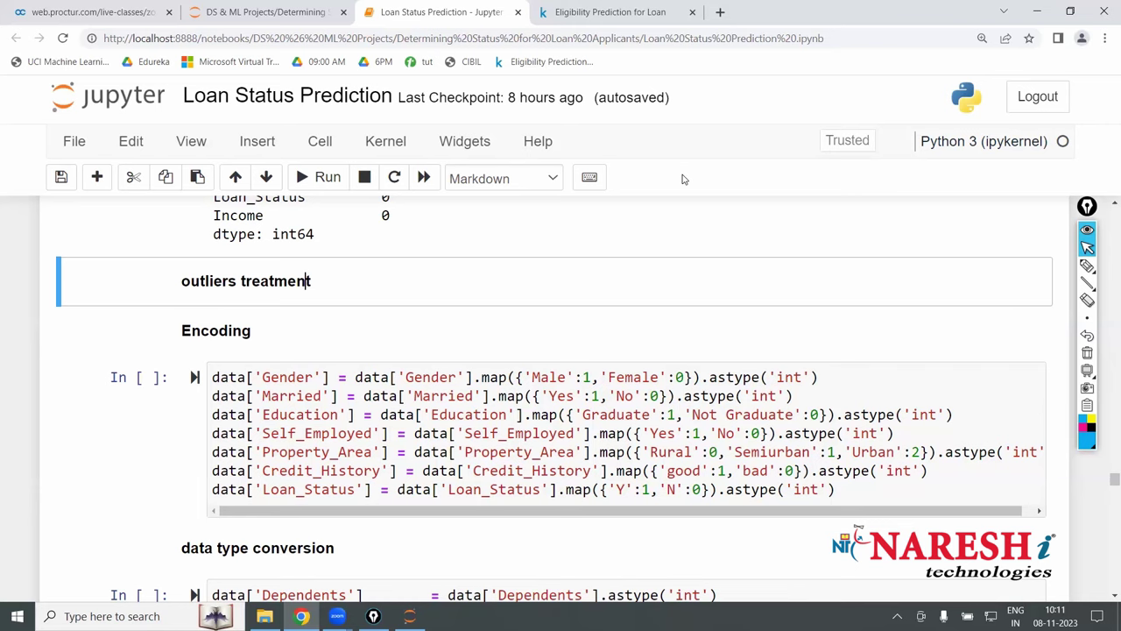
- Run the Encoding cell that maps the categorical columns to integers
key("shift+Return")
key("shift+Return")
key("Return")
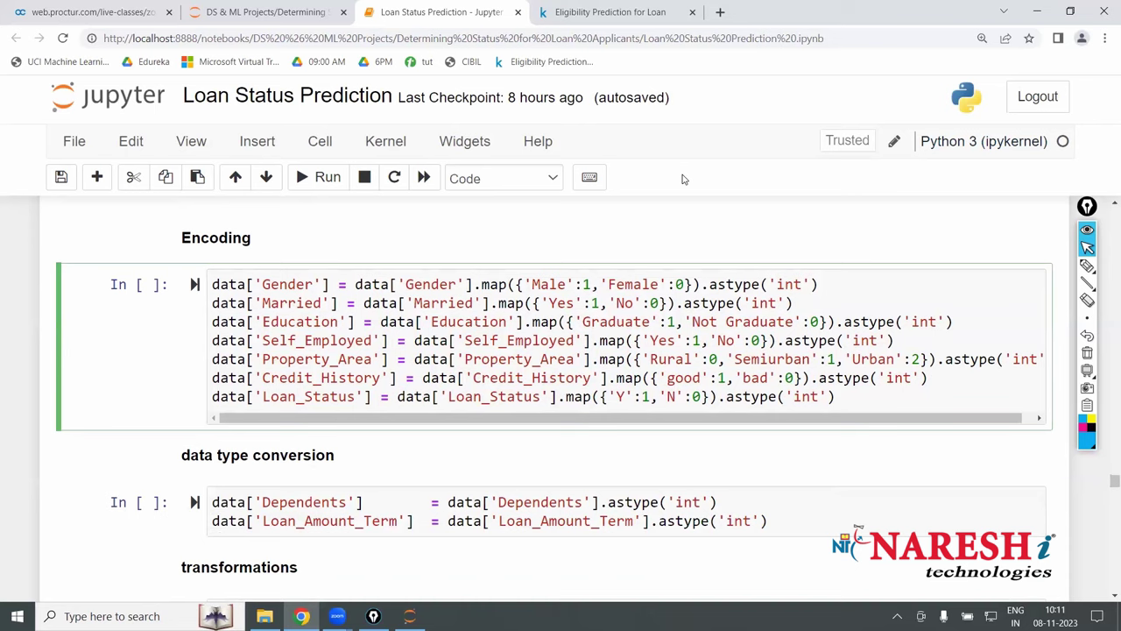
key("shift+Return")
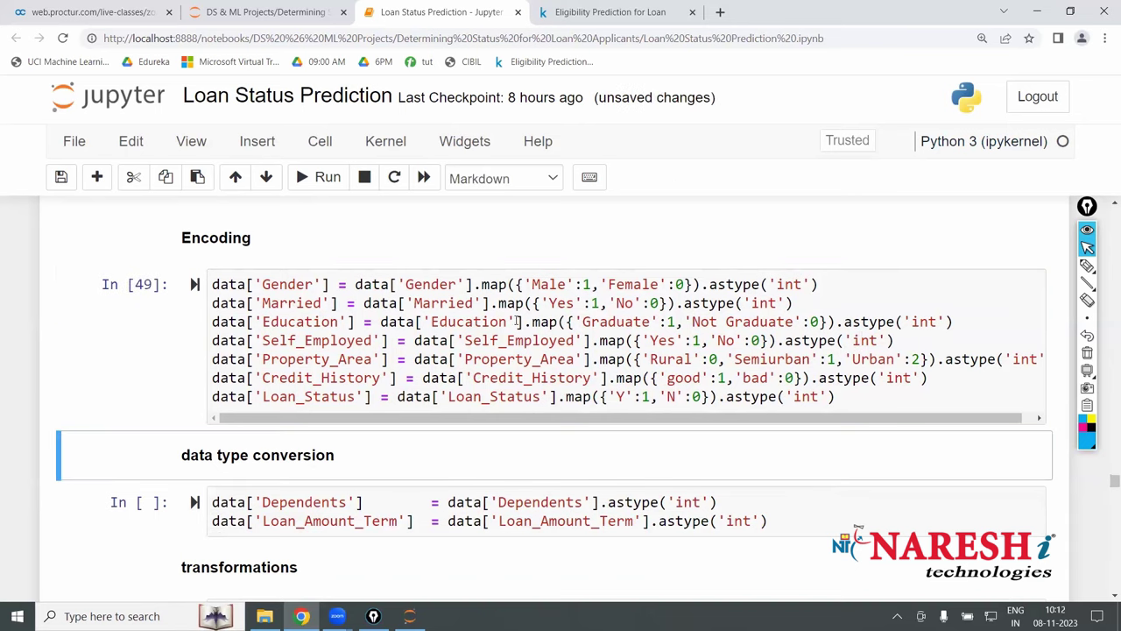
- Run the data type conversion cell that casts Dependents and Loan_Amount_Term to int
left_click(741, 497)
left_click(775, 520)
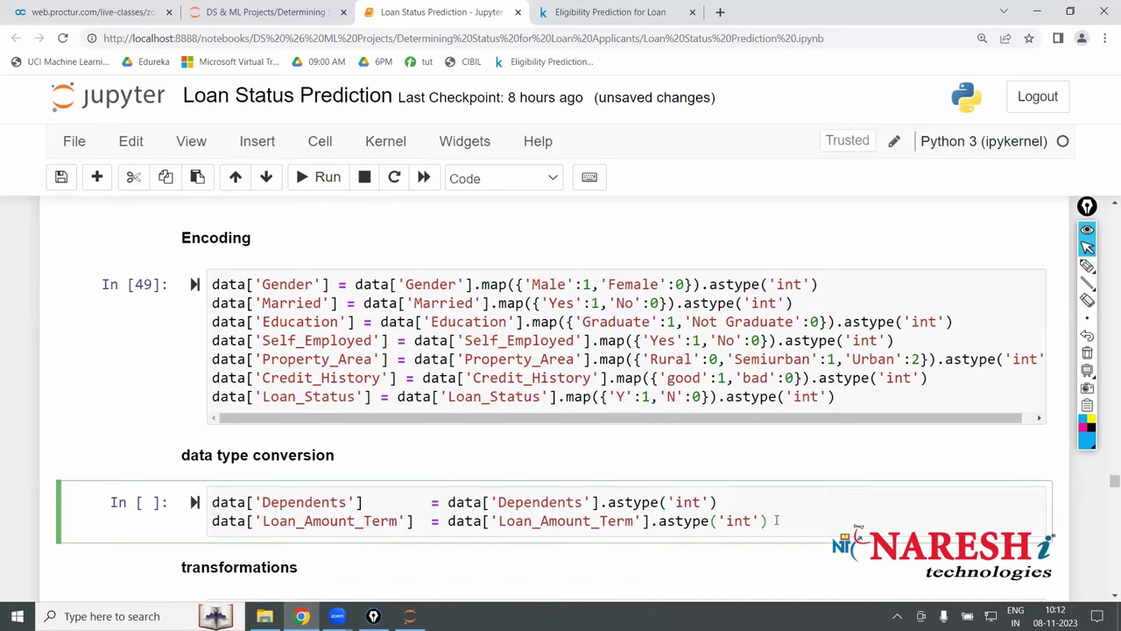
key("shift+Return")
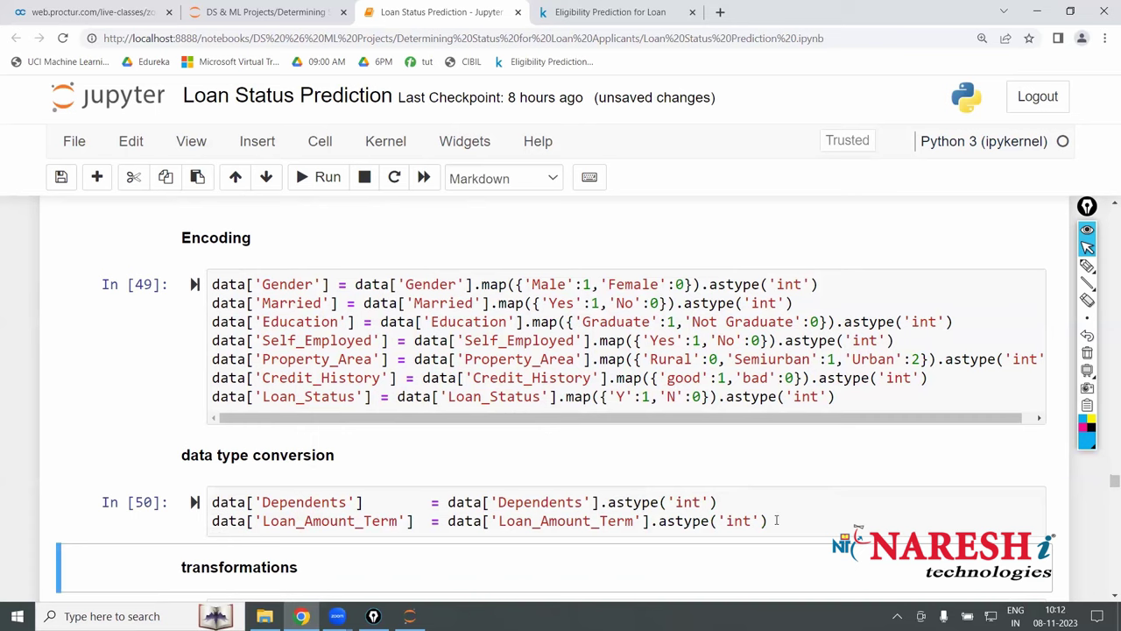
- Comment out the Property_Area mapping line in the Encoding cell with #
left_click(710, 377)
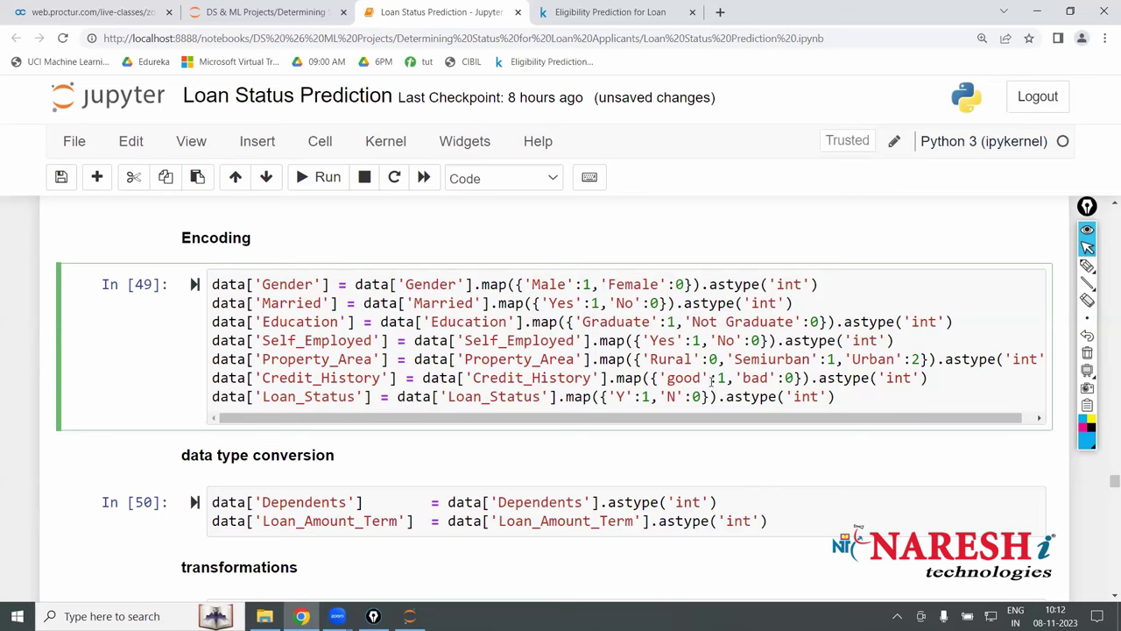
left_click(313, 284)
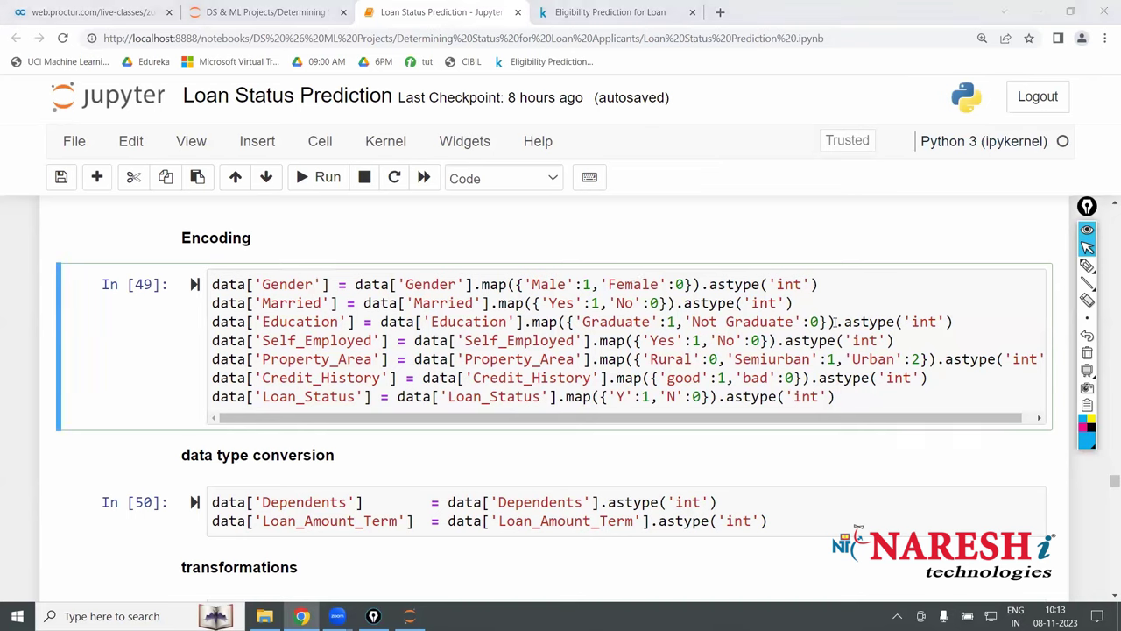
left_click(339, 340)
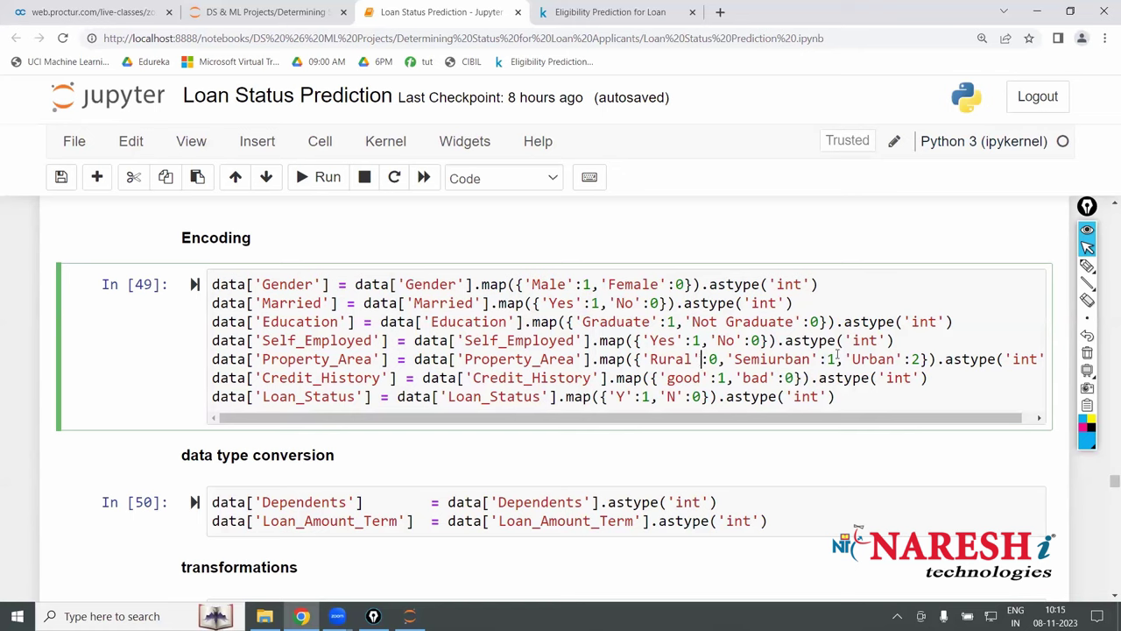
left_click(210, 343)
left_click(211, 342)
left_click(213, 359)
type("#")
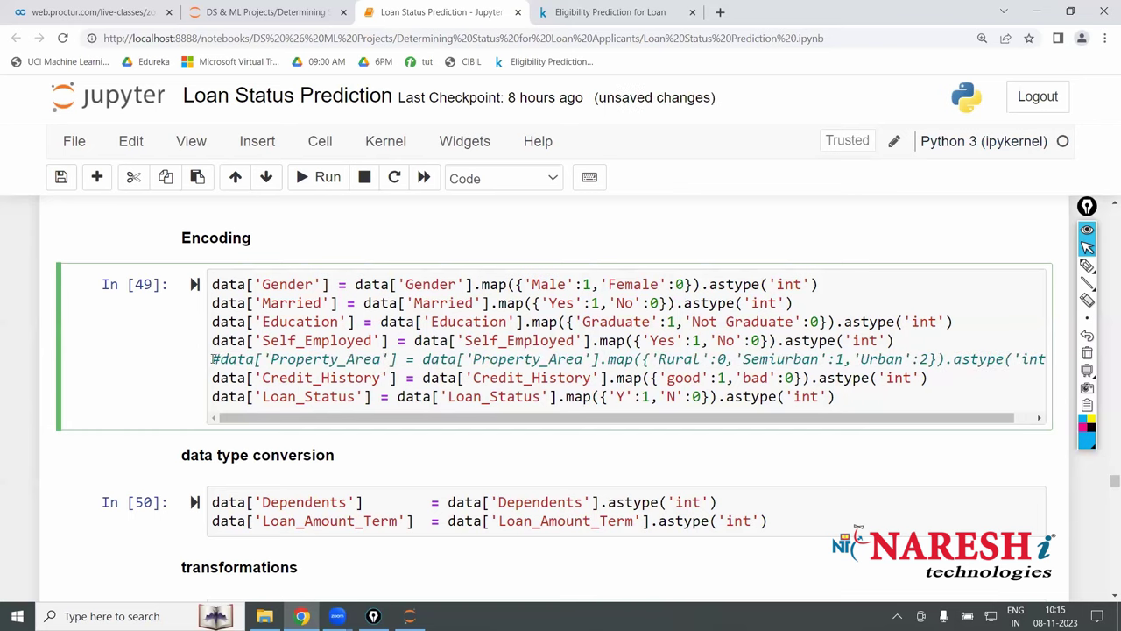
- Comment out the Education mapping line in the Encoding cell with #
key("Left")
key("Up")
left_click(211, 322)
type("#")
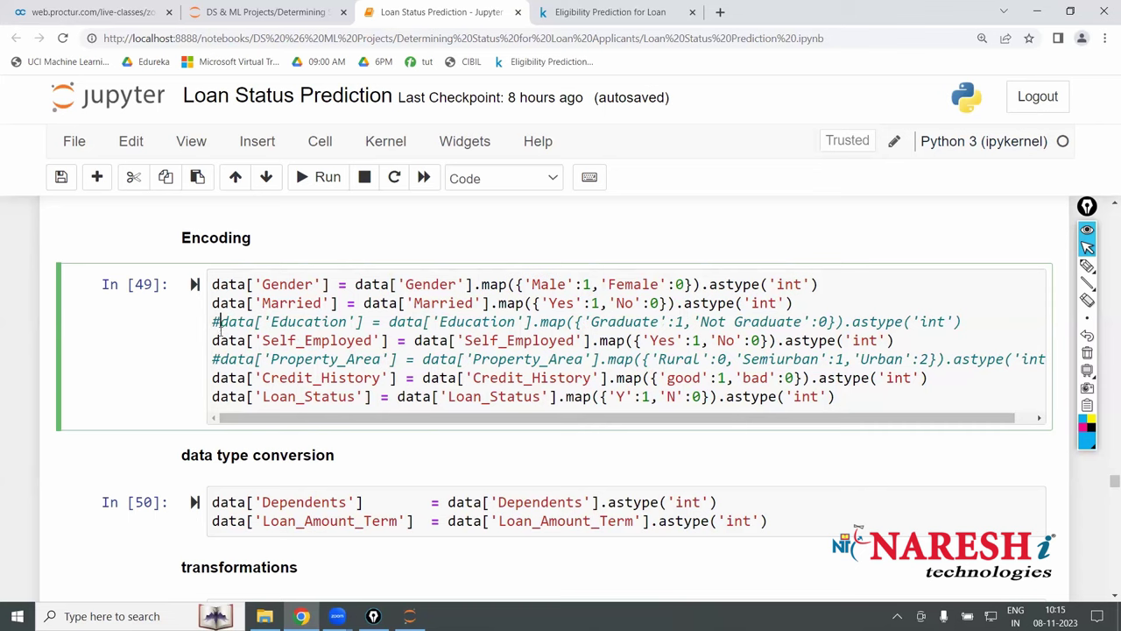
- Remove the comment marks from the Education and Property_Area mapping lines
key("BackSpace")
key("Down")
key("Down")
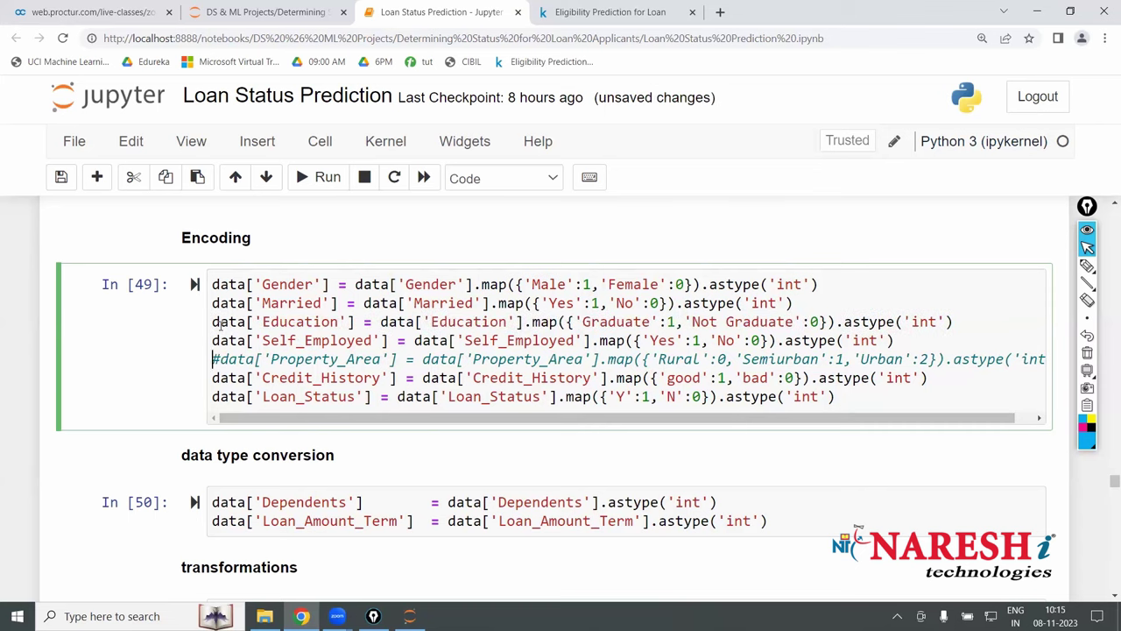
key("Delete")
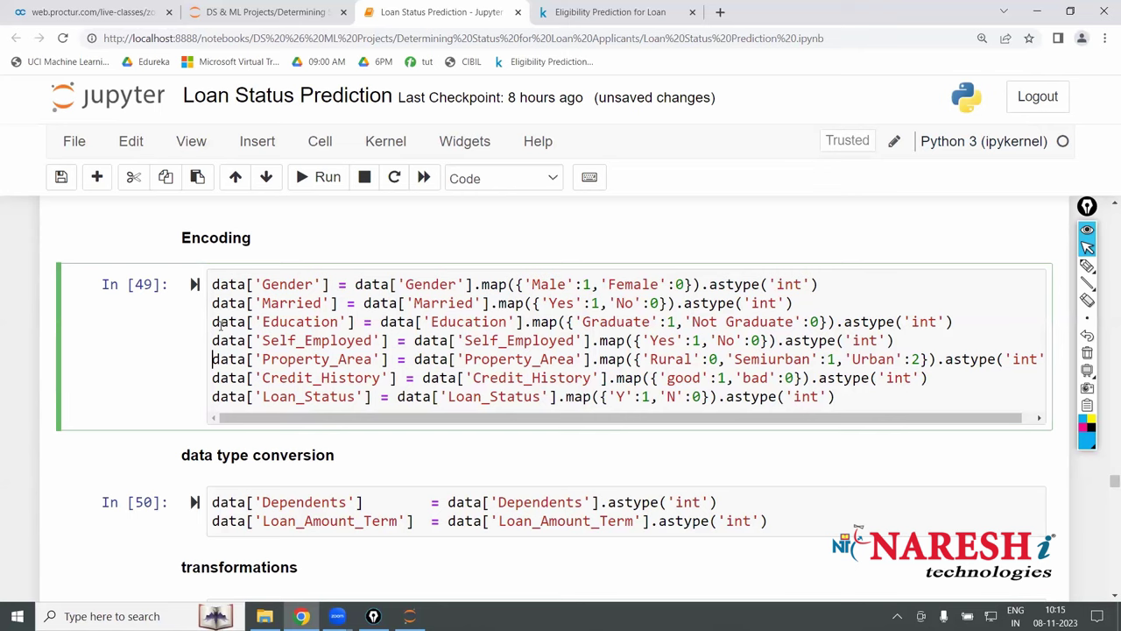
- Run the skew() cell for Income and LoanAmount under the transformations heading
key("Down")
key("Down")
key("Down")
key("Down")
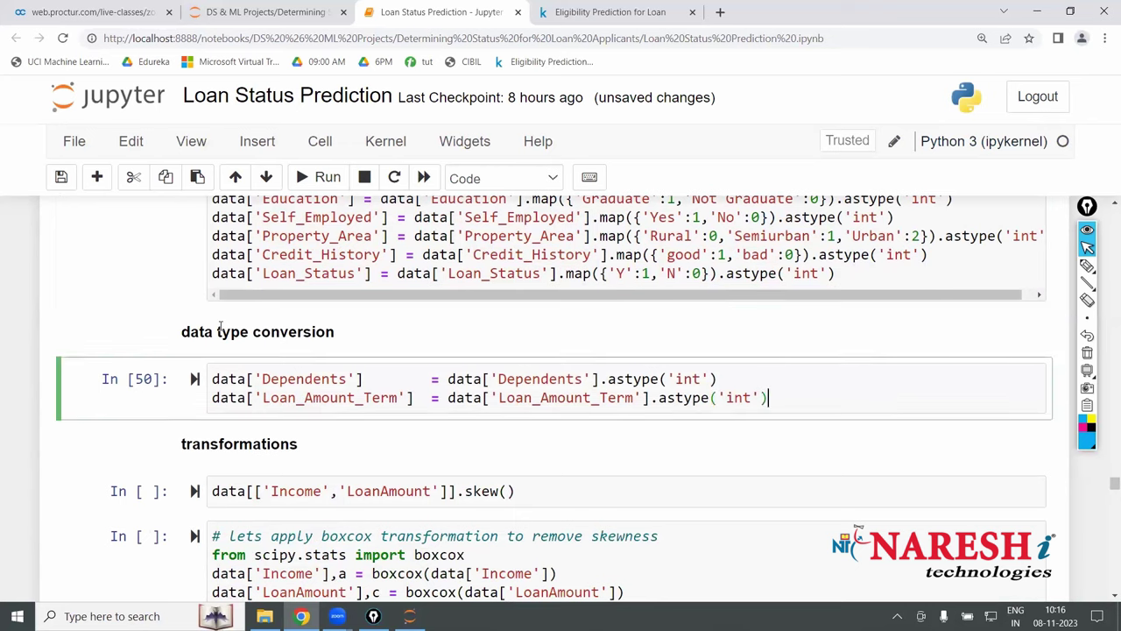
scroll(221, 326, "down", 1)
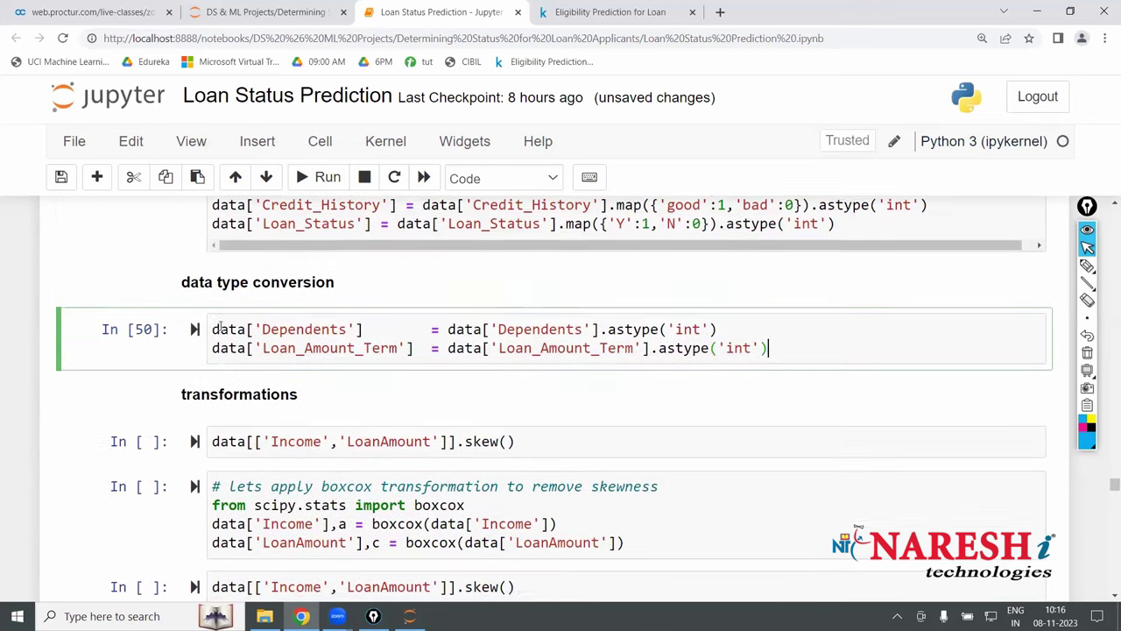
key("Down")
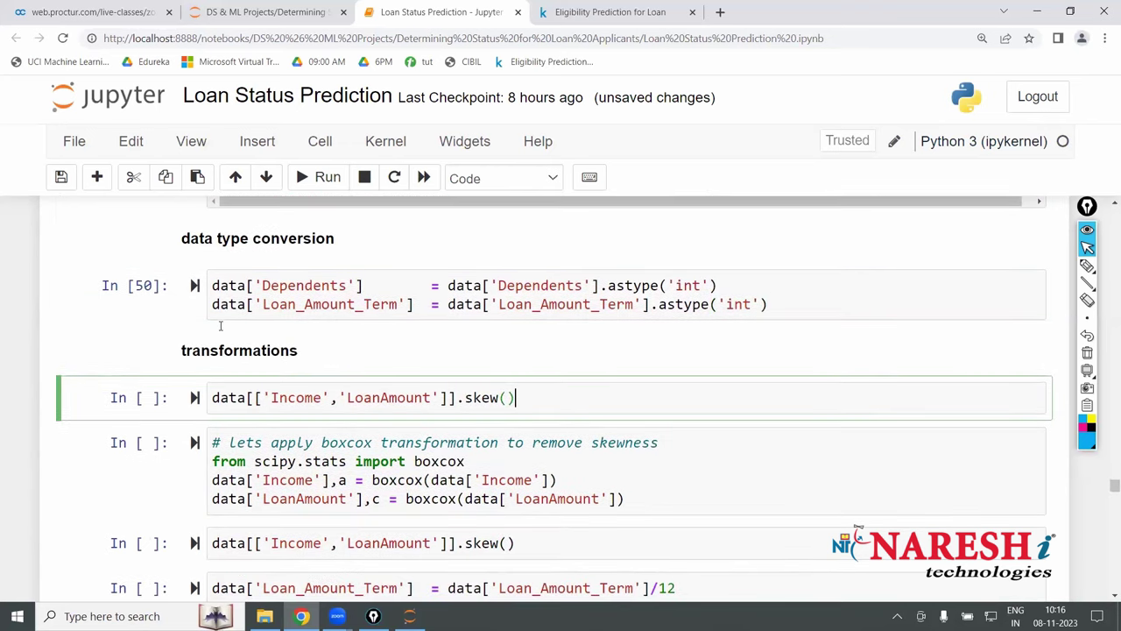
scroll(221, 326, "down", 1)
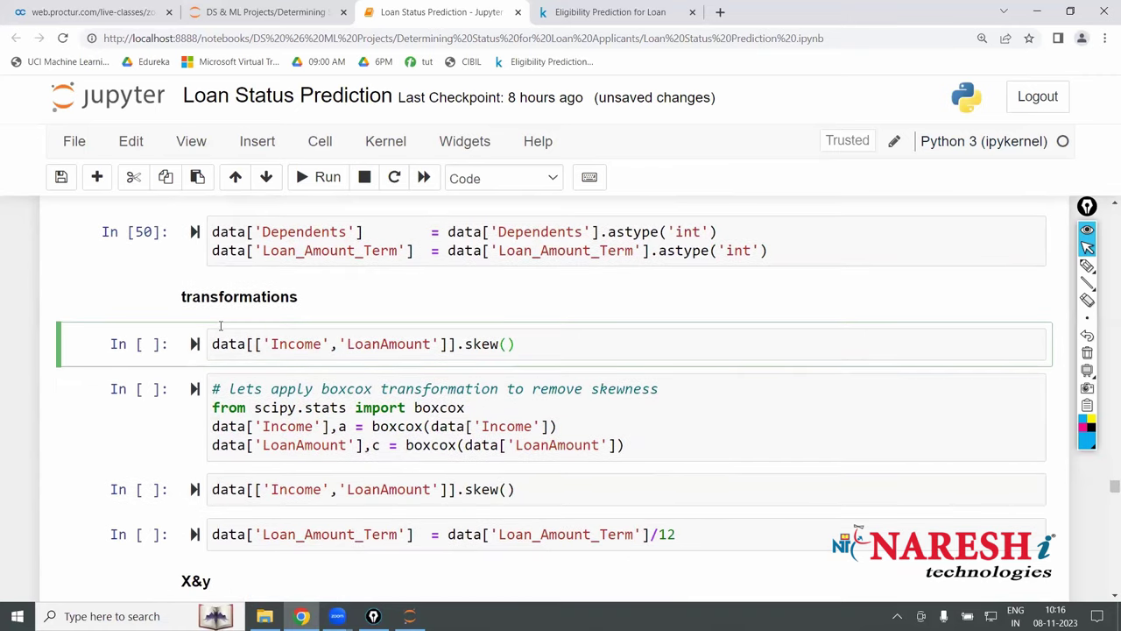
key("shift+Return")
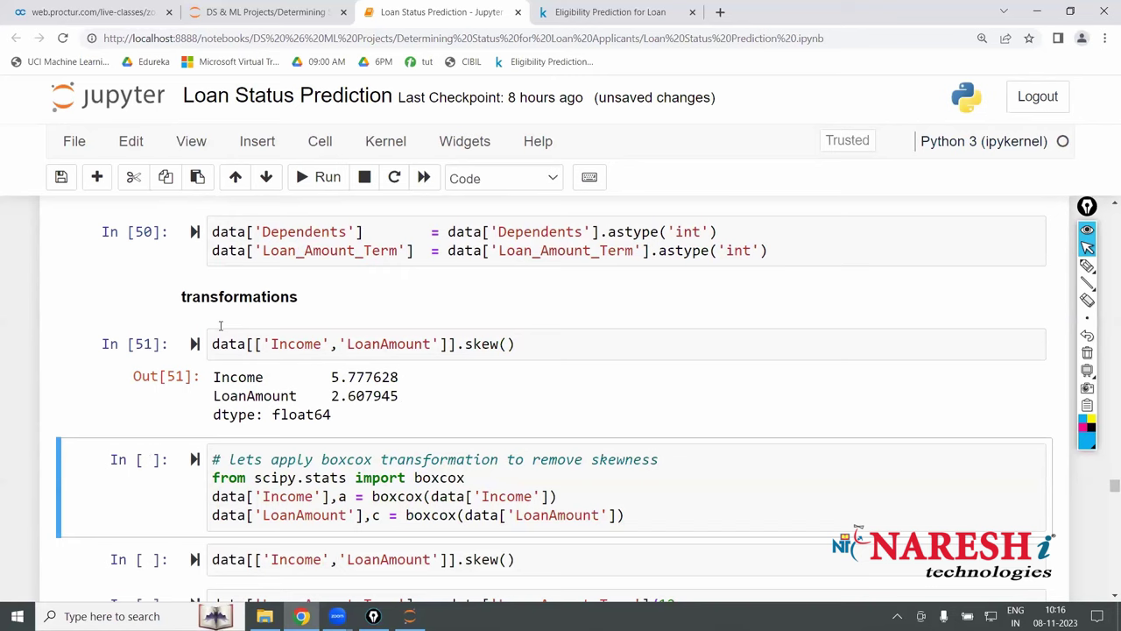
- Run the boxcox transformation cell for Income and LoanAmount, then rerun the skew() check in the cell below it
key("Return")
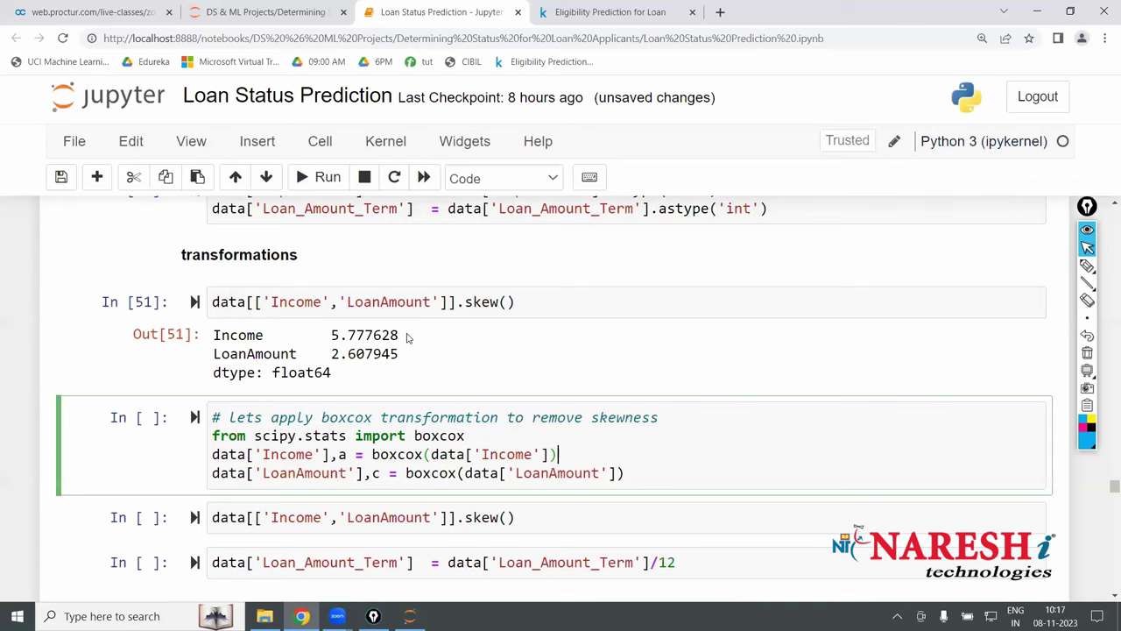
key("shift+Return")
scroll(674, 462, "down", 1)
left_click(674, 462)
key("shift+Return")
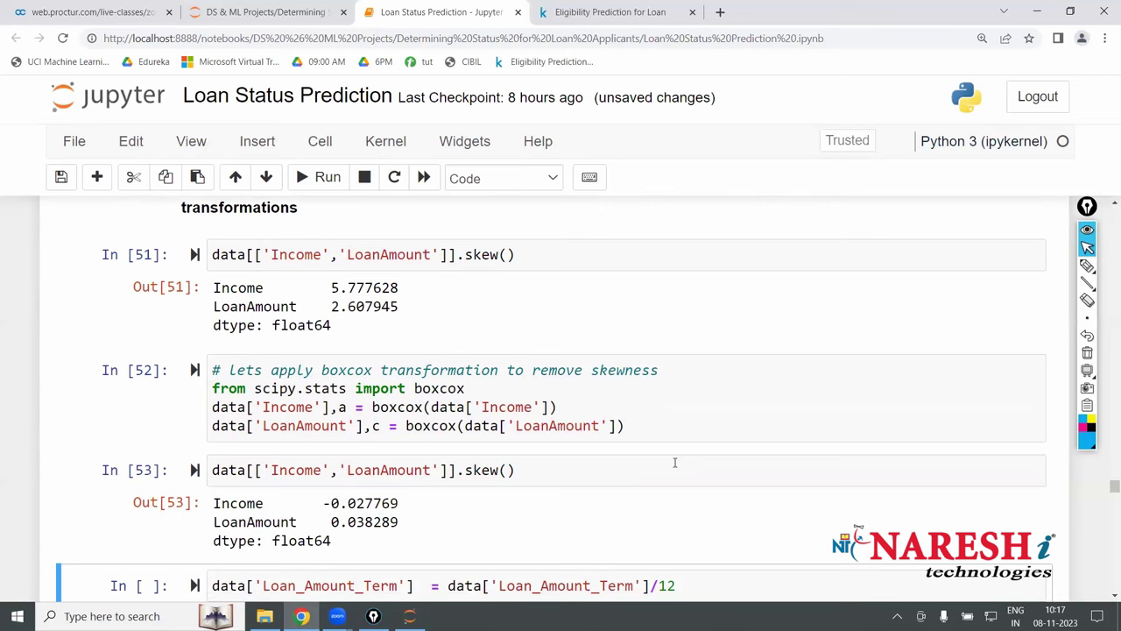
left_click(1087, 268)
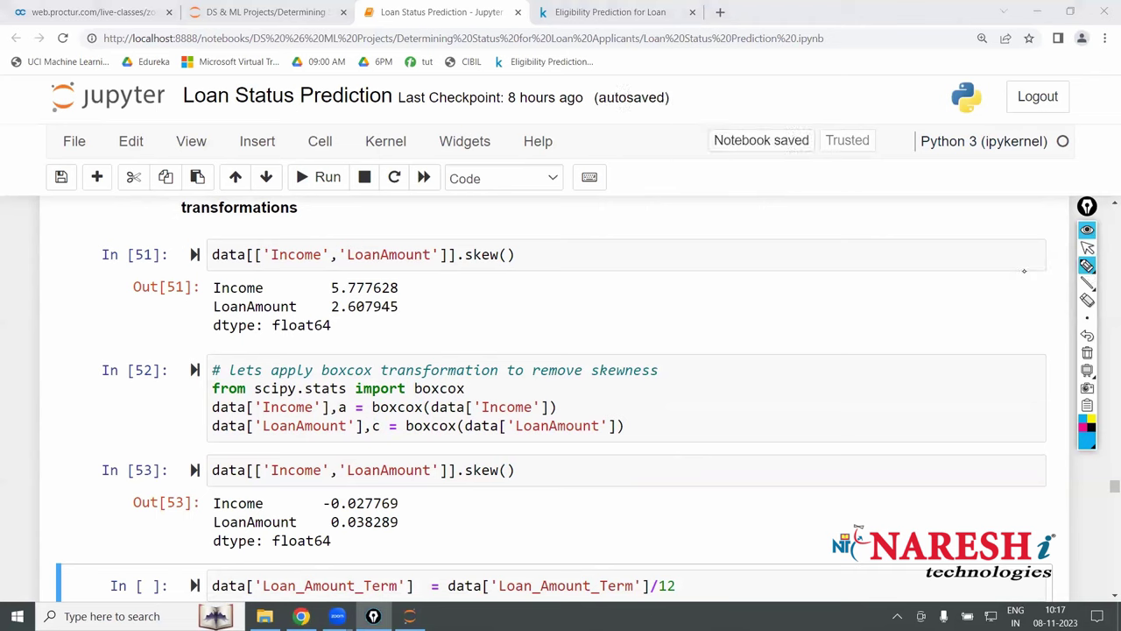
left_click_drag(684, 59, 711, 444)
left_click(1086, 353)
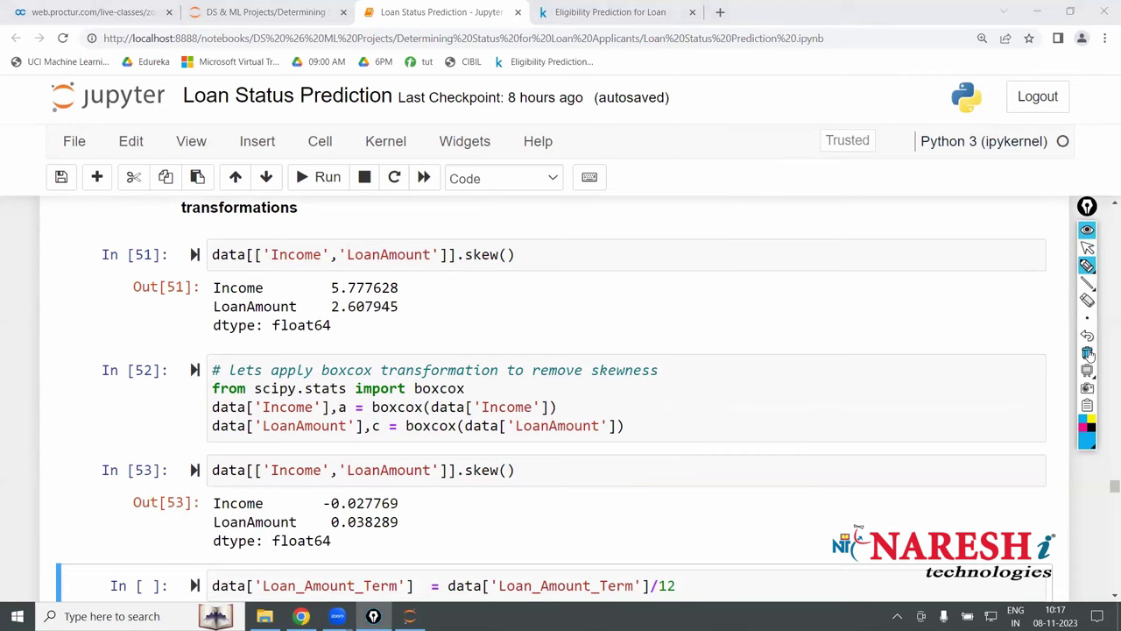
- Switch the screen annotation tool to a blank whiteboard and draw four roughly horizontal blue pen lines, one below another
left_click(1087, 266)
key("w")
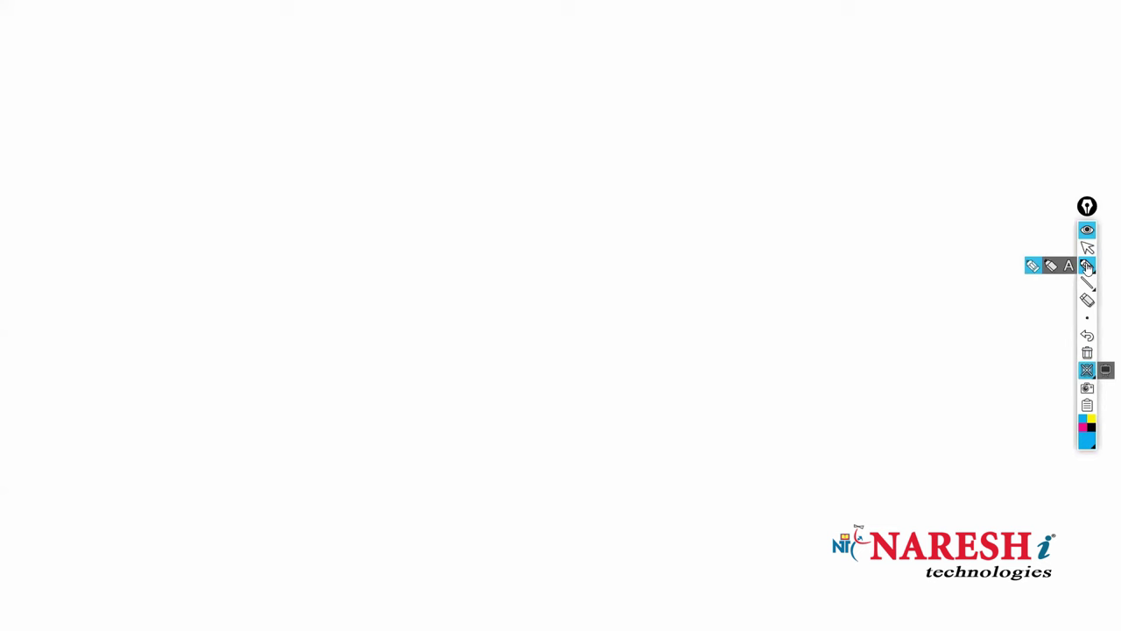
left_click(1030, 265)
left_click_drag(154, 80, 663, 62)
left_click_drag(181, 122, 686, 123)
left_click_drag(229, 183, 693, 182)
left_click_drag(219, 257, 749, 250)
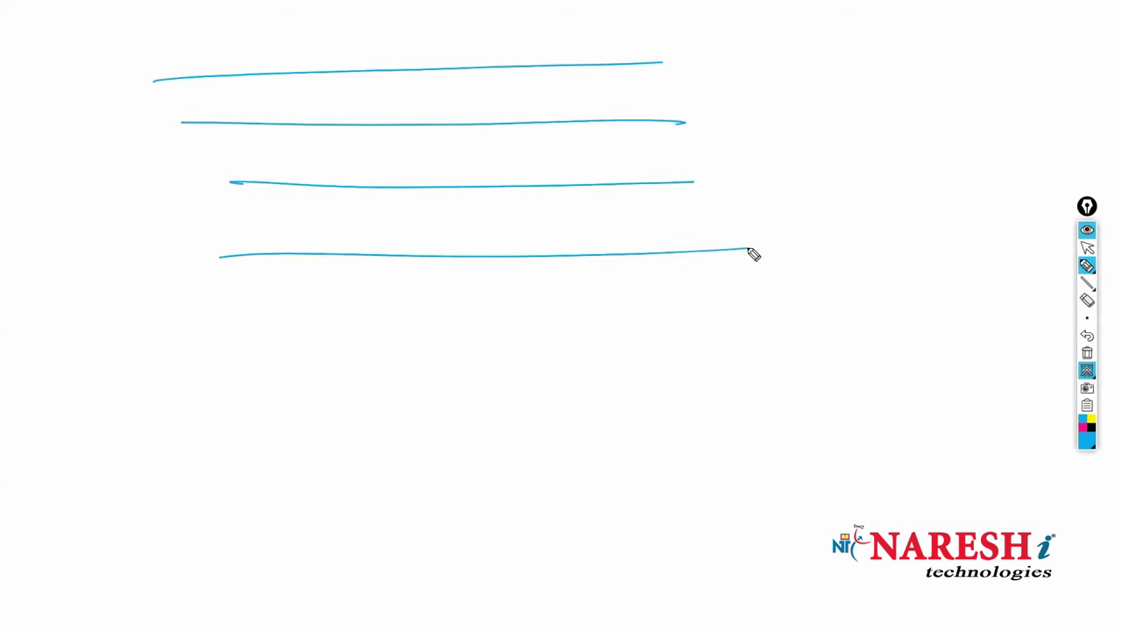